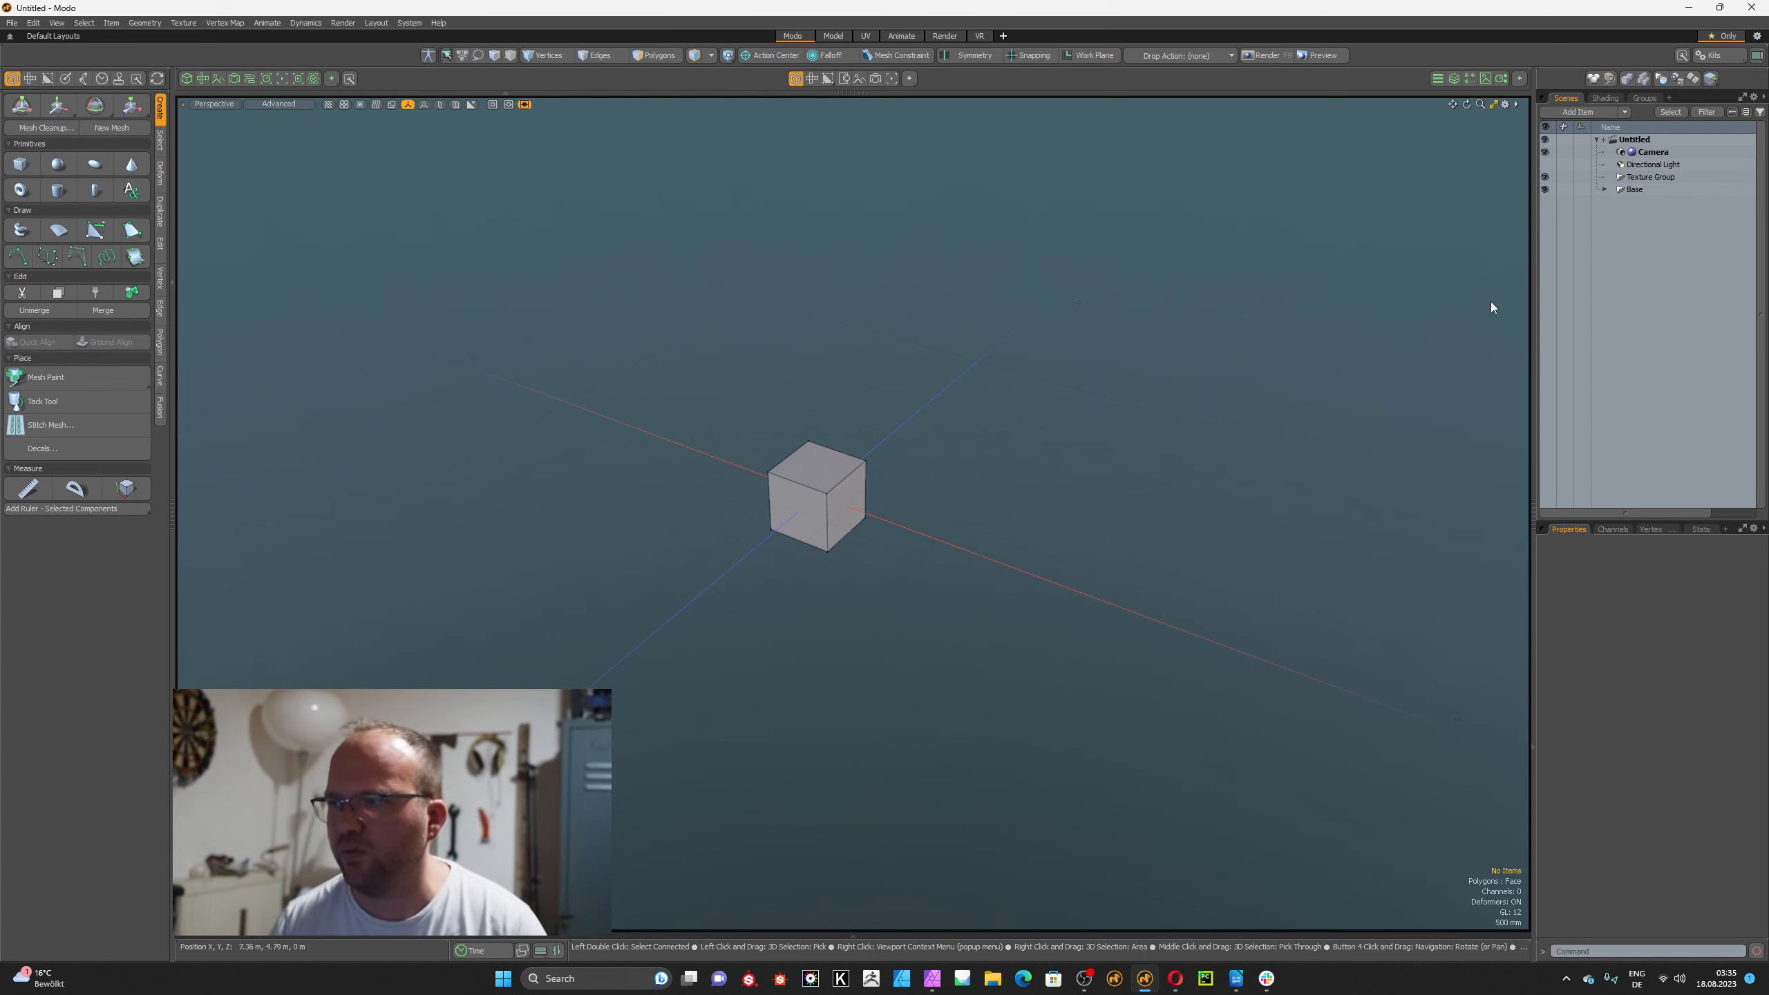
Detach the Kits popover into the viewport and inspect the PP bookmarks, Cockpit, Quad Remesher and Substance kit popovers.
click(1706, 56)
drag(1688, 83, 1137, 311)
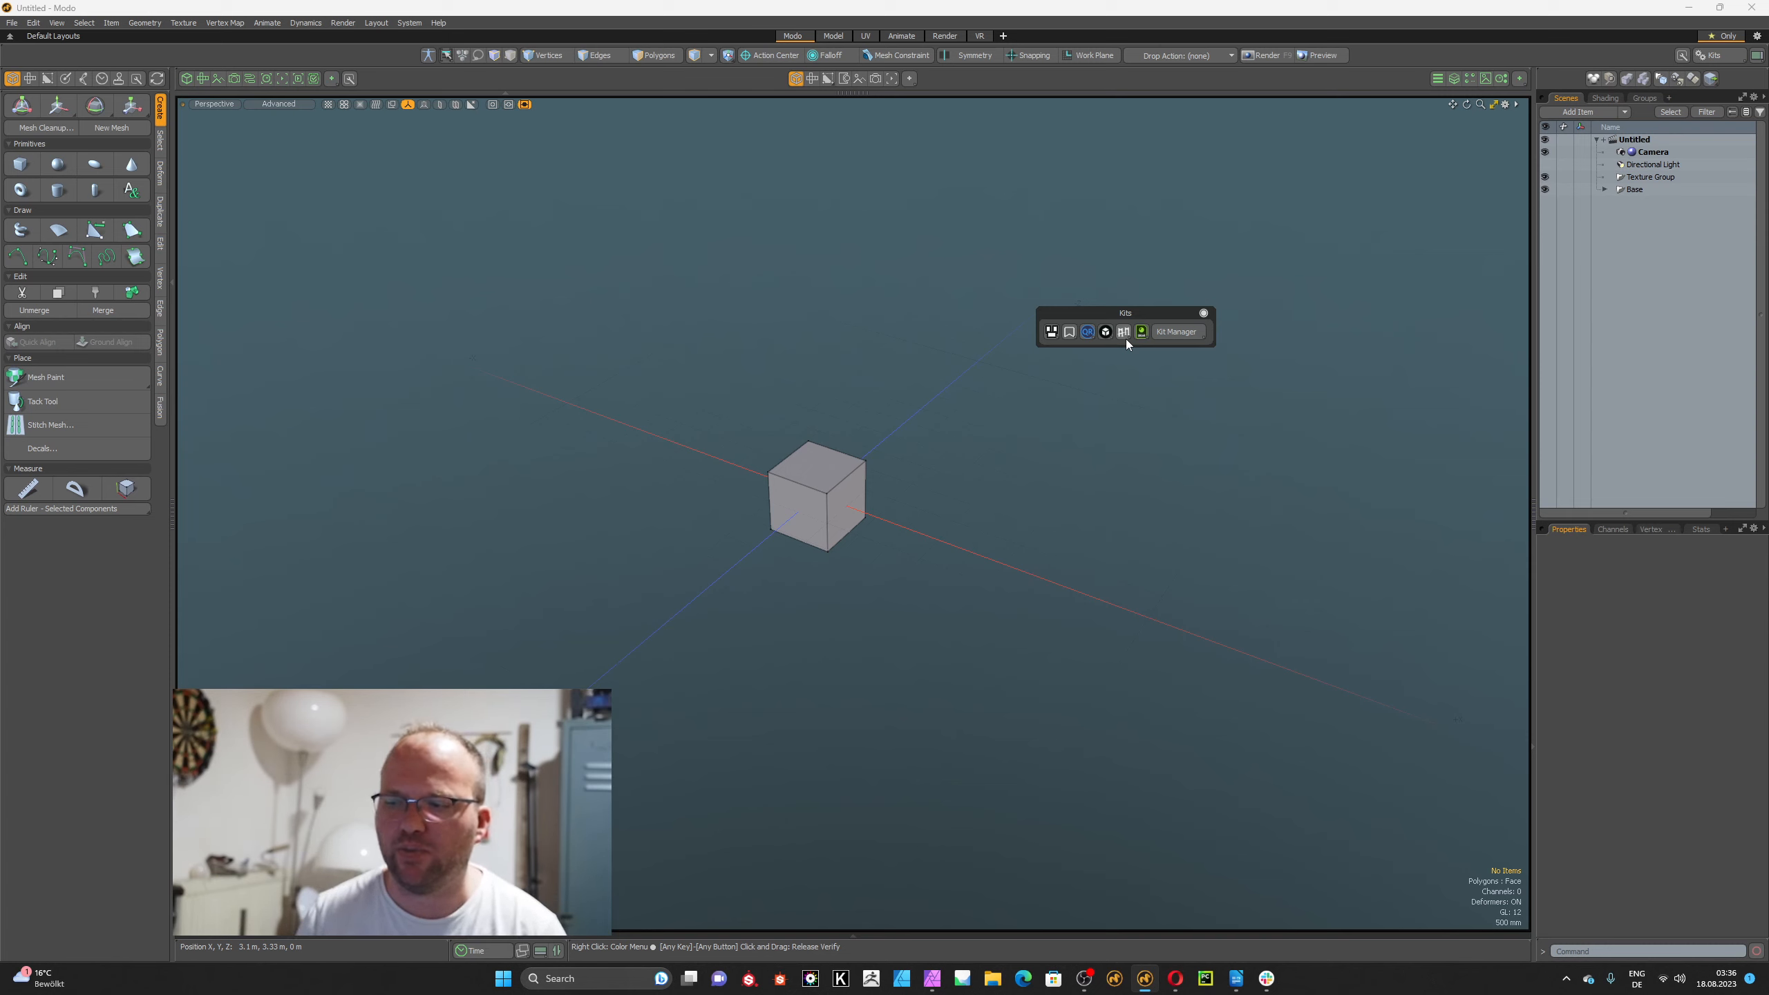
click(1067, 334)
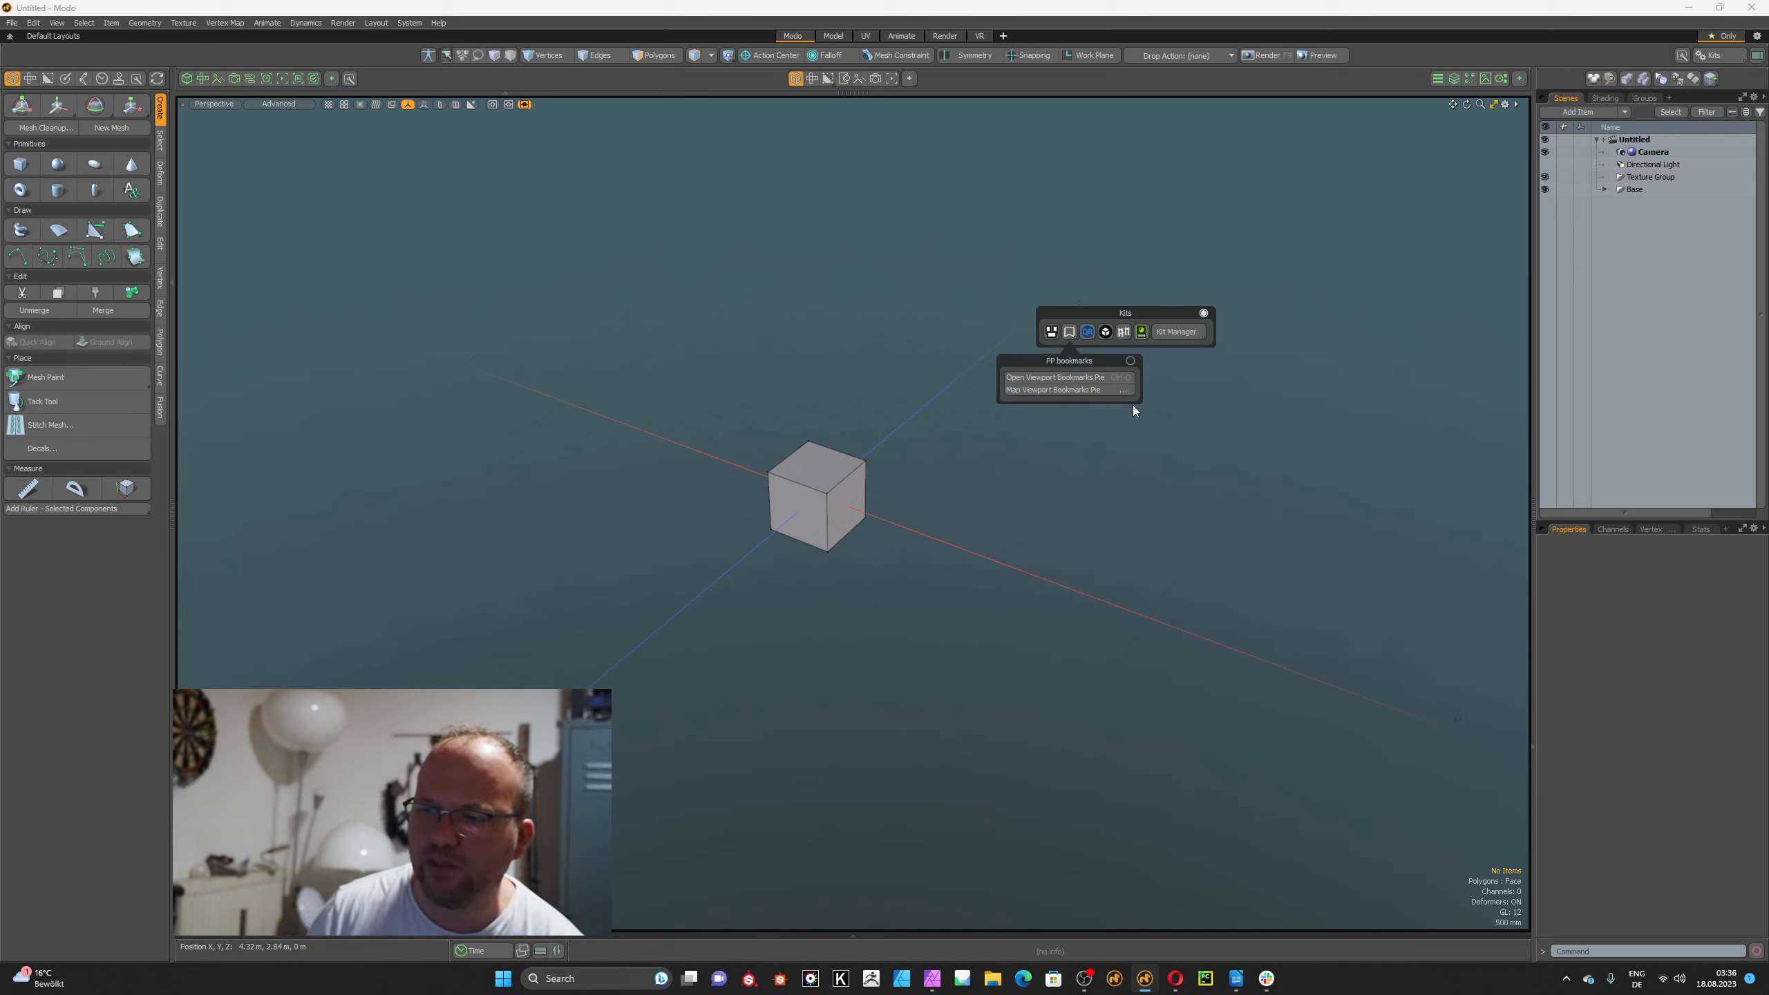
click(1049, 334)
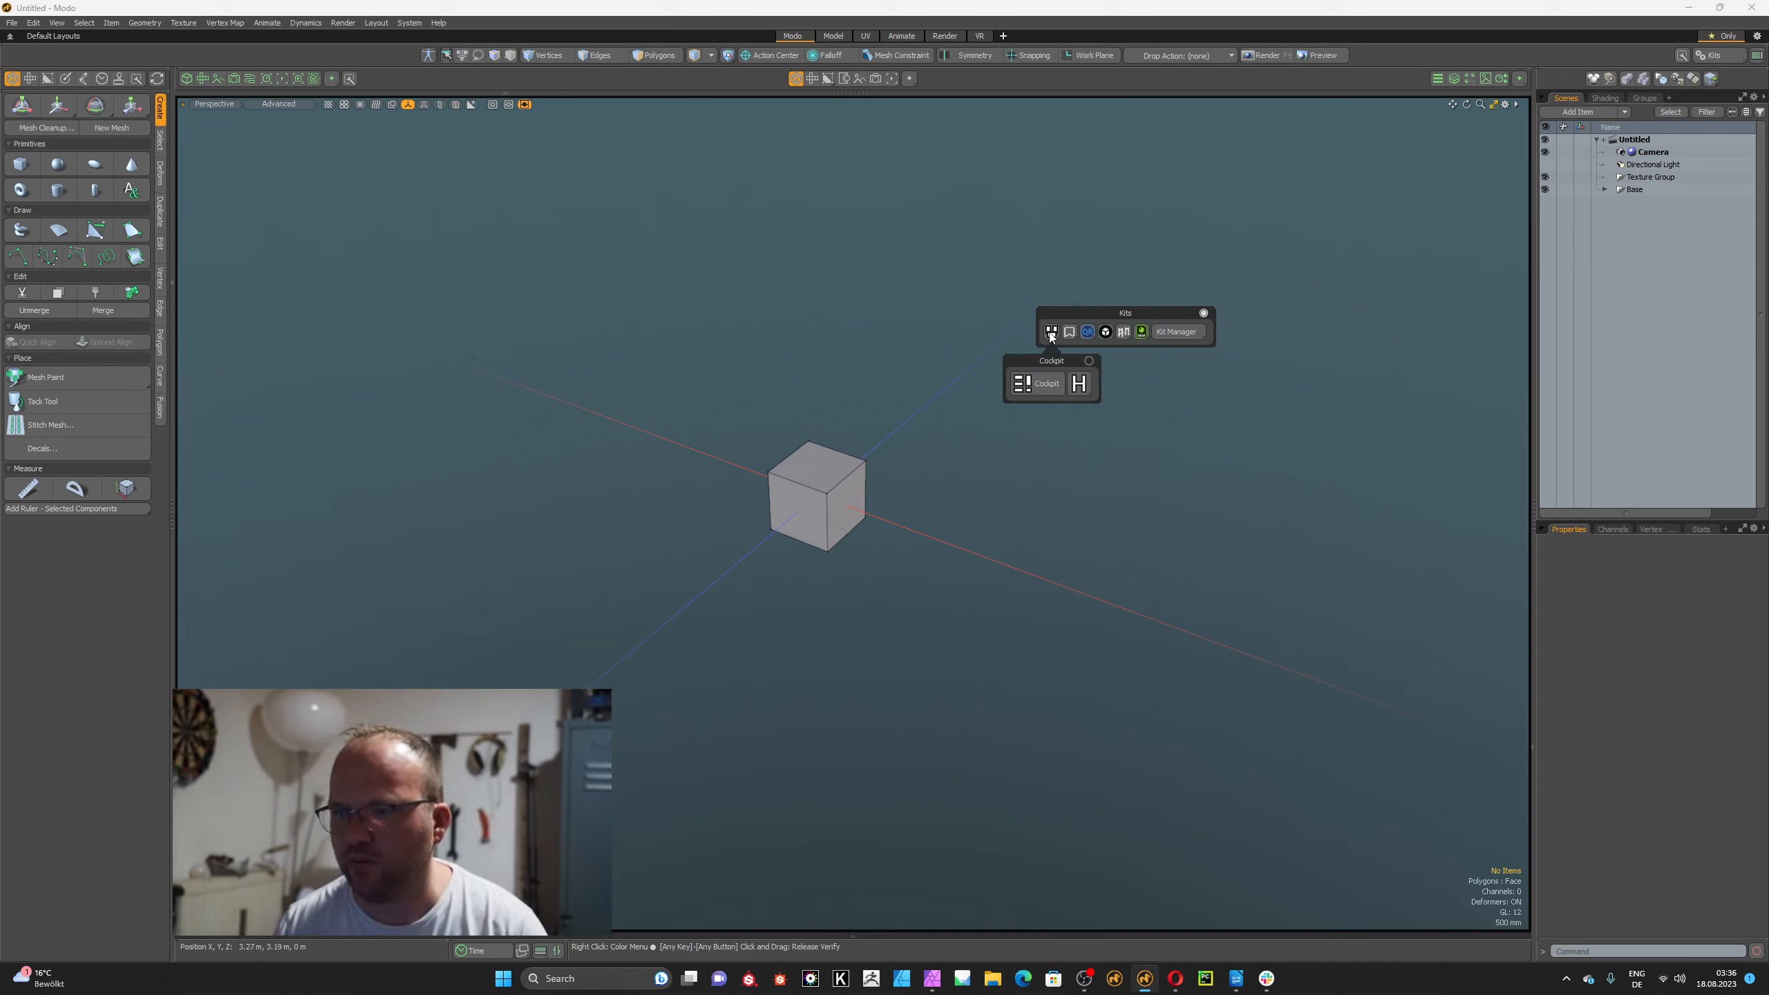
click(1085, 335)
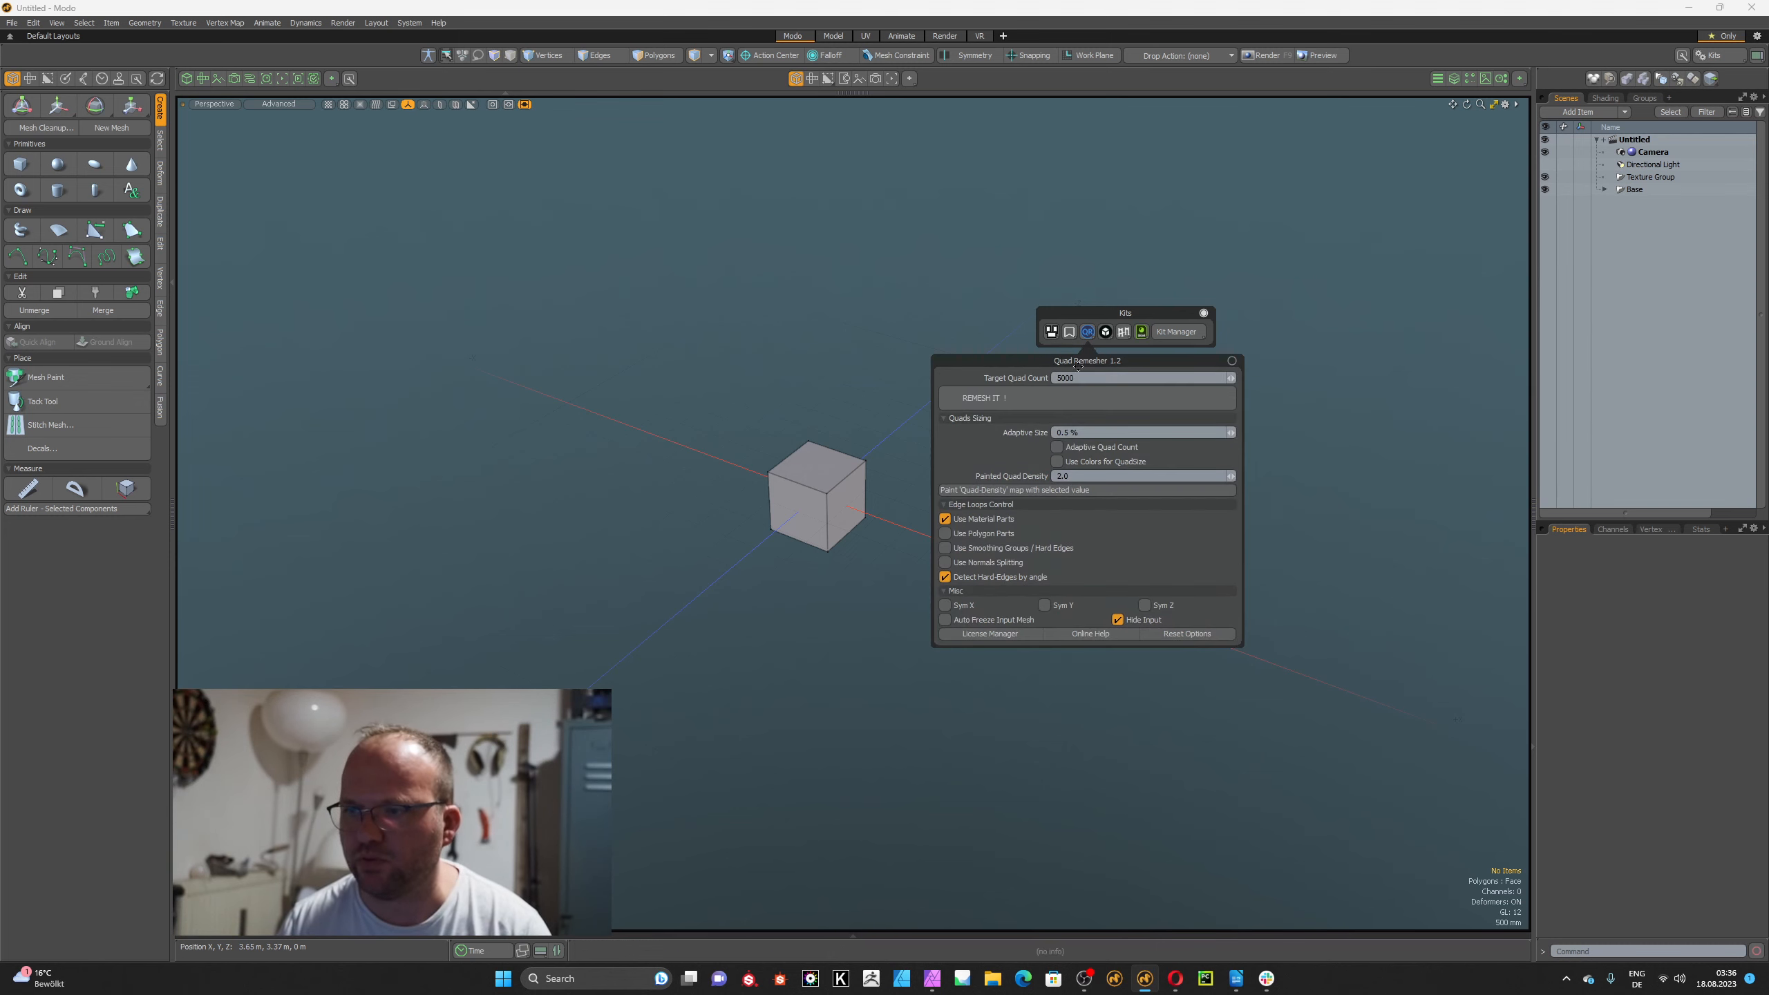
click(1141, 332)
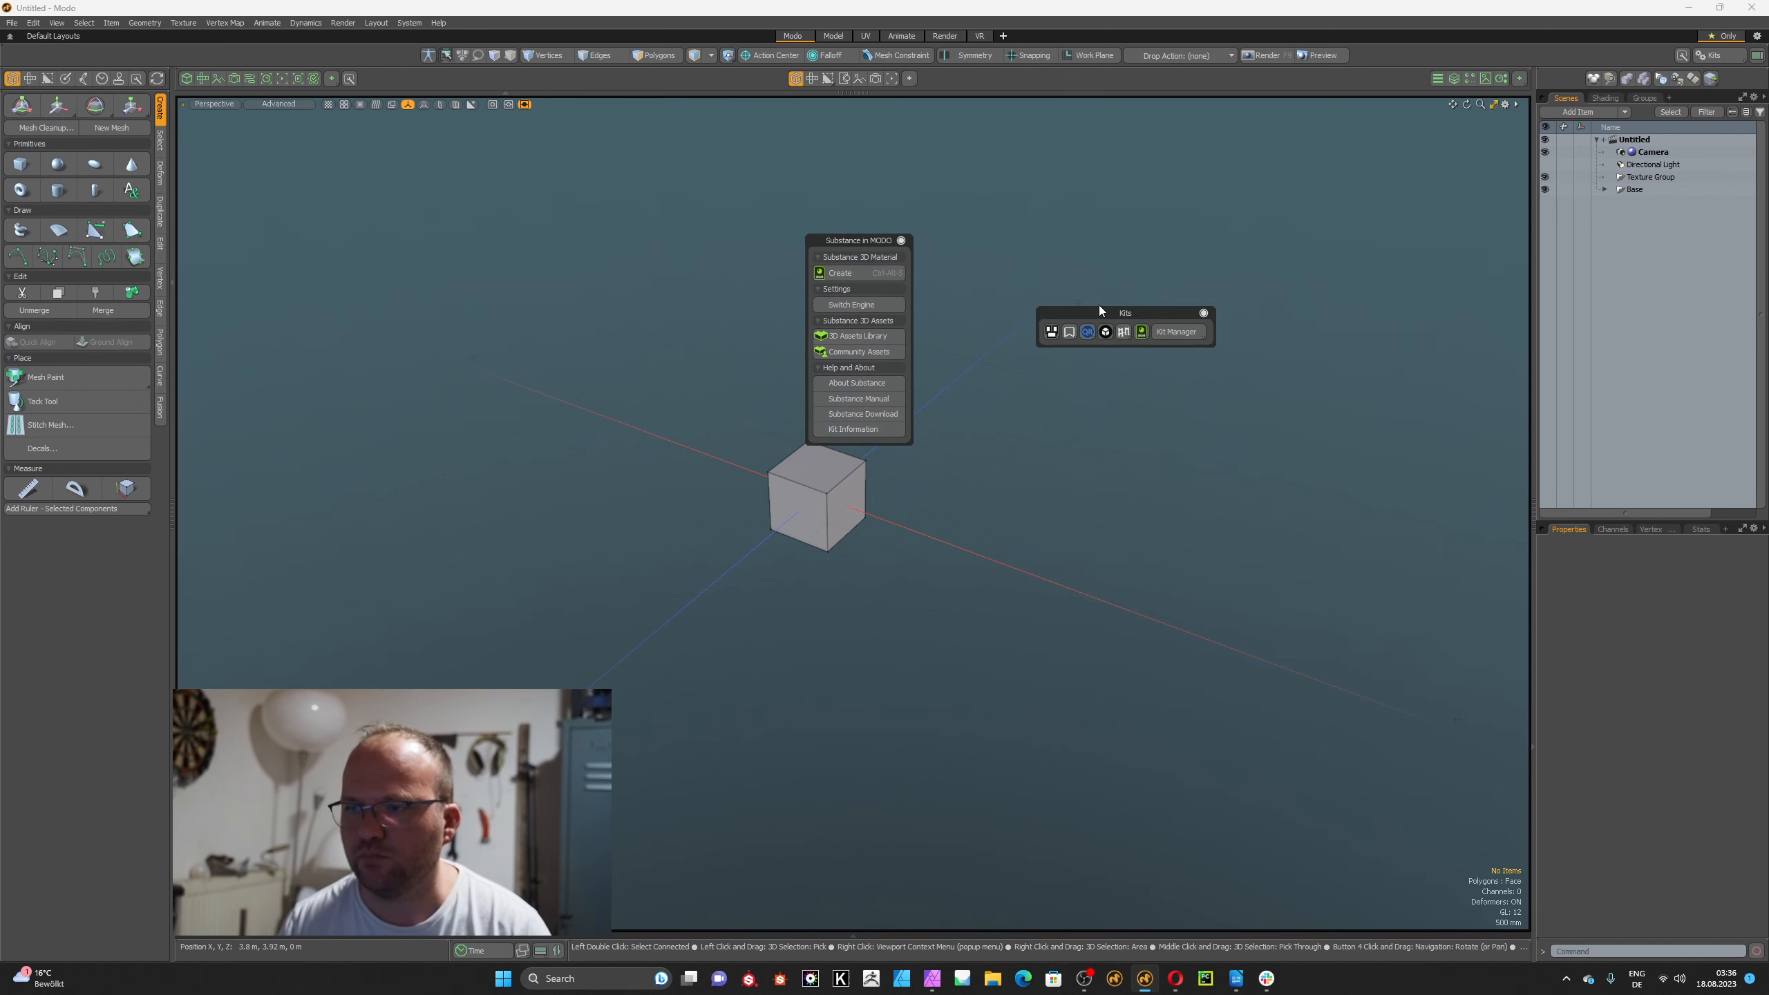
click(901, 240)
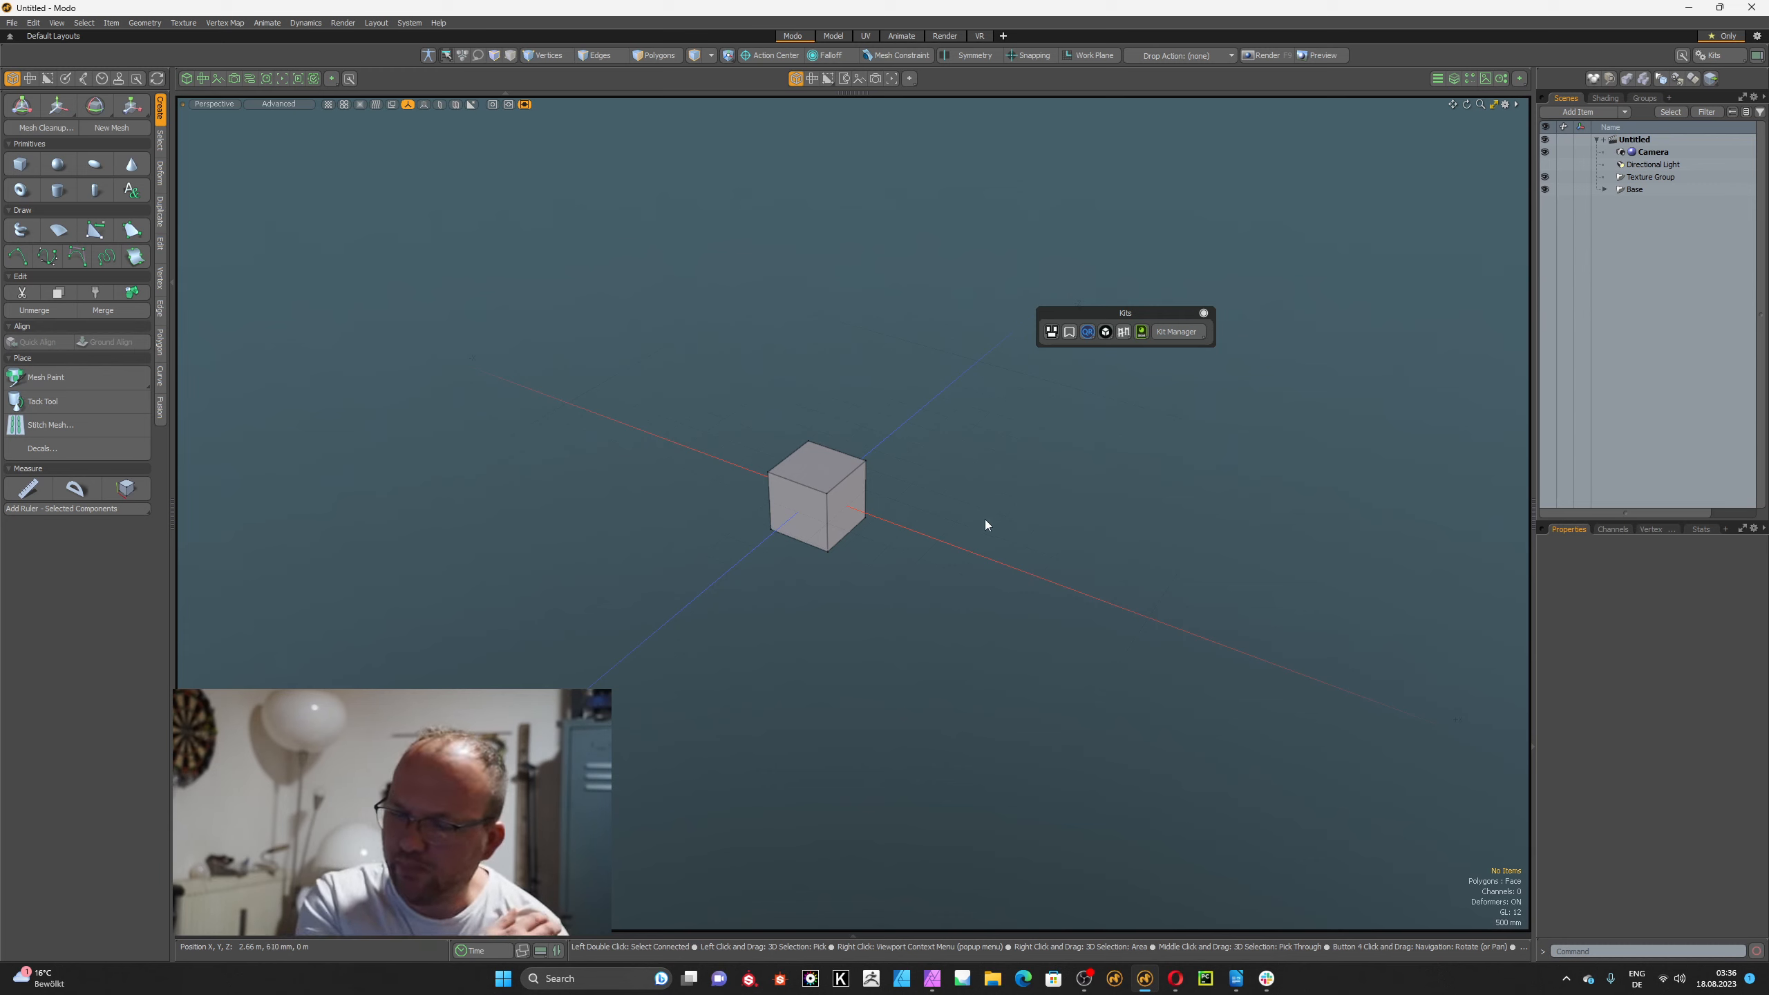
Expand the command history pane beside the viewport and show its Commands list with the pattern filter.
drag(1593, 936, 1587, 596)
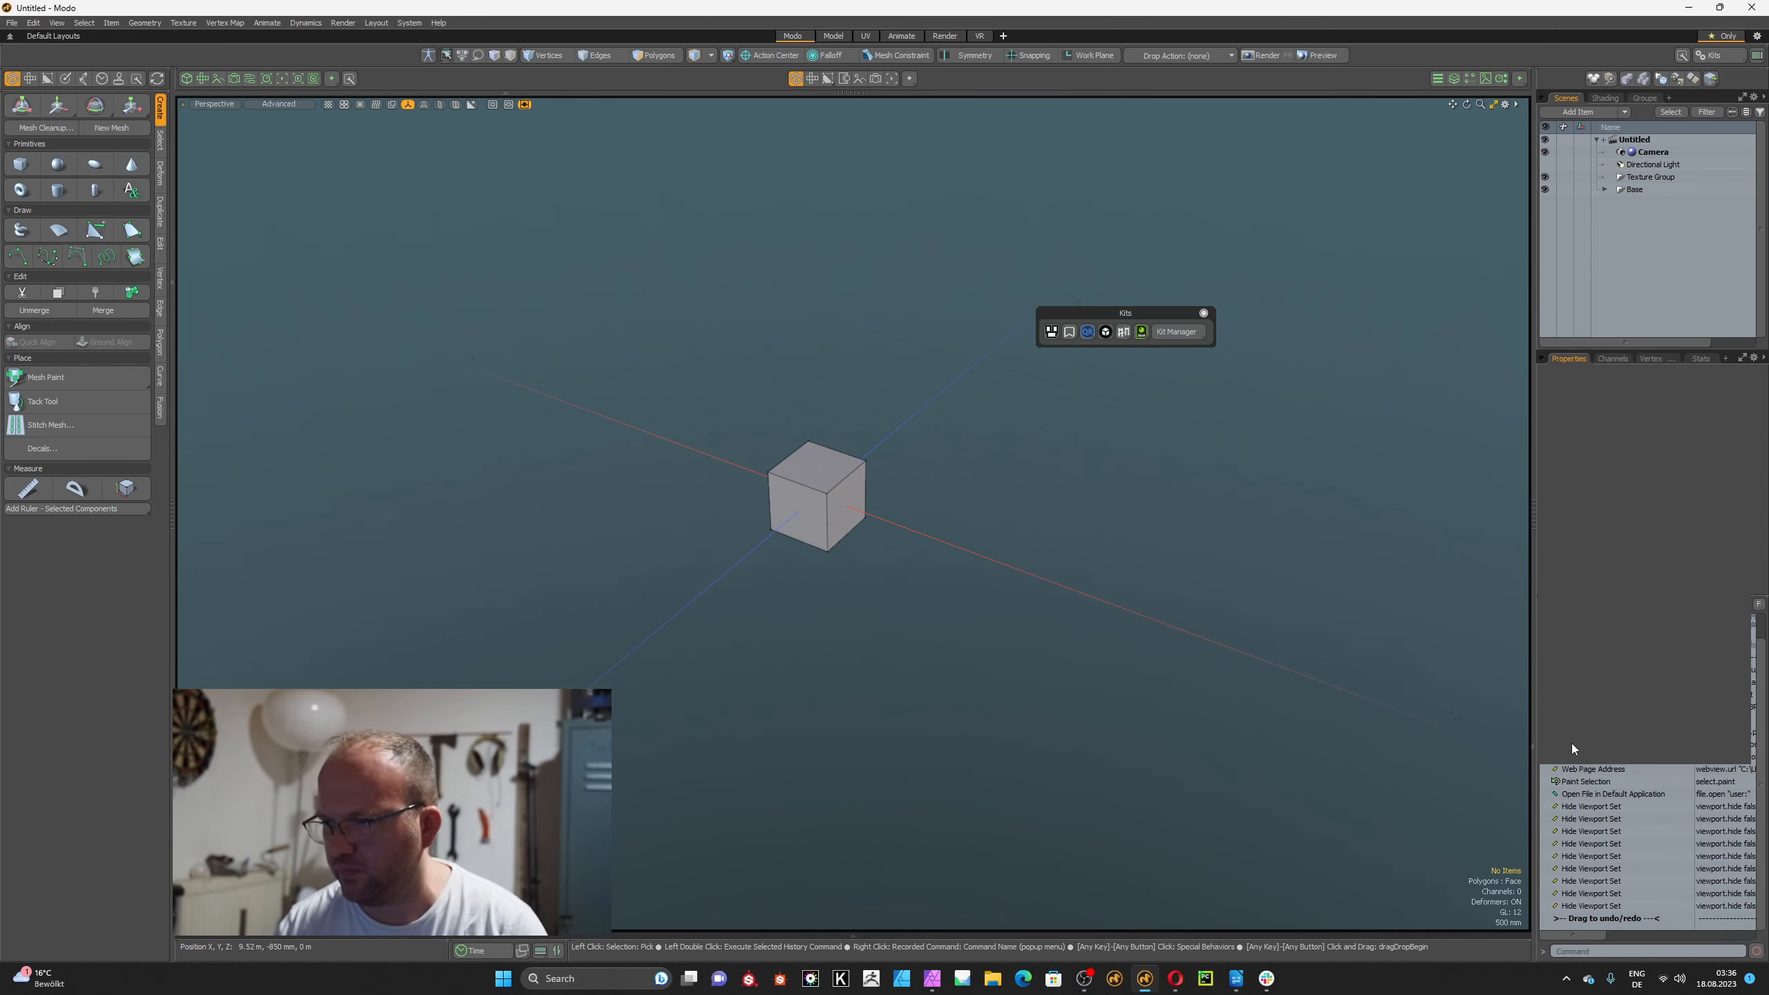
drag(1610, 349, 1588, 157)
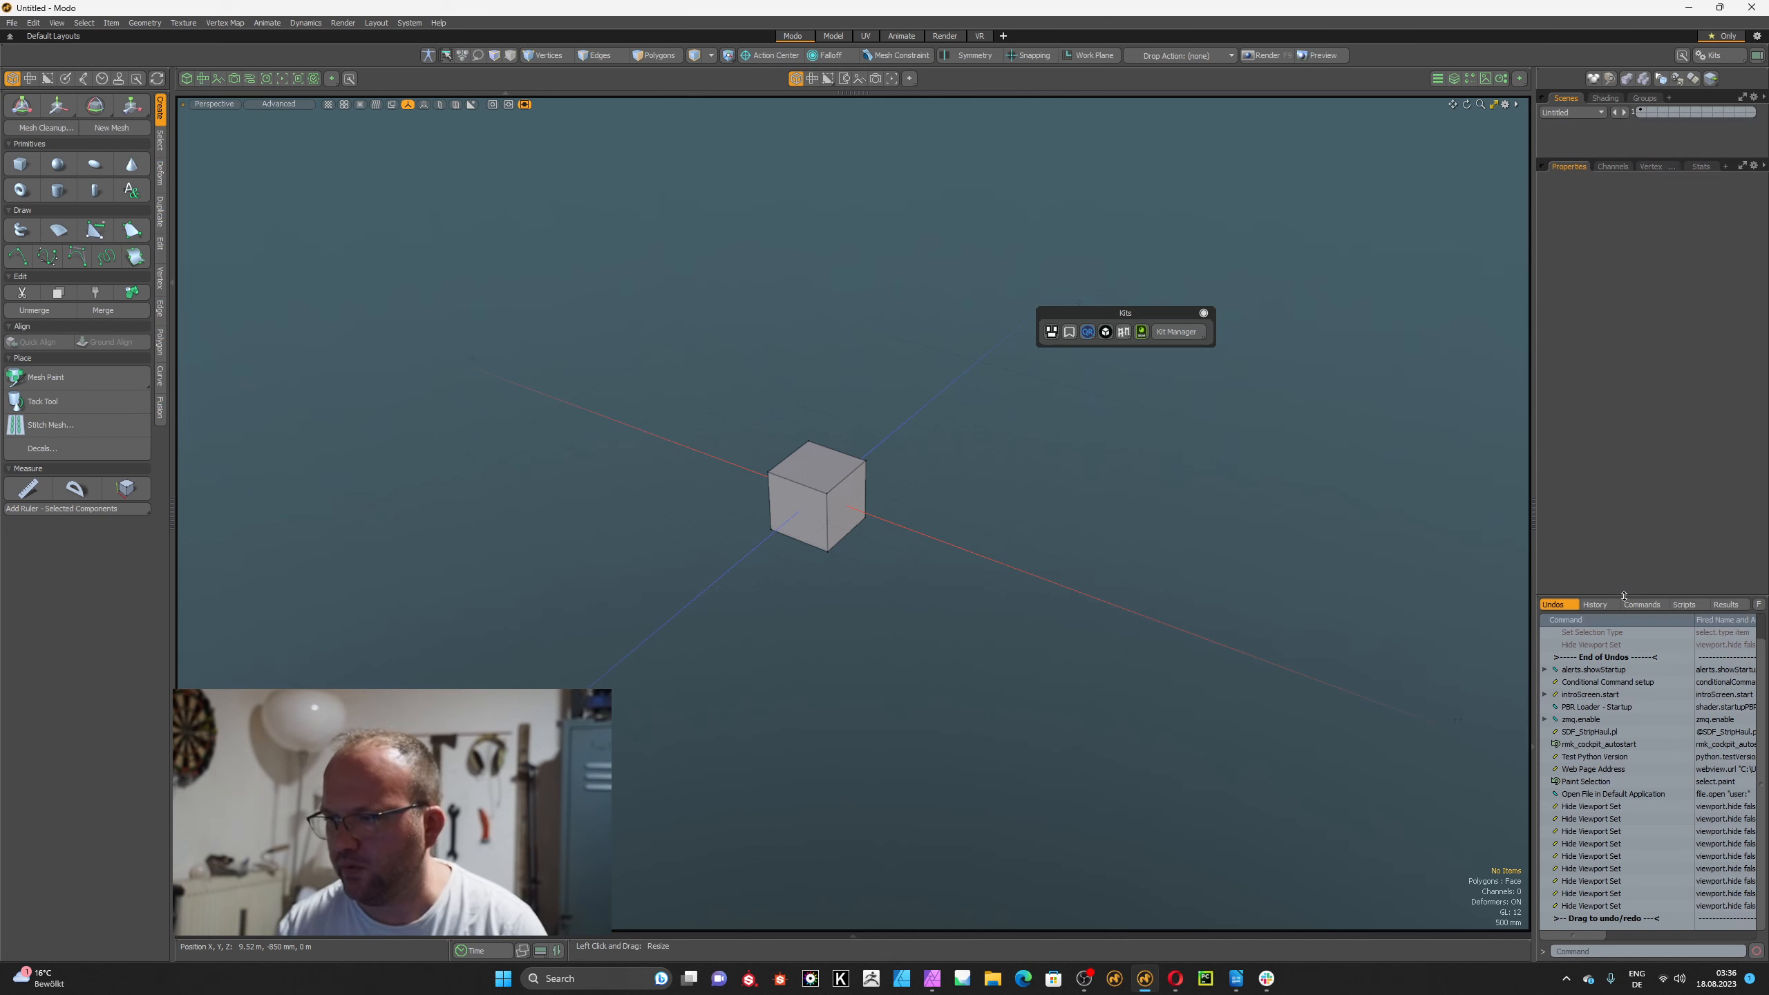
drag(1620, 598, 1615, 562)
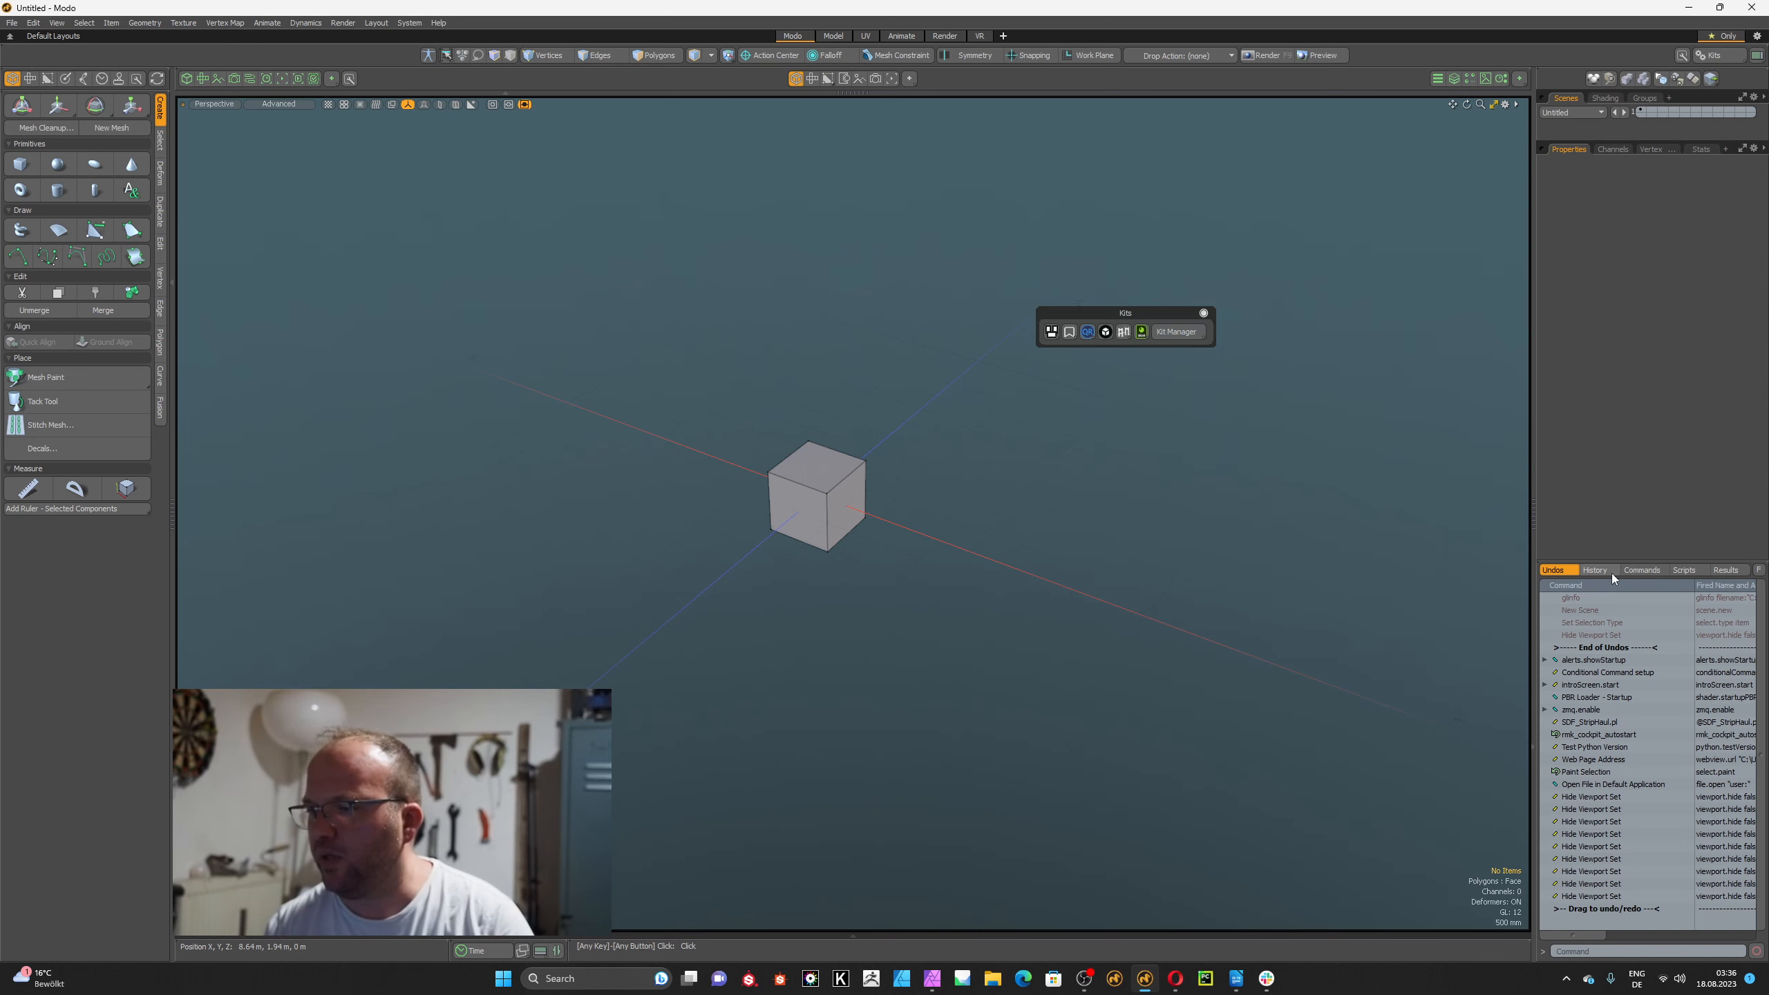
click(1639, 570)
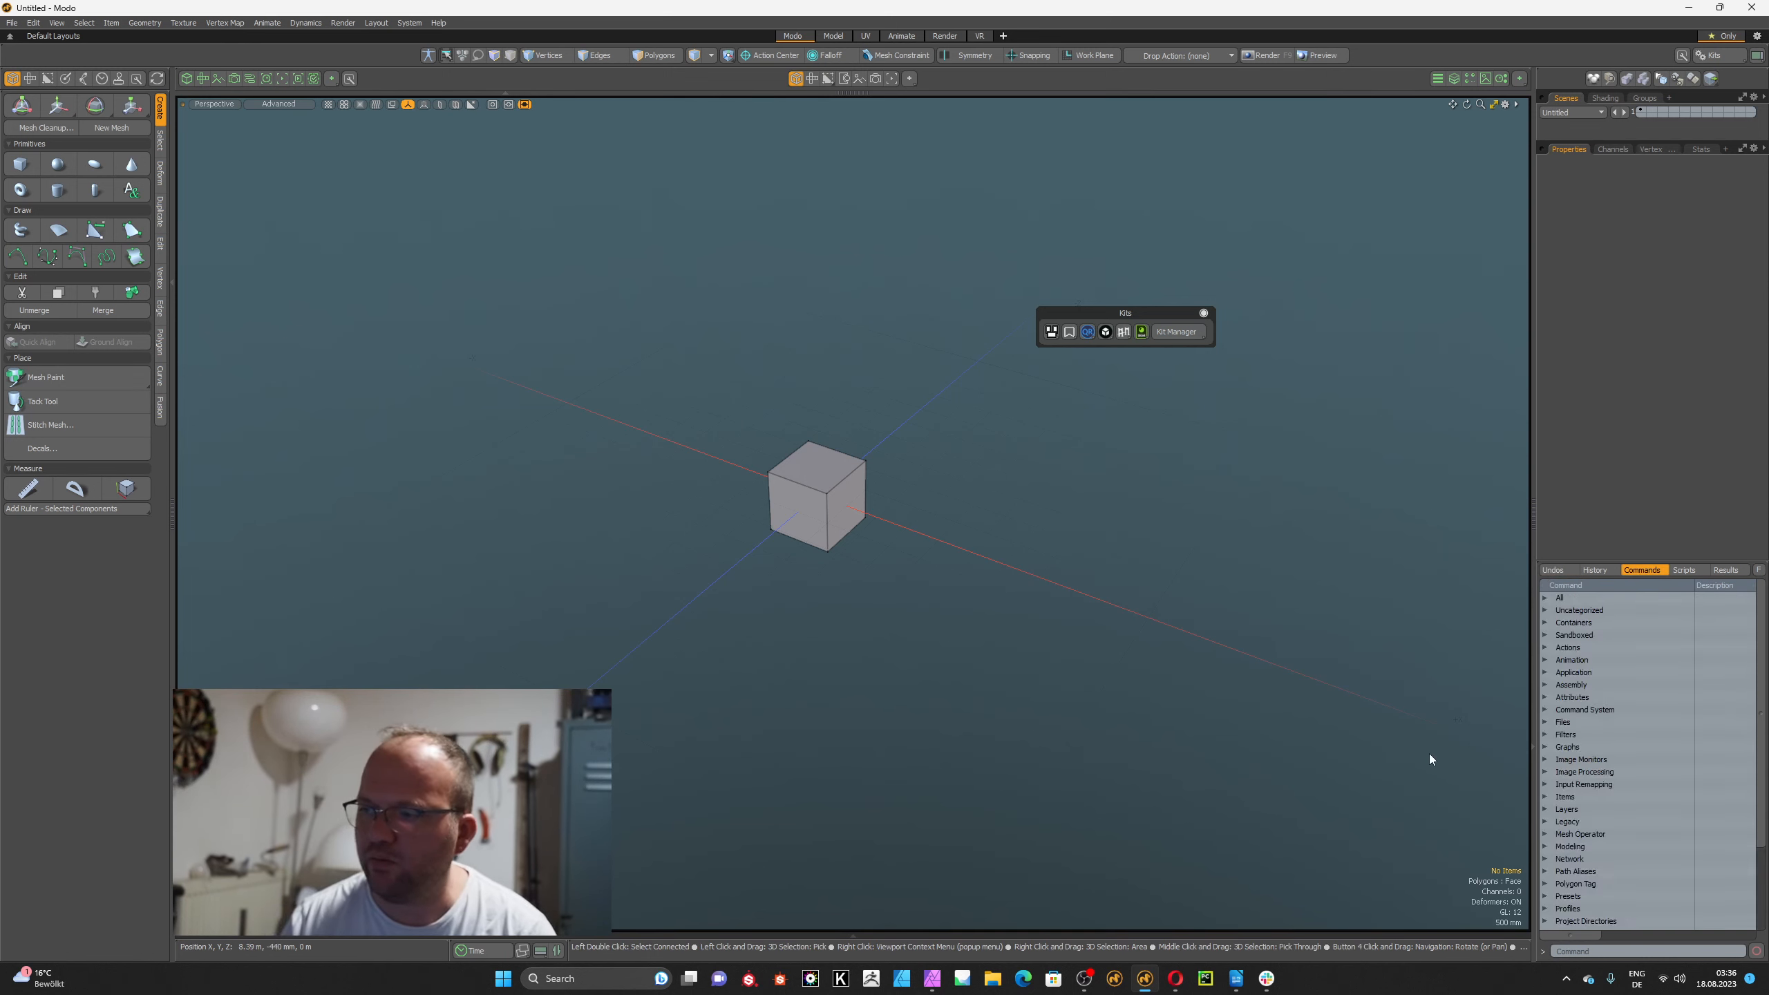
click(1758, 570)
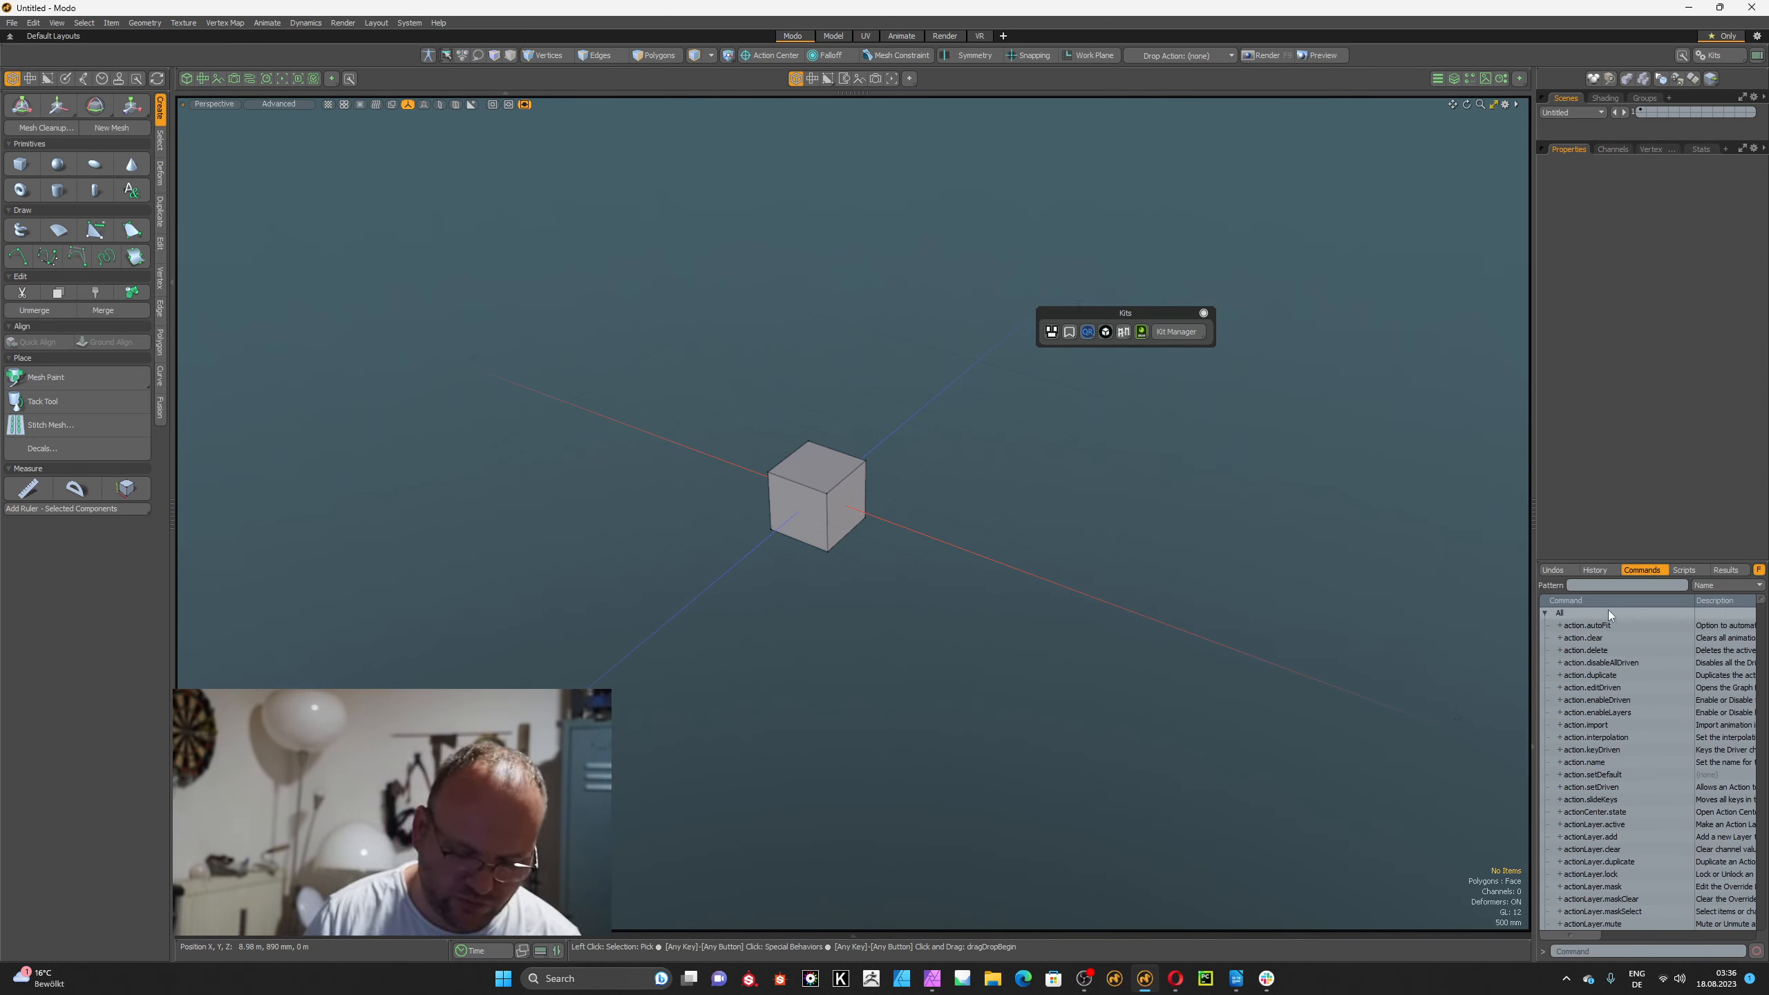
Filter the command list with the pattern attr.form.
key(ctrl+f)
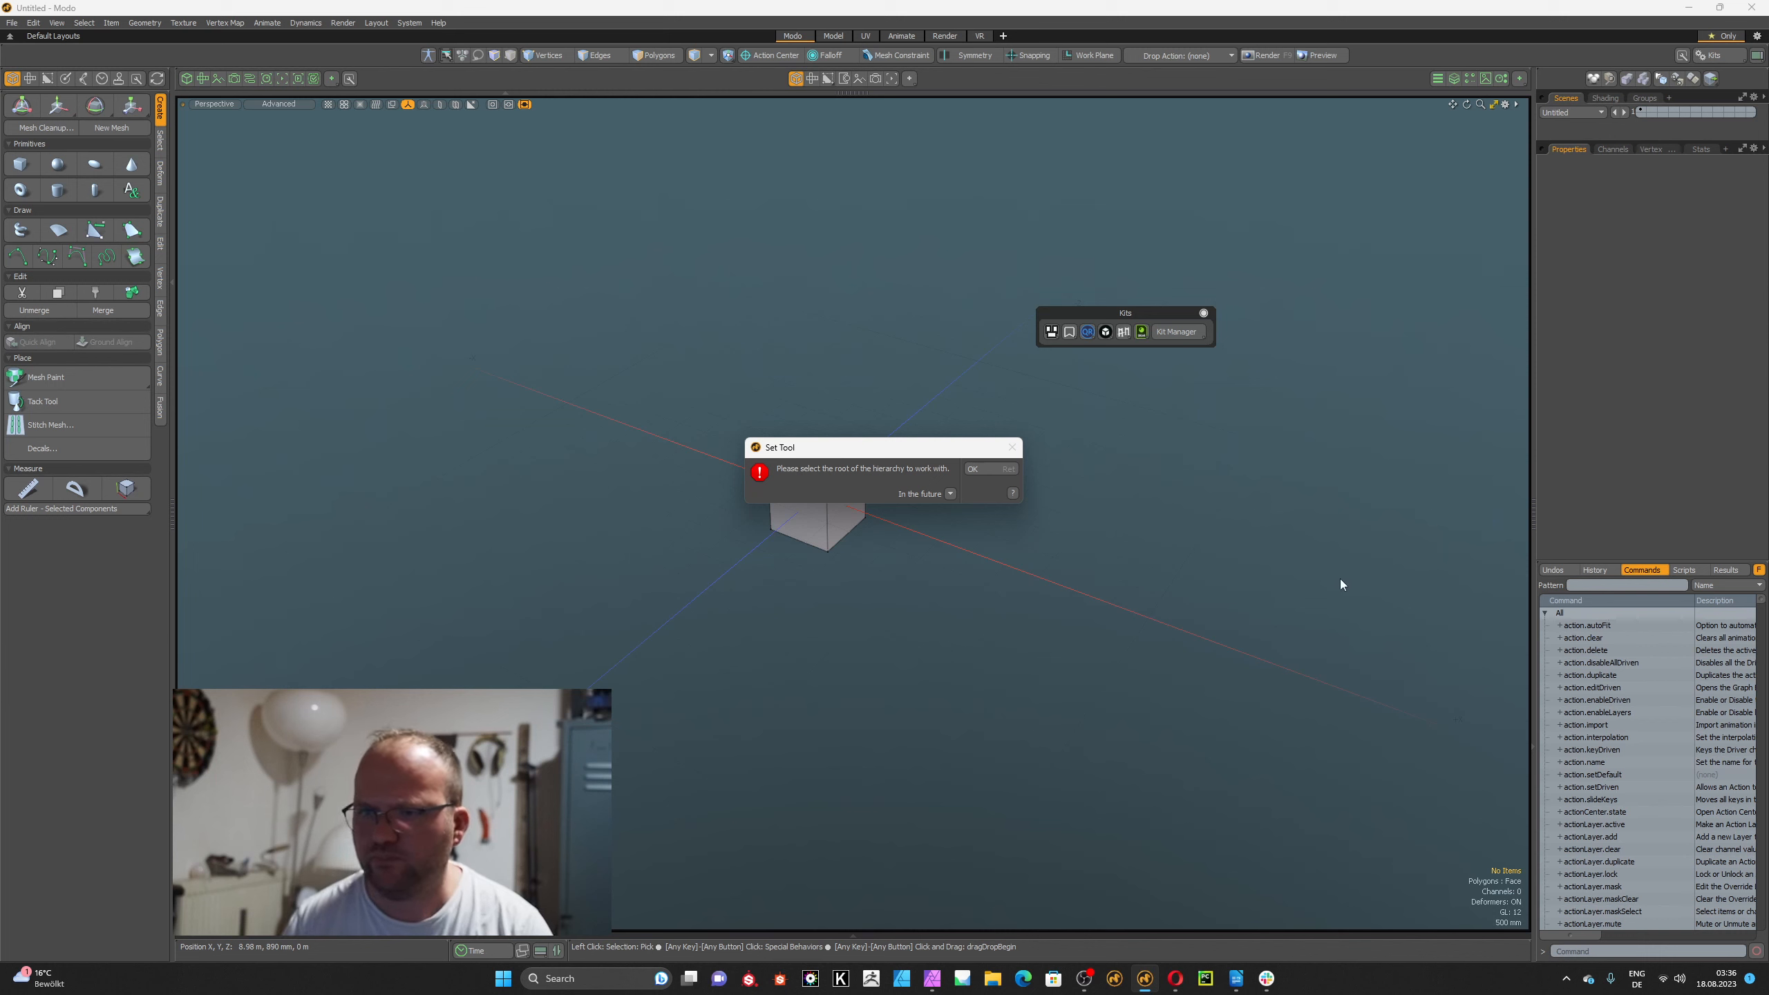
click(997, 468)
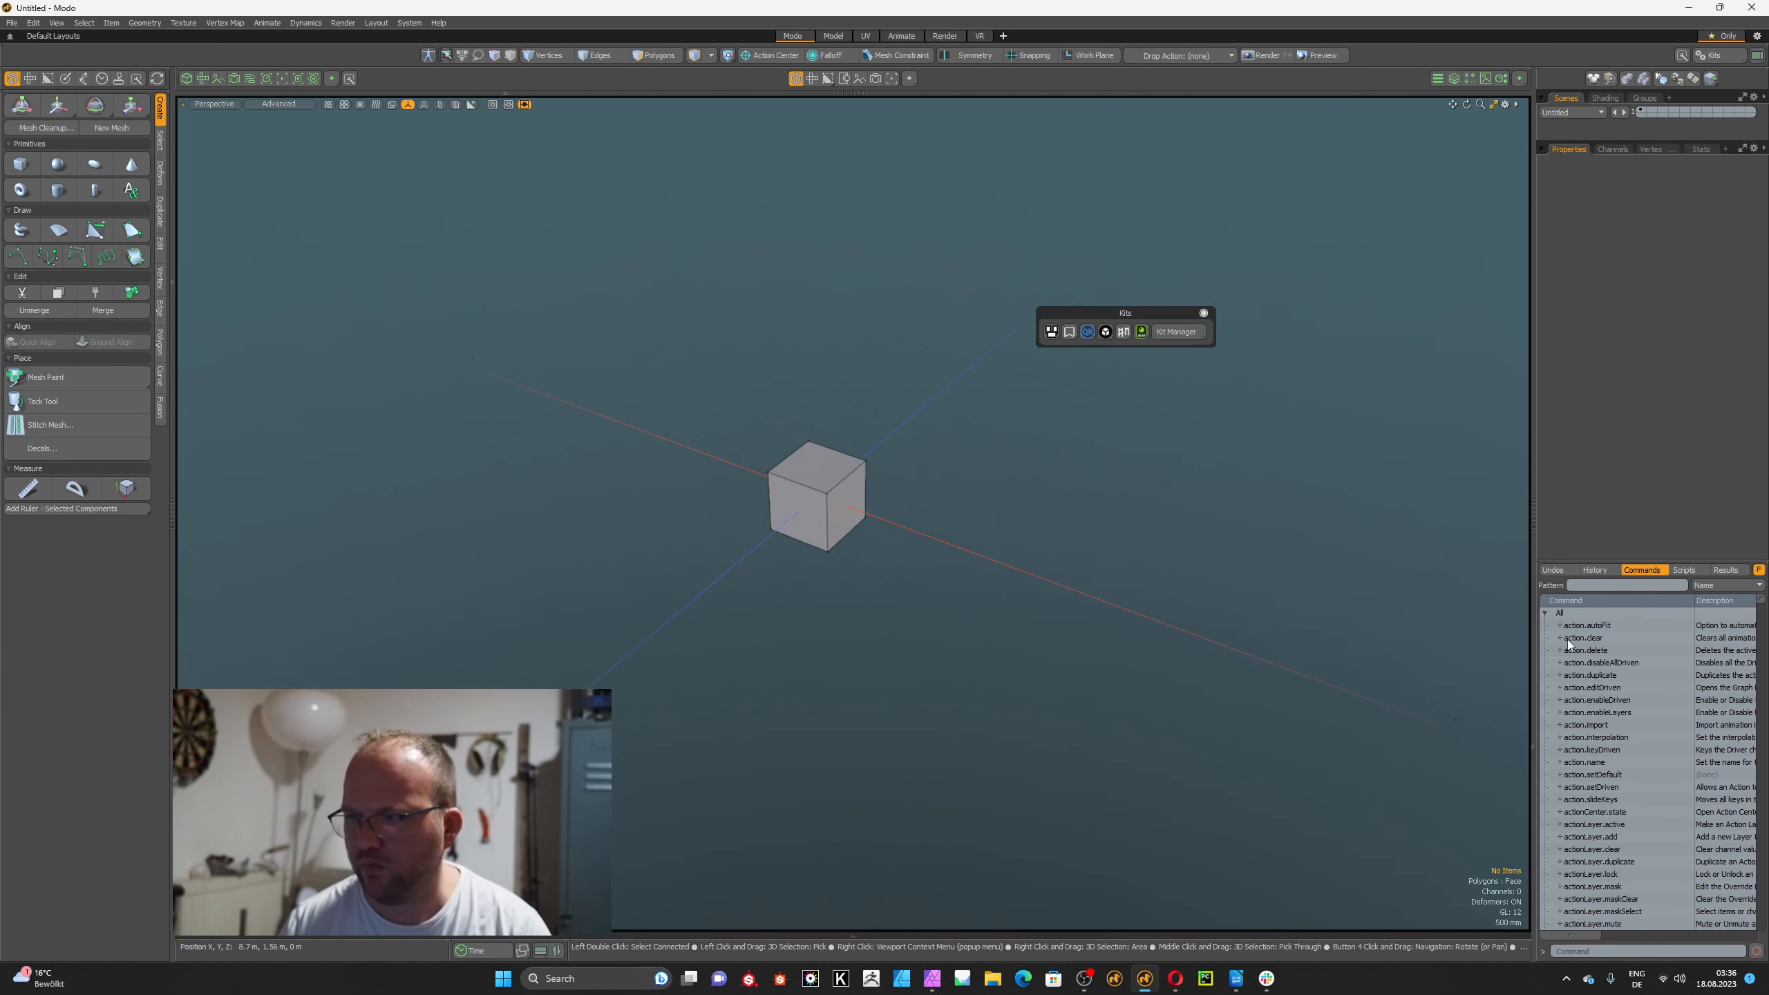
click(1592, 585)
text(attr)
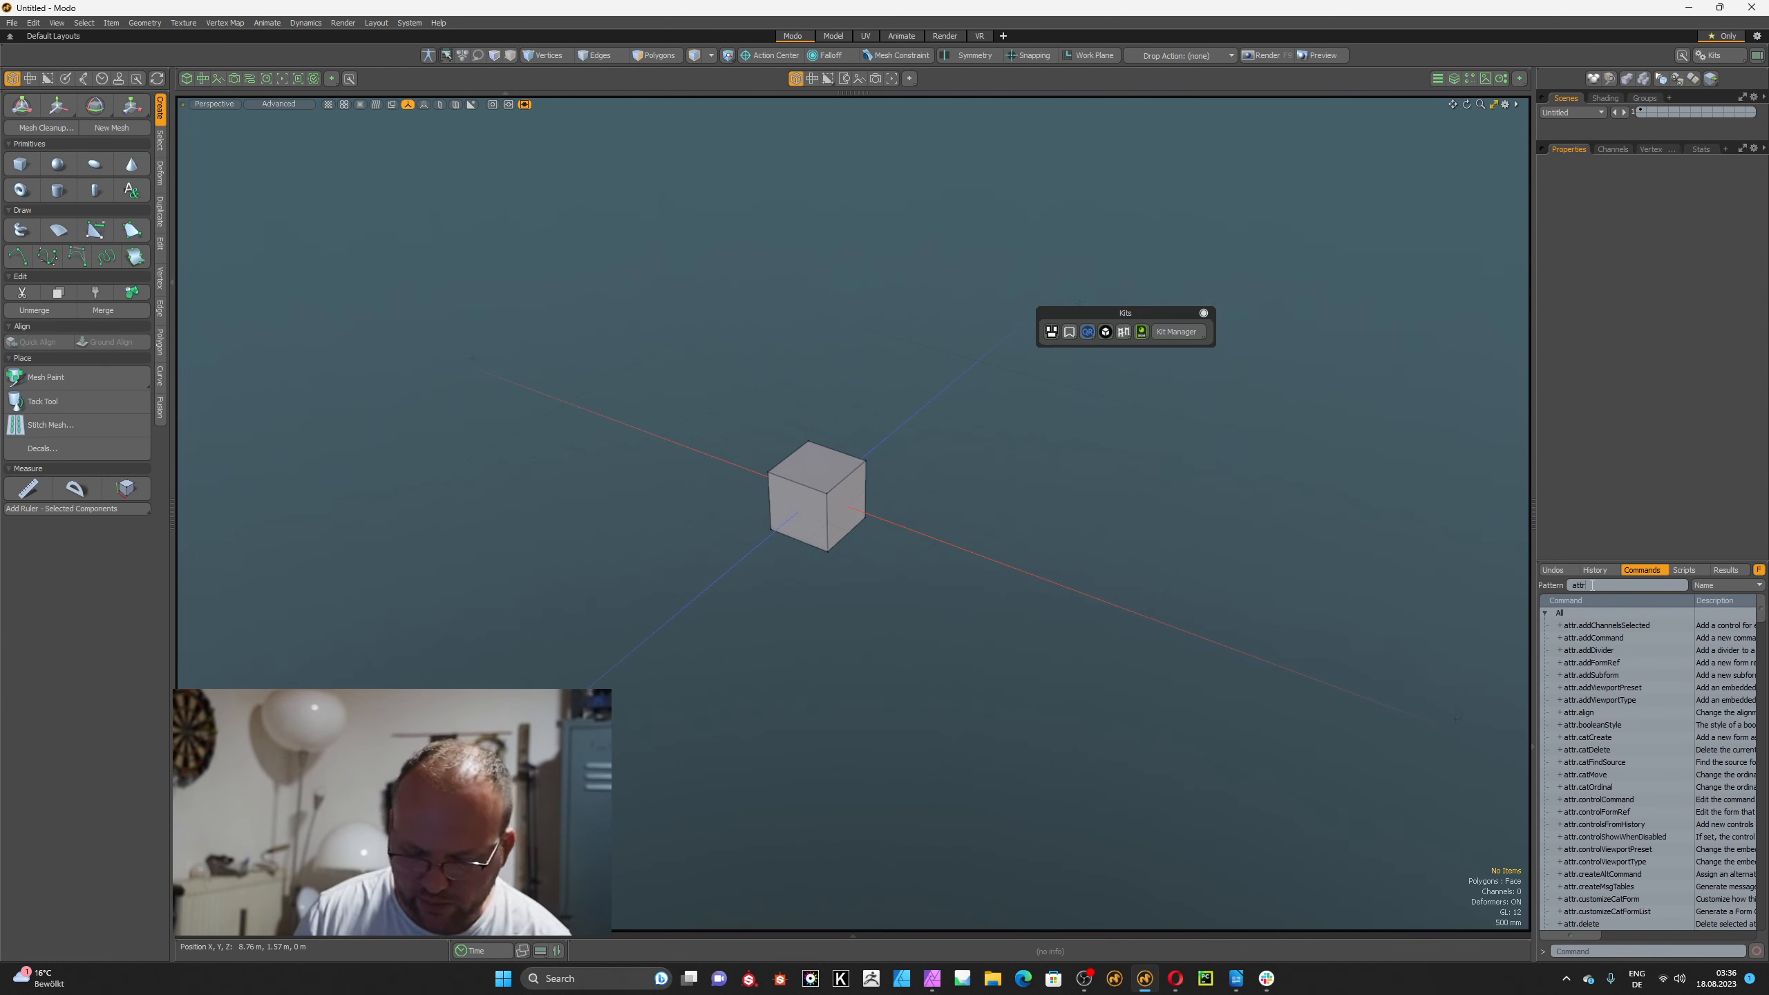
text(.form)
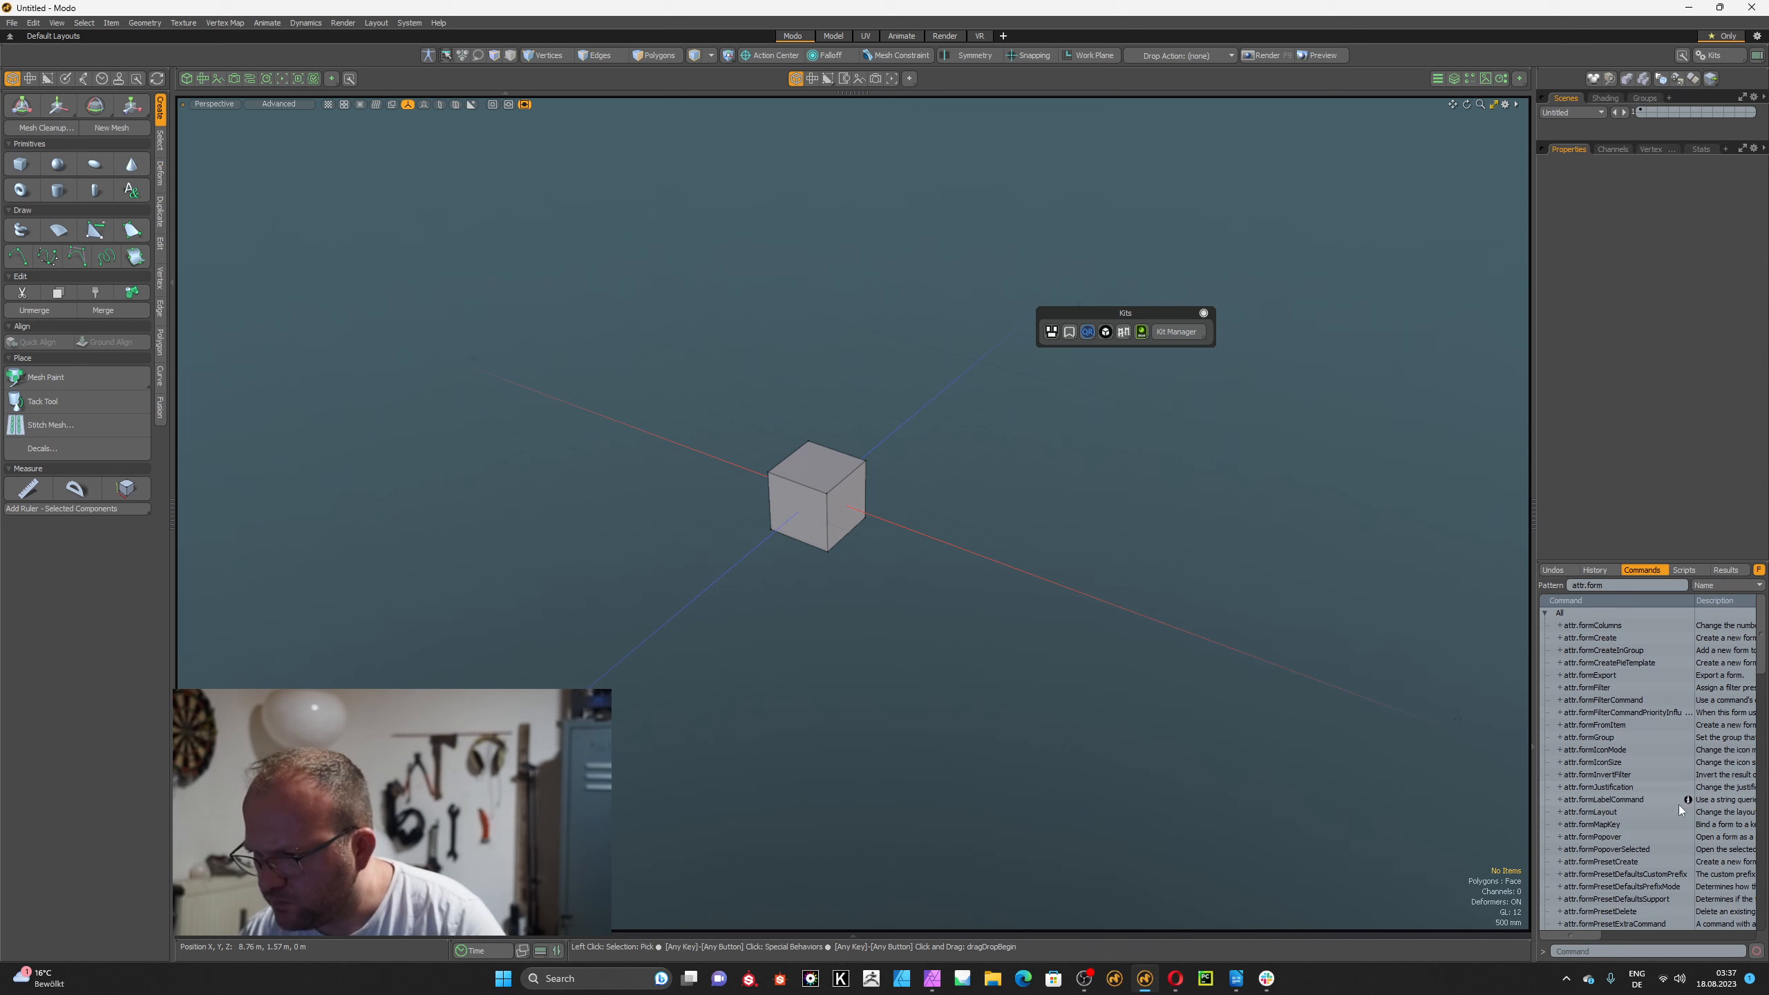
Put the attr.formPopover command into the command entry and expand its details in the command list.
right_click(1612, 838)
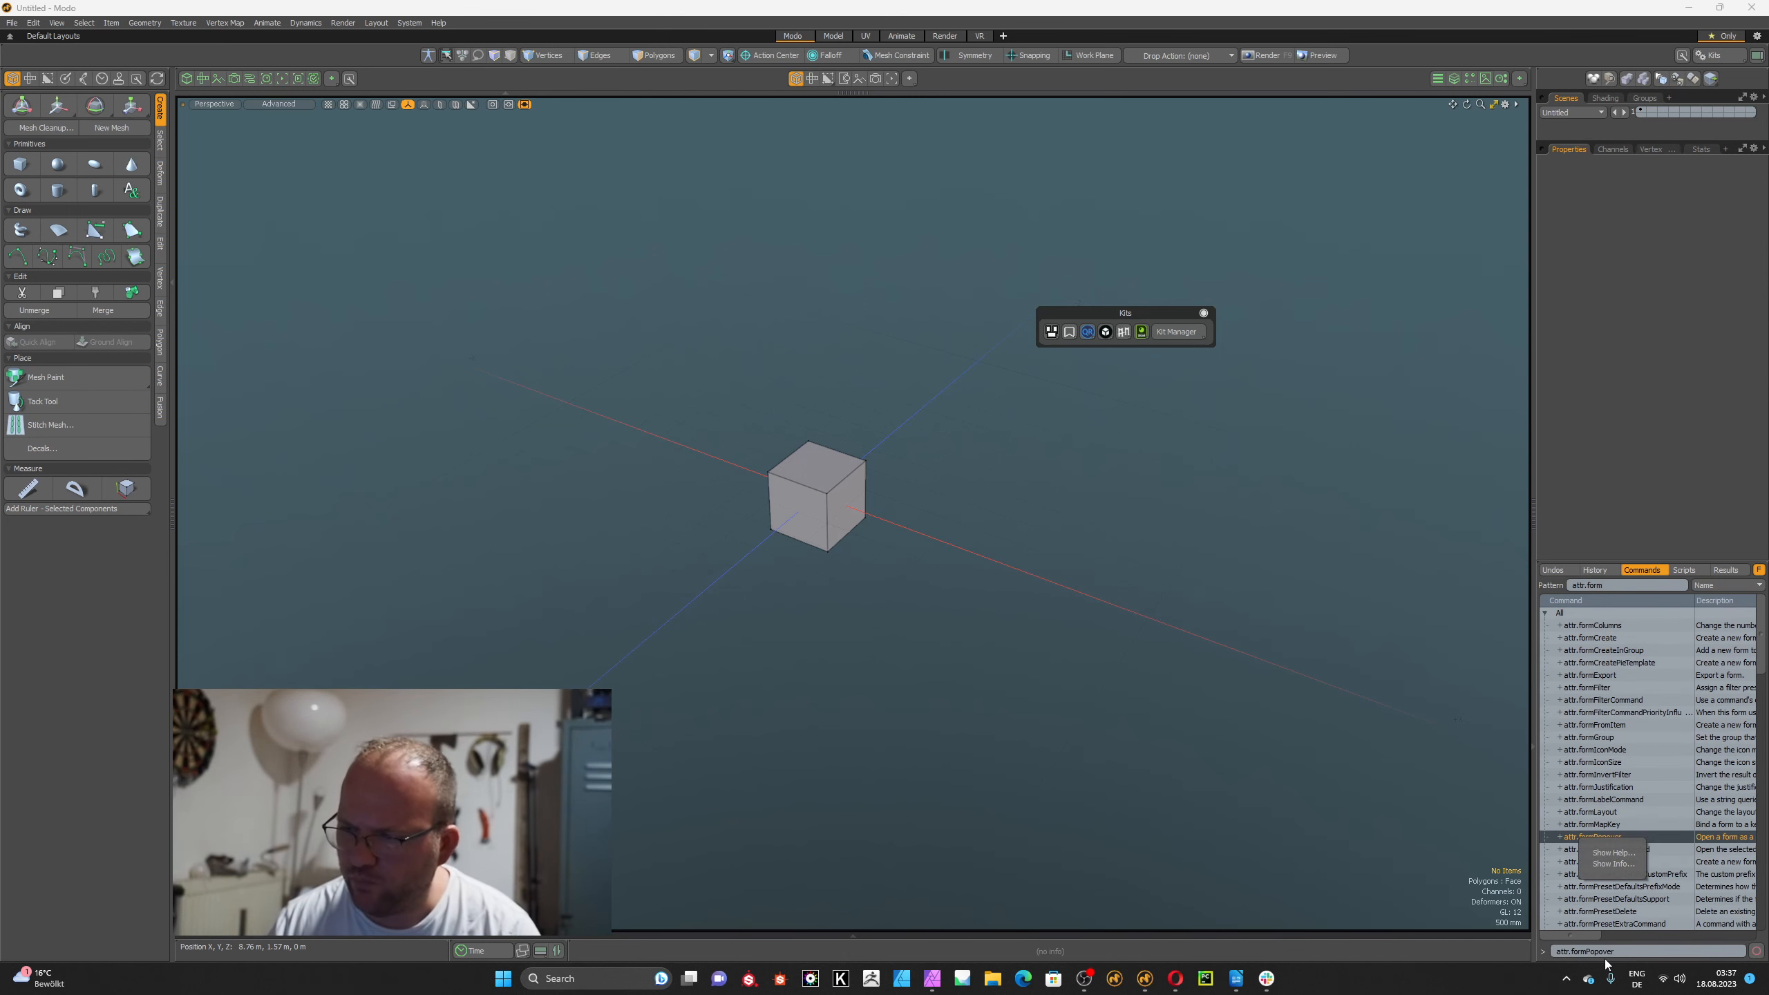
click(1537, 977)
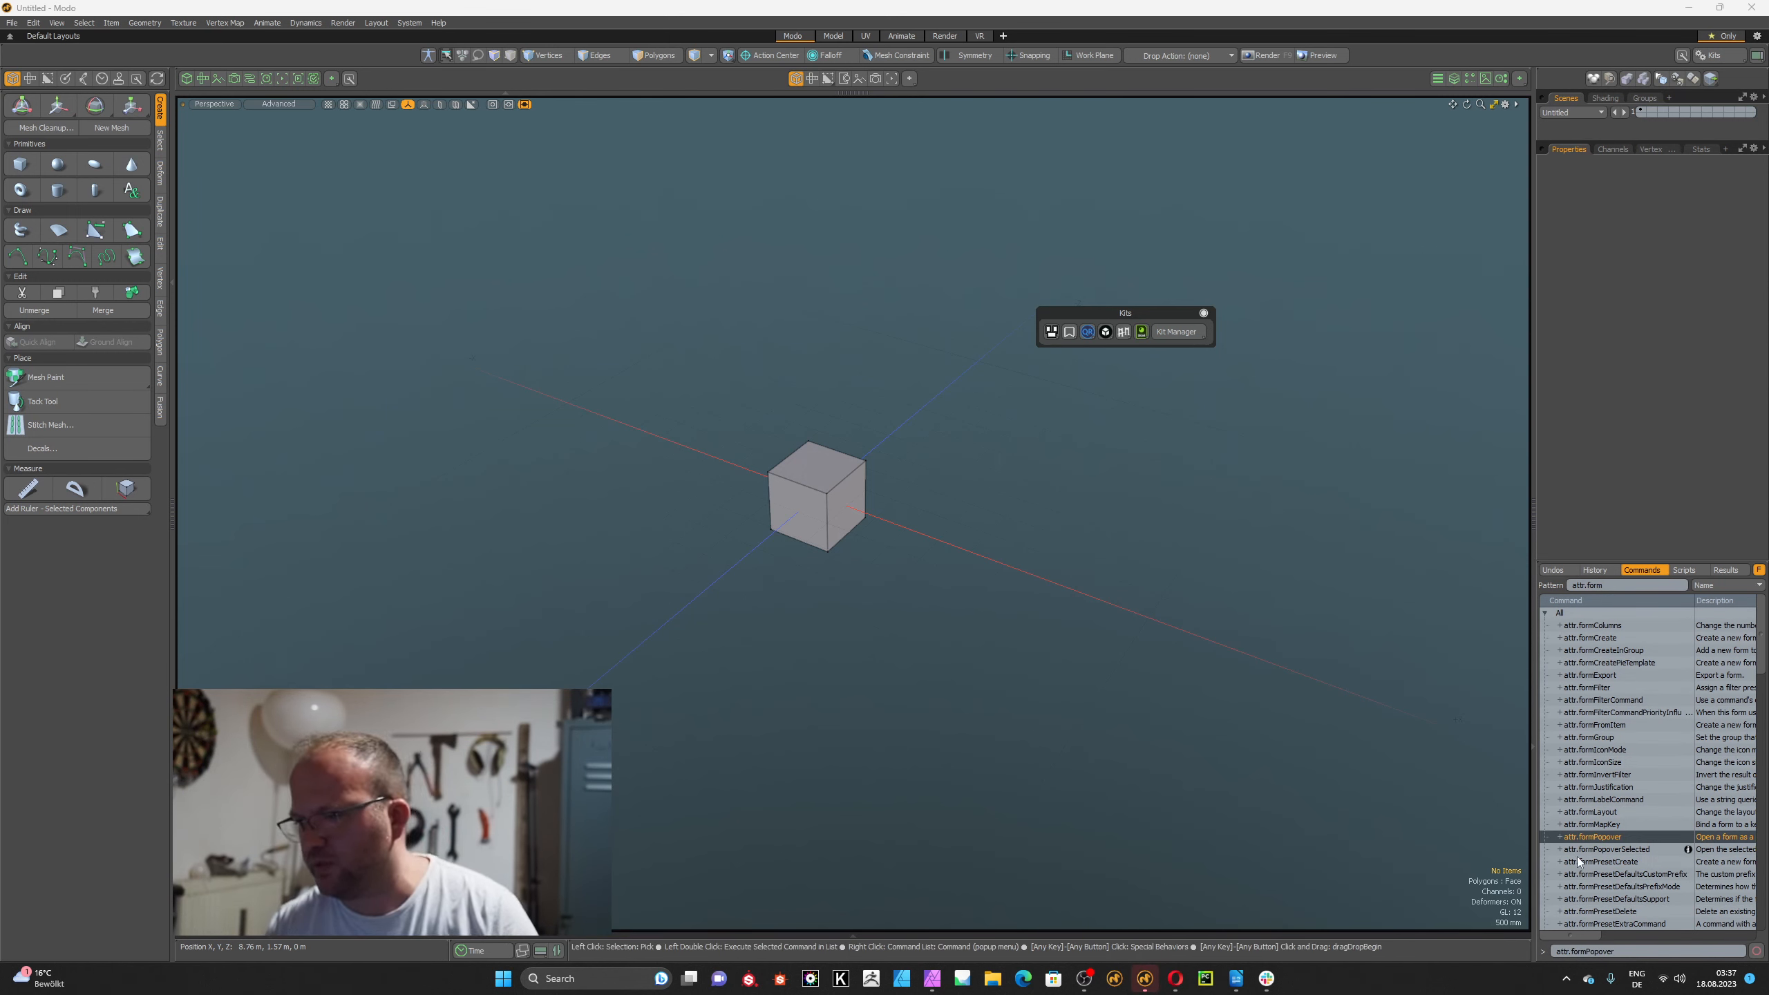
click(1574, 951)
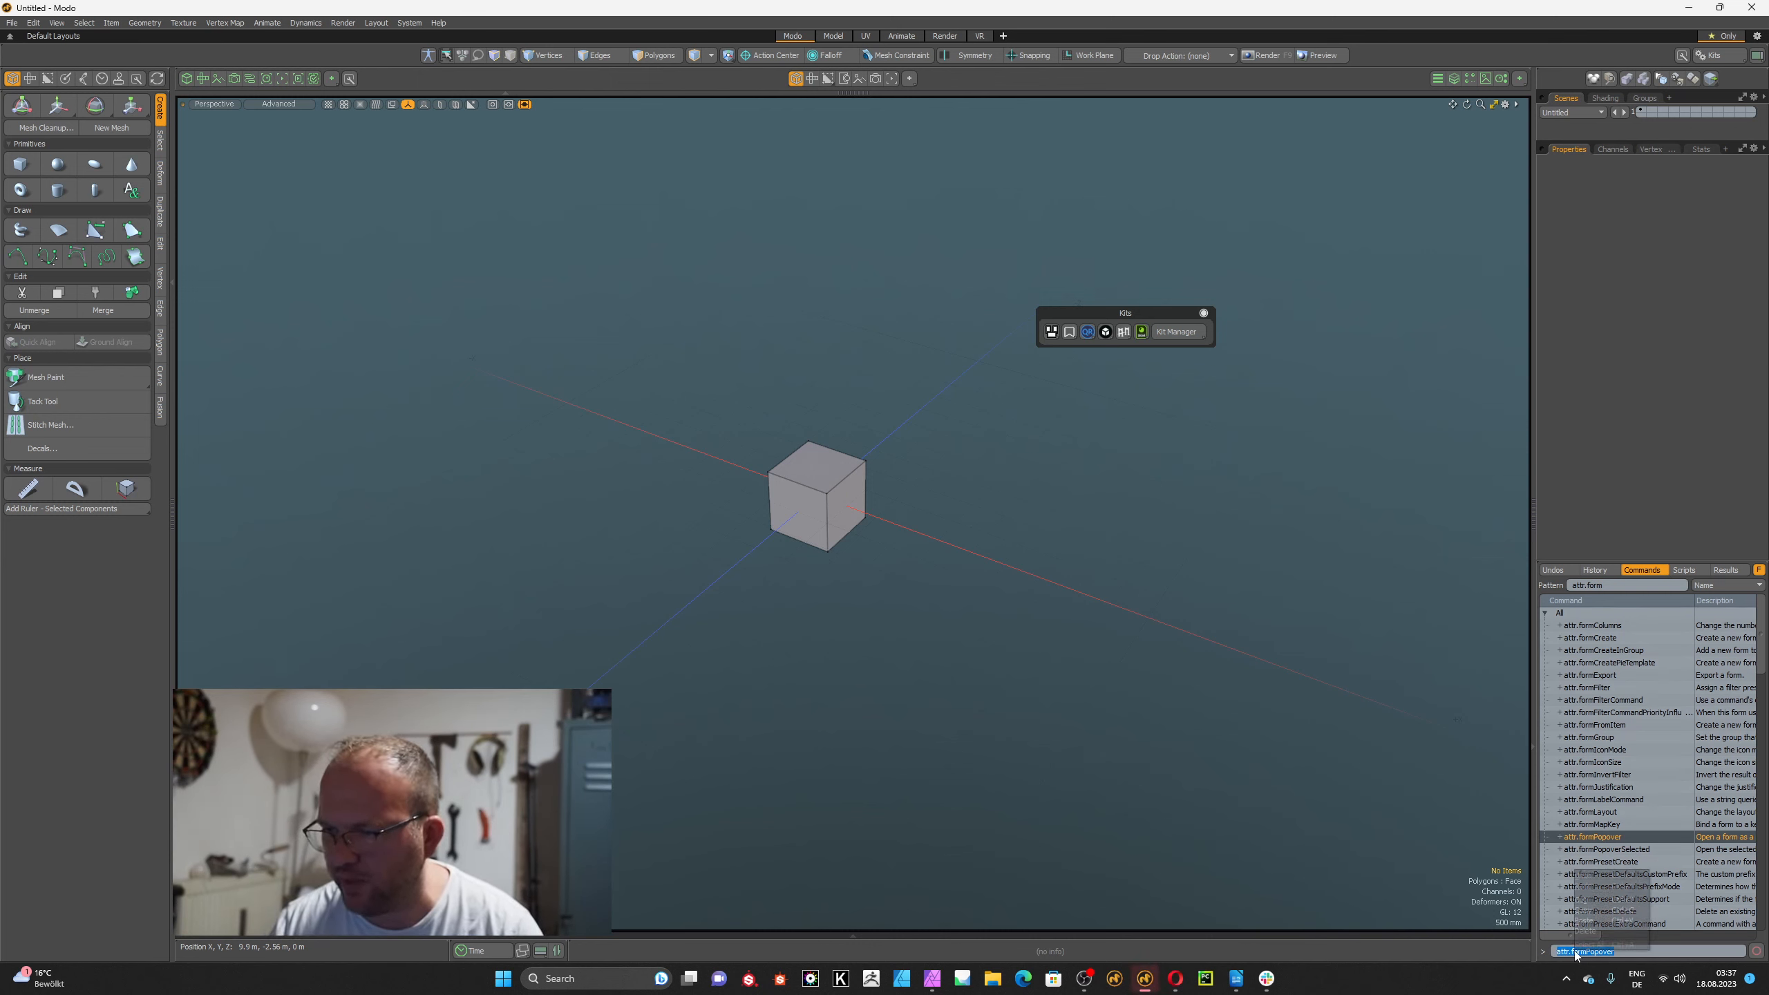
click(1558, 837)
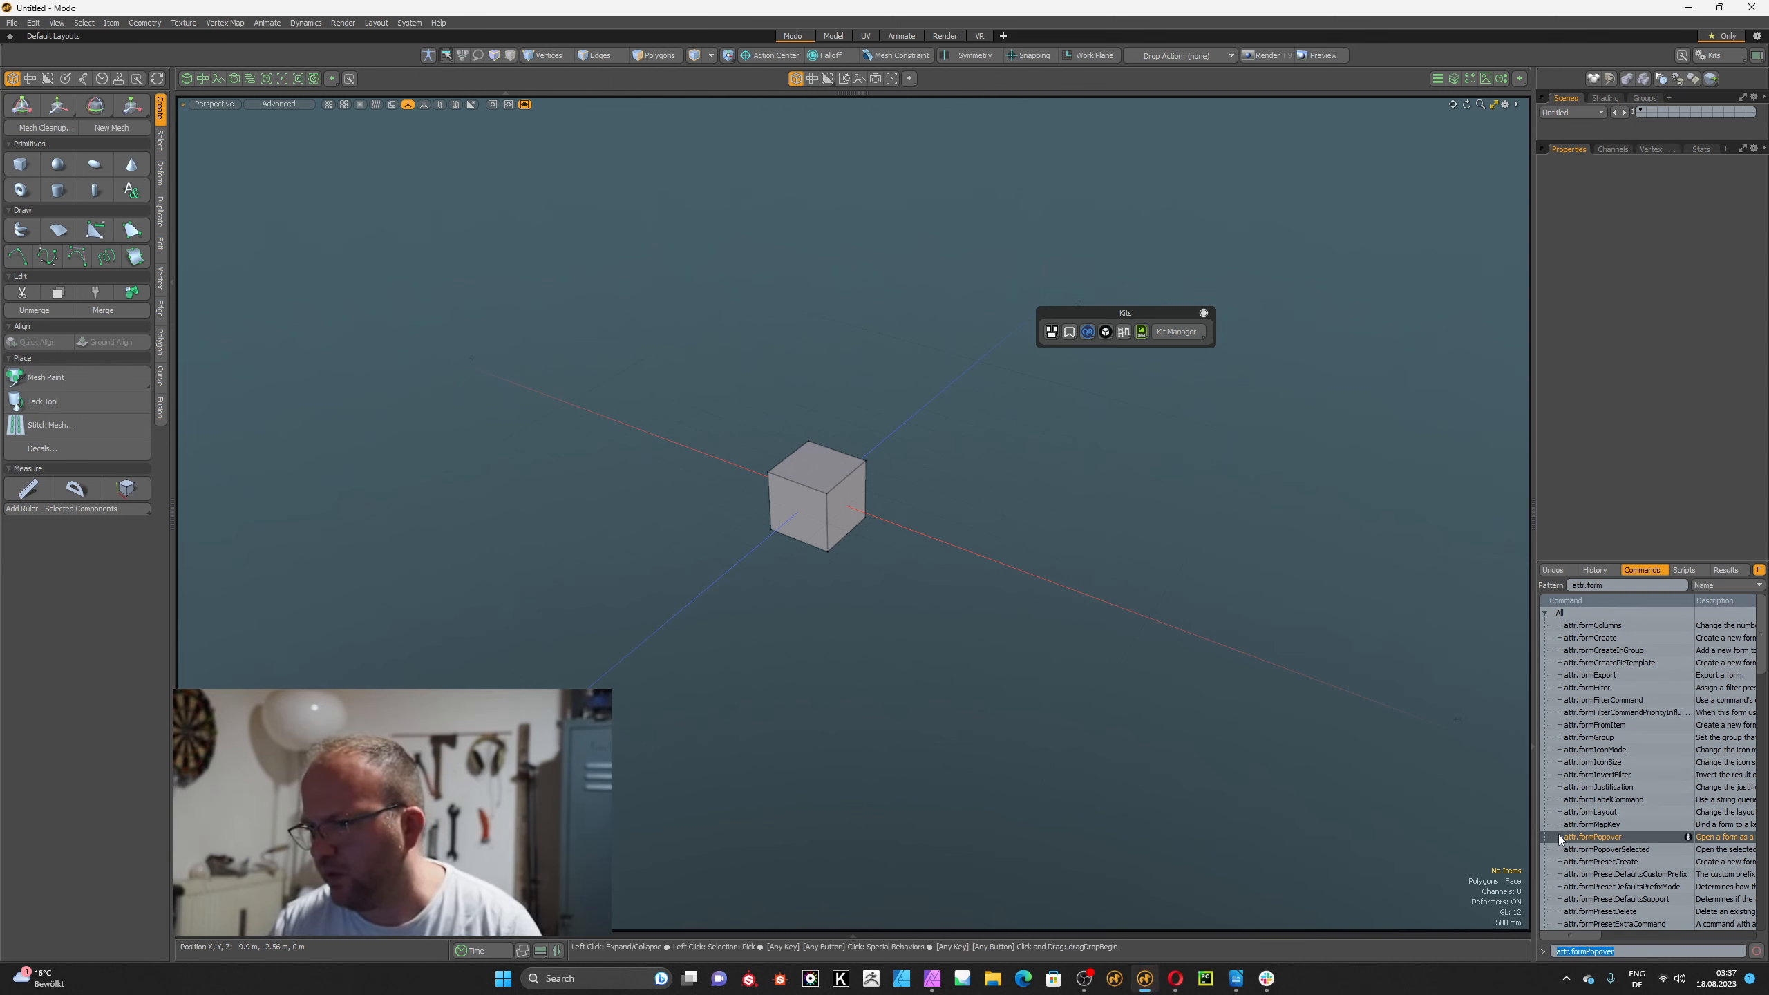
mouse_move(1567, 932)
mouse_down()
mouse_move(1625, 930)
mouse_move(1562, 914)
mouse_up()
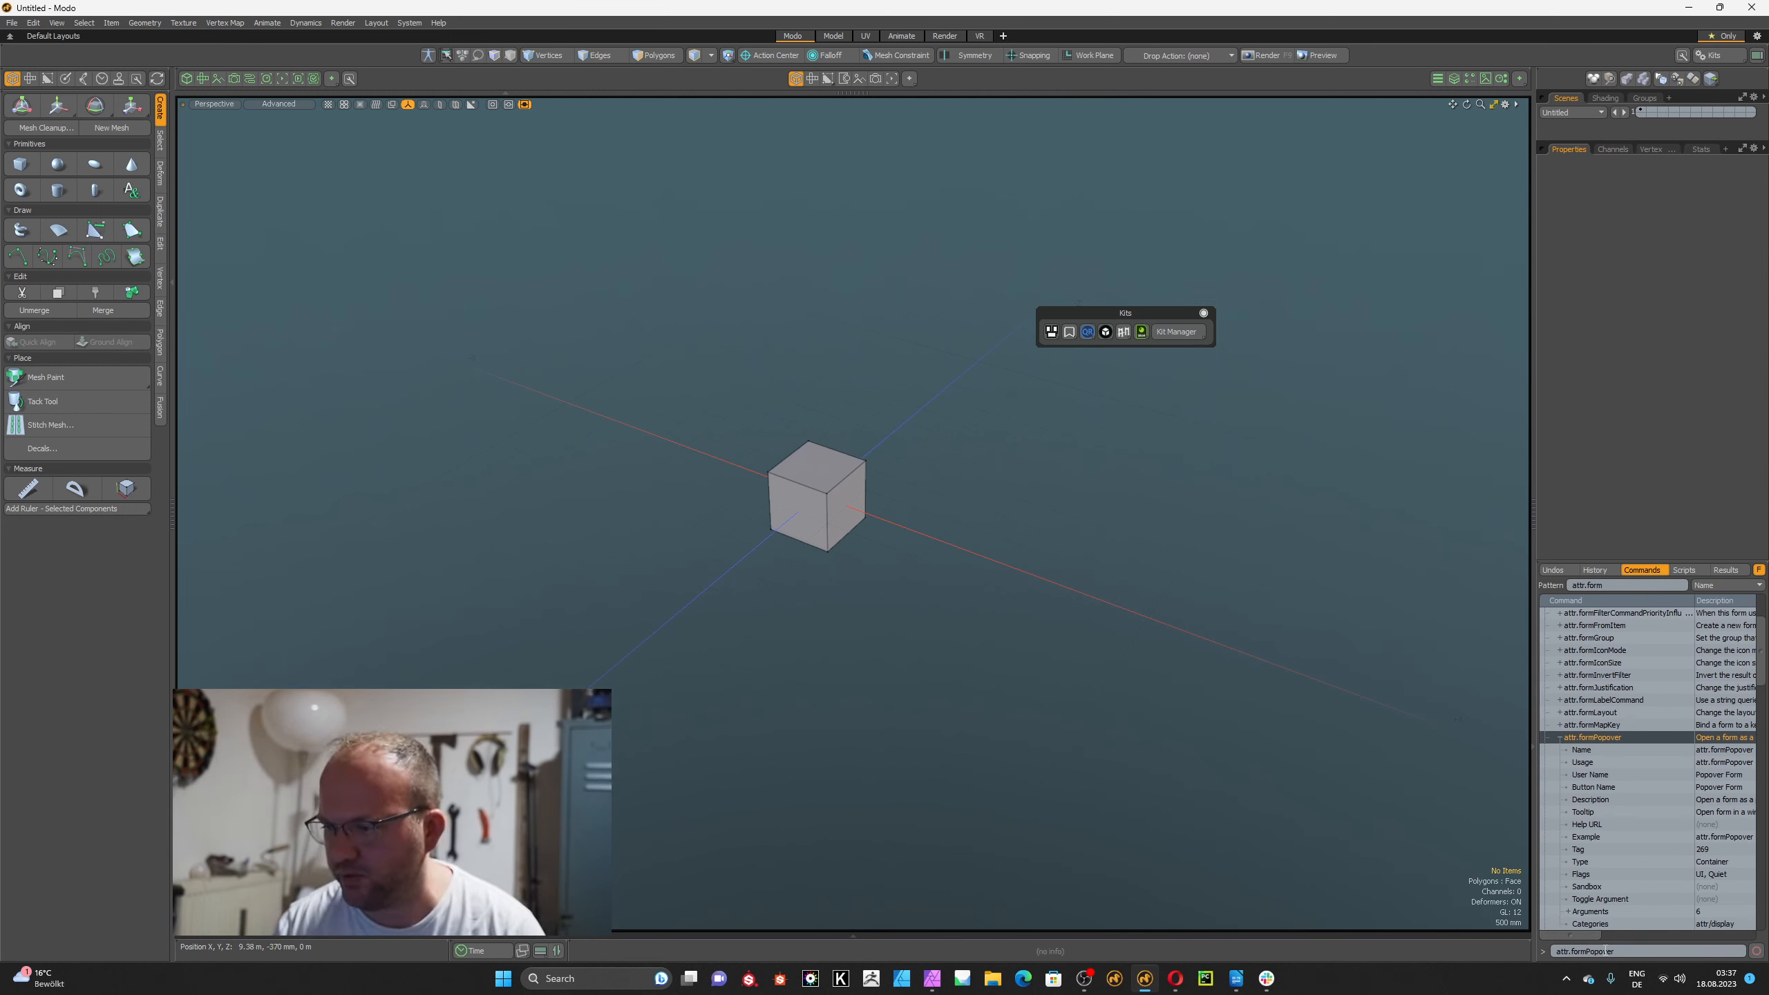
Copy attr.formPopover from the command entry, and collapse the command pane to restore the item list's space.
click(1576, 951)
right_click(1571, 953)
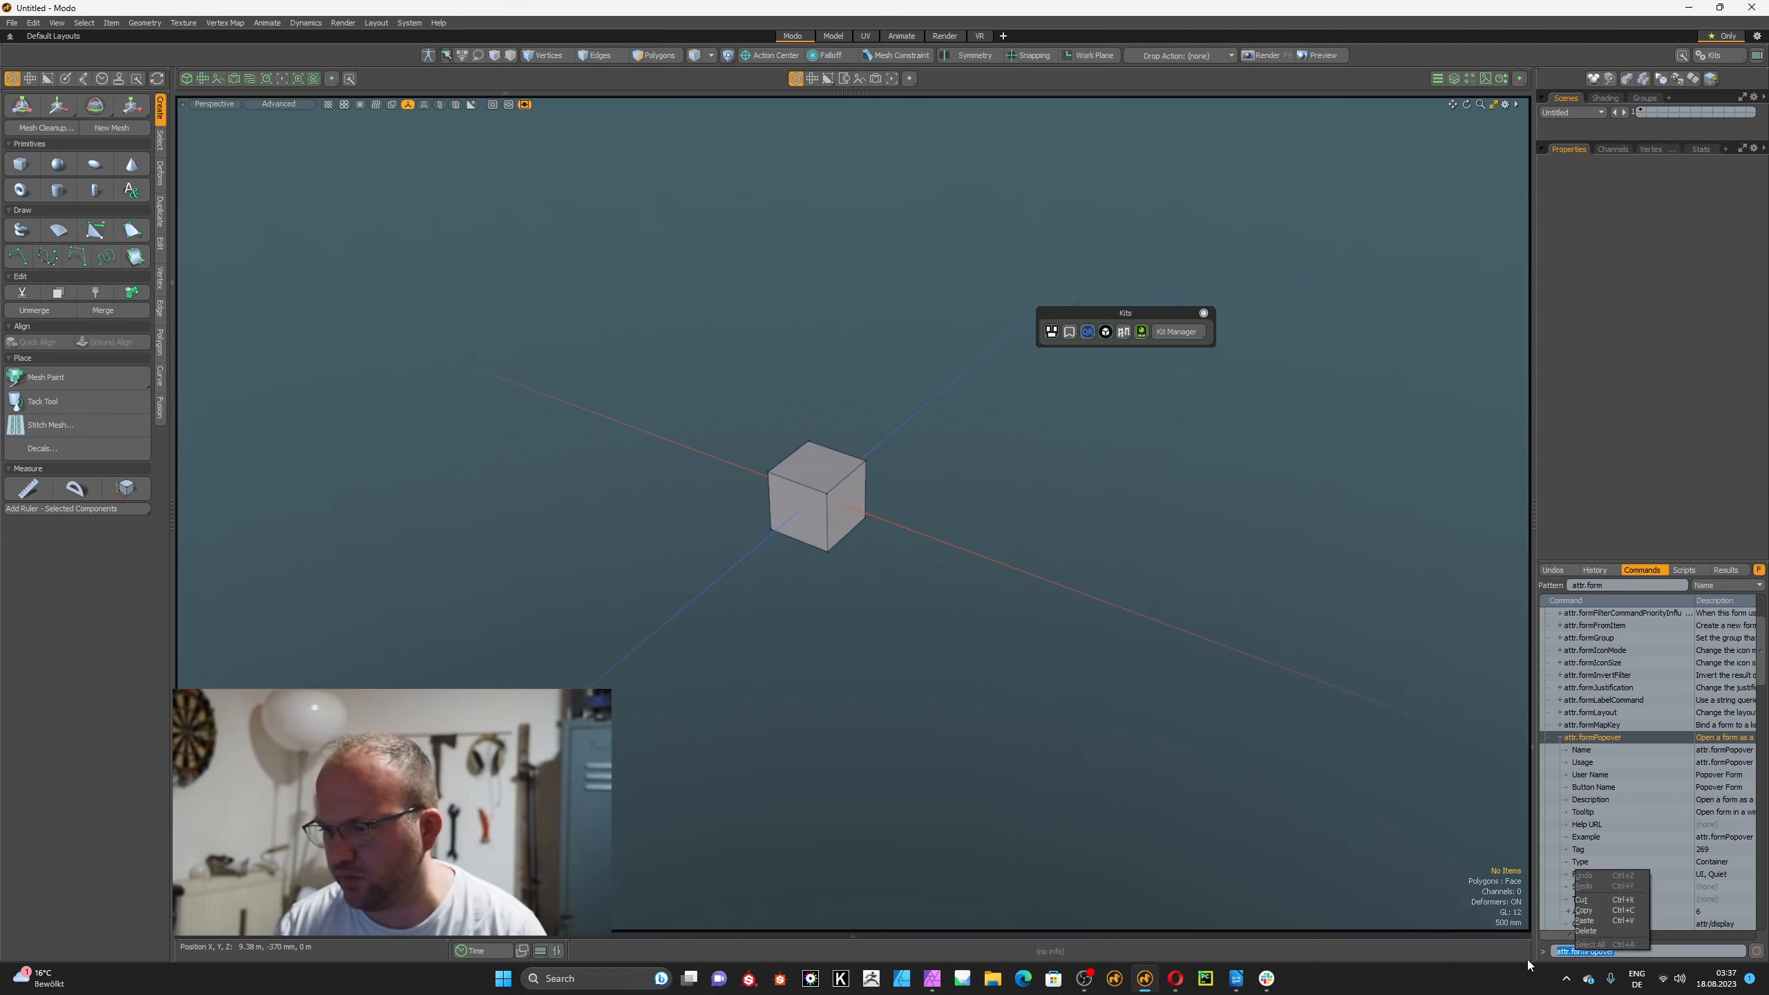
click(1601, 914)
drag(1626, 561, 1619, 935)
drag(1637, 329, 1652, 723)
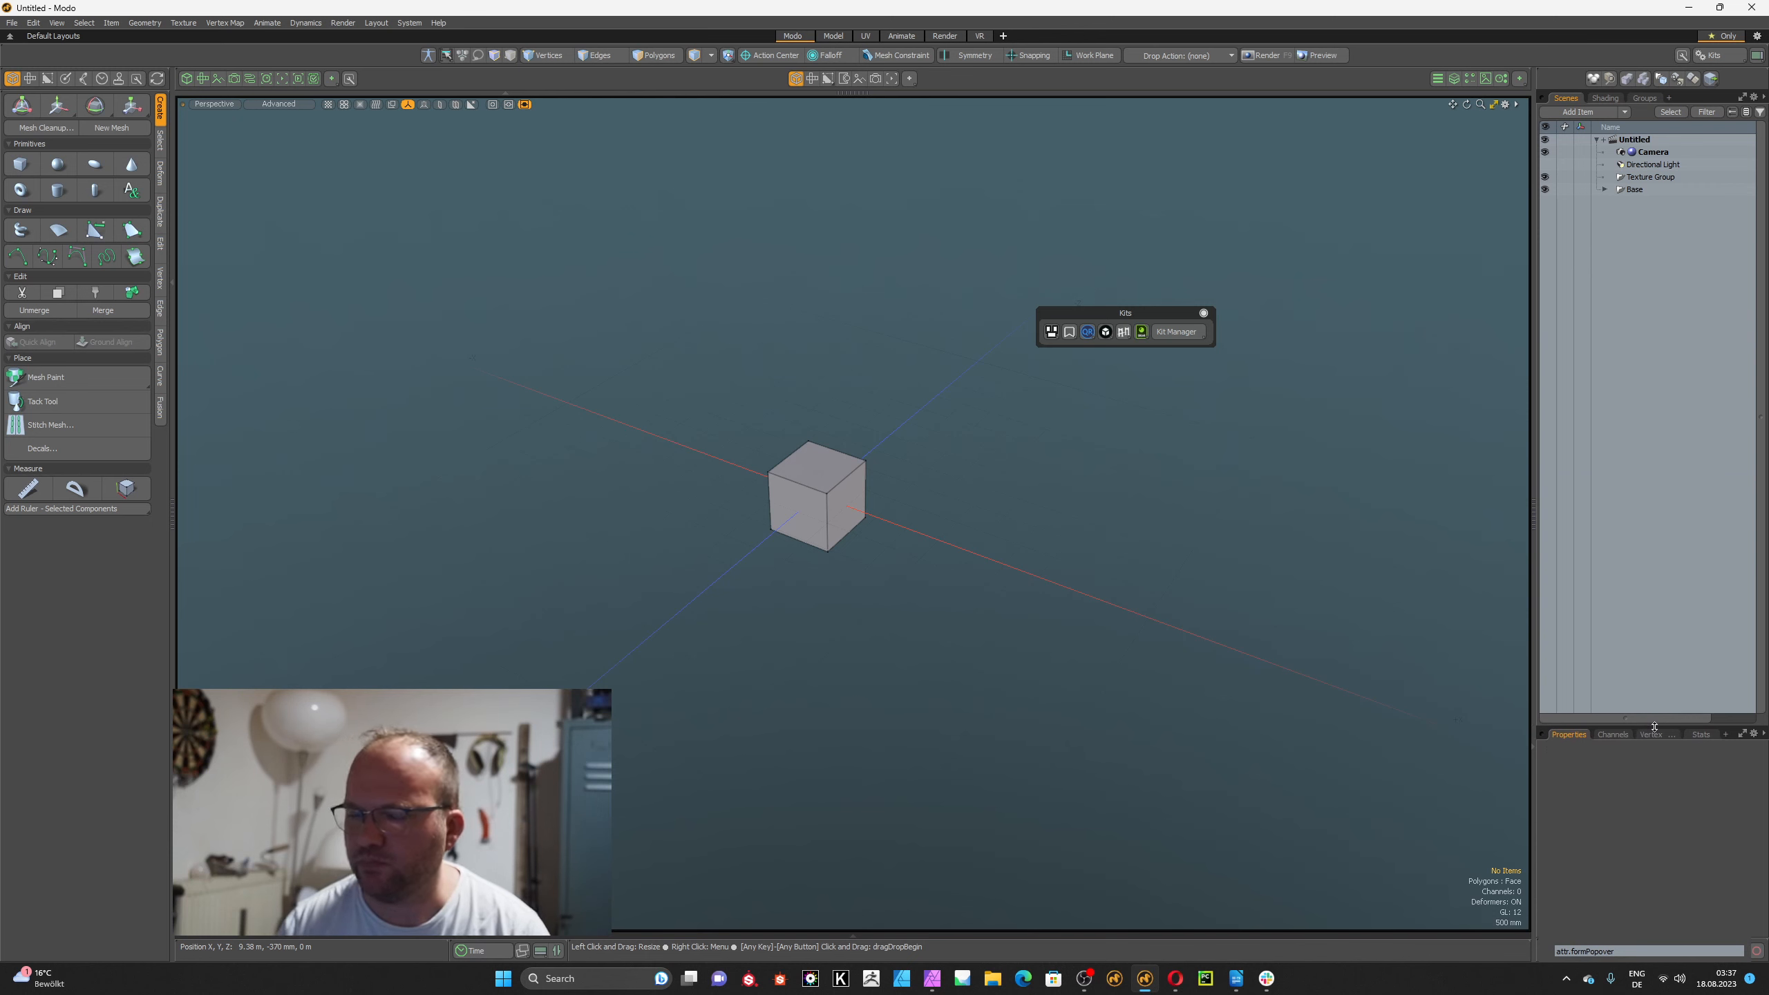
Open the Form Editor and check its creation options and Forms list.
click(410, 22)
click(453, 47)
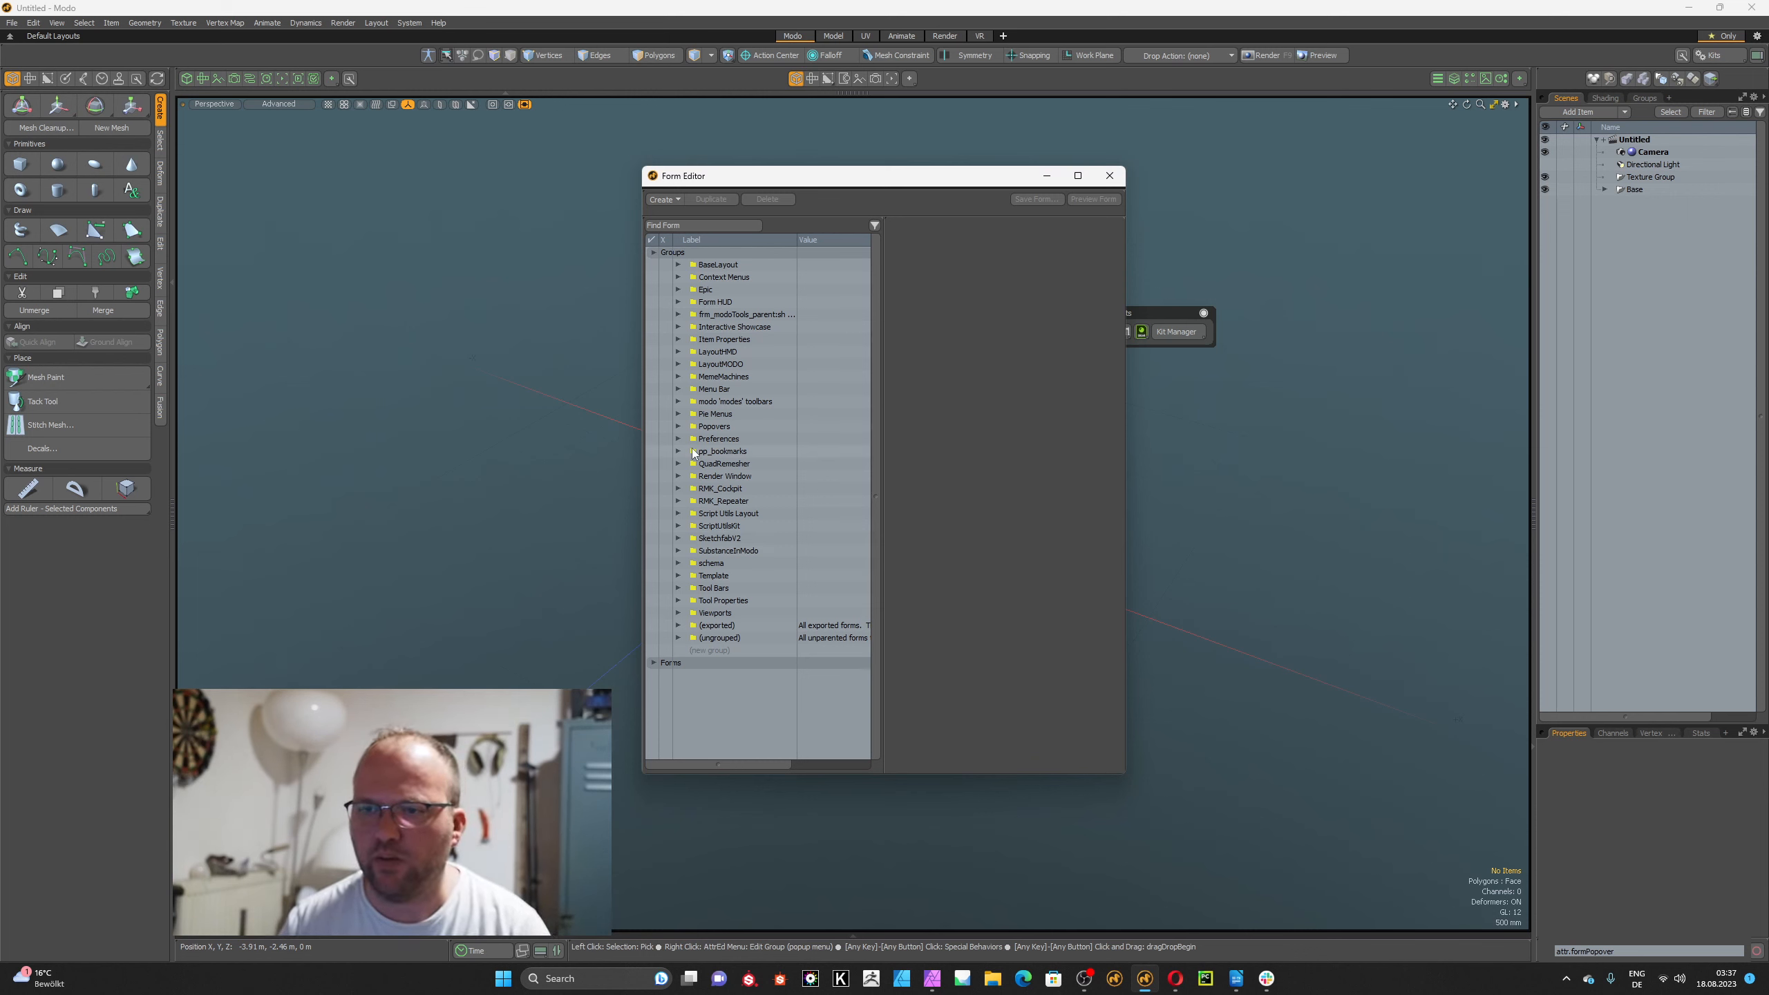
click(662, 198)
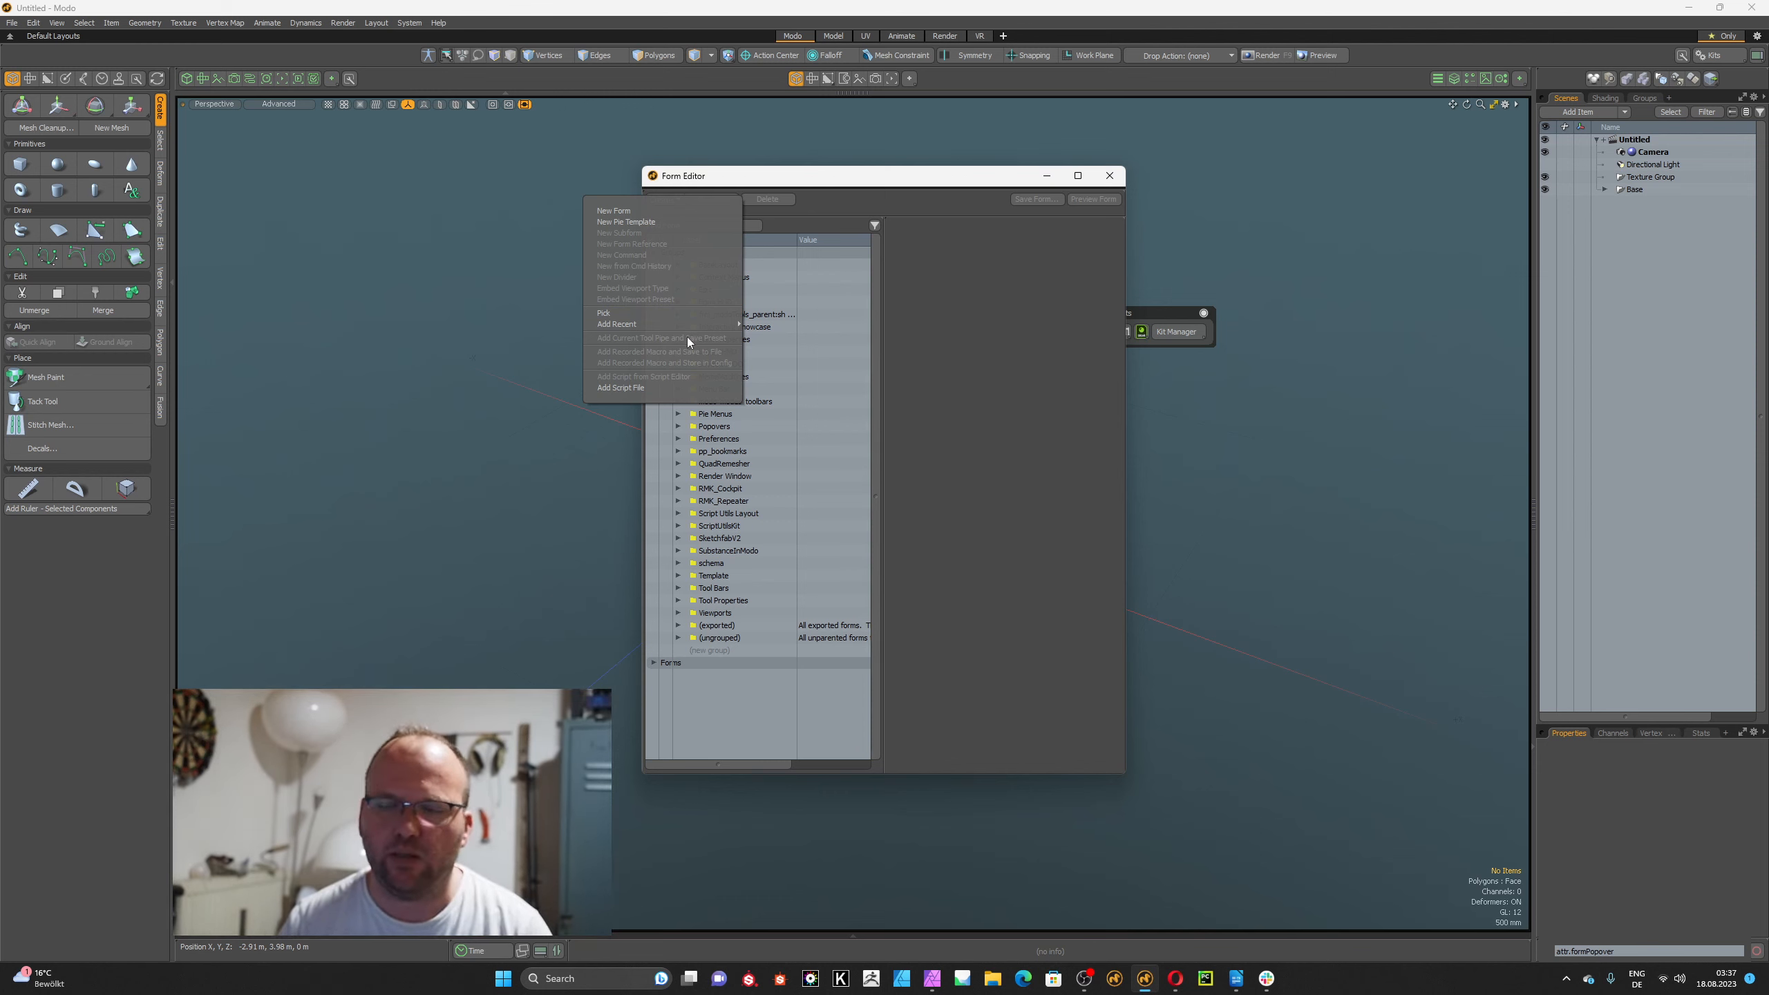
click(950, 415)
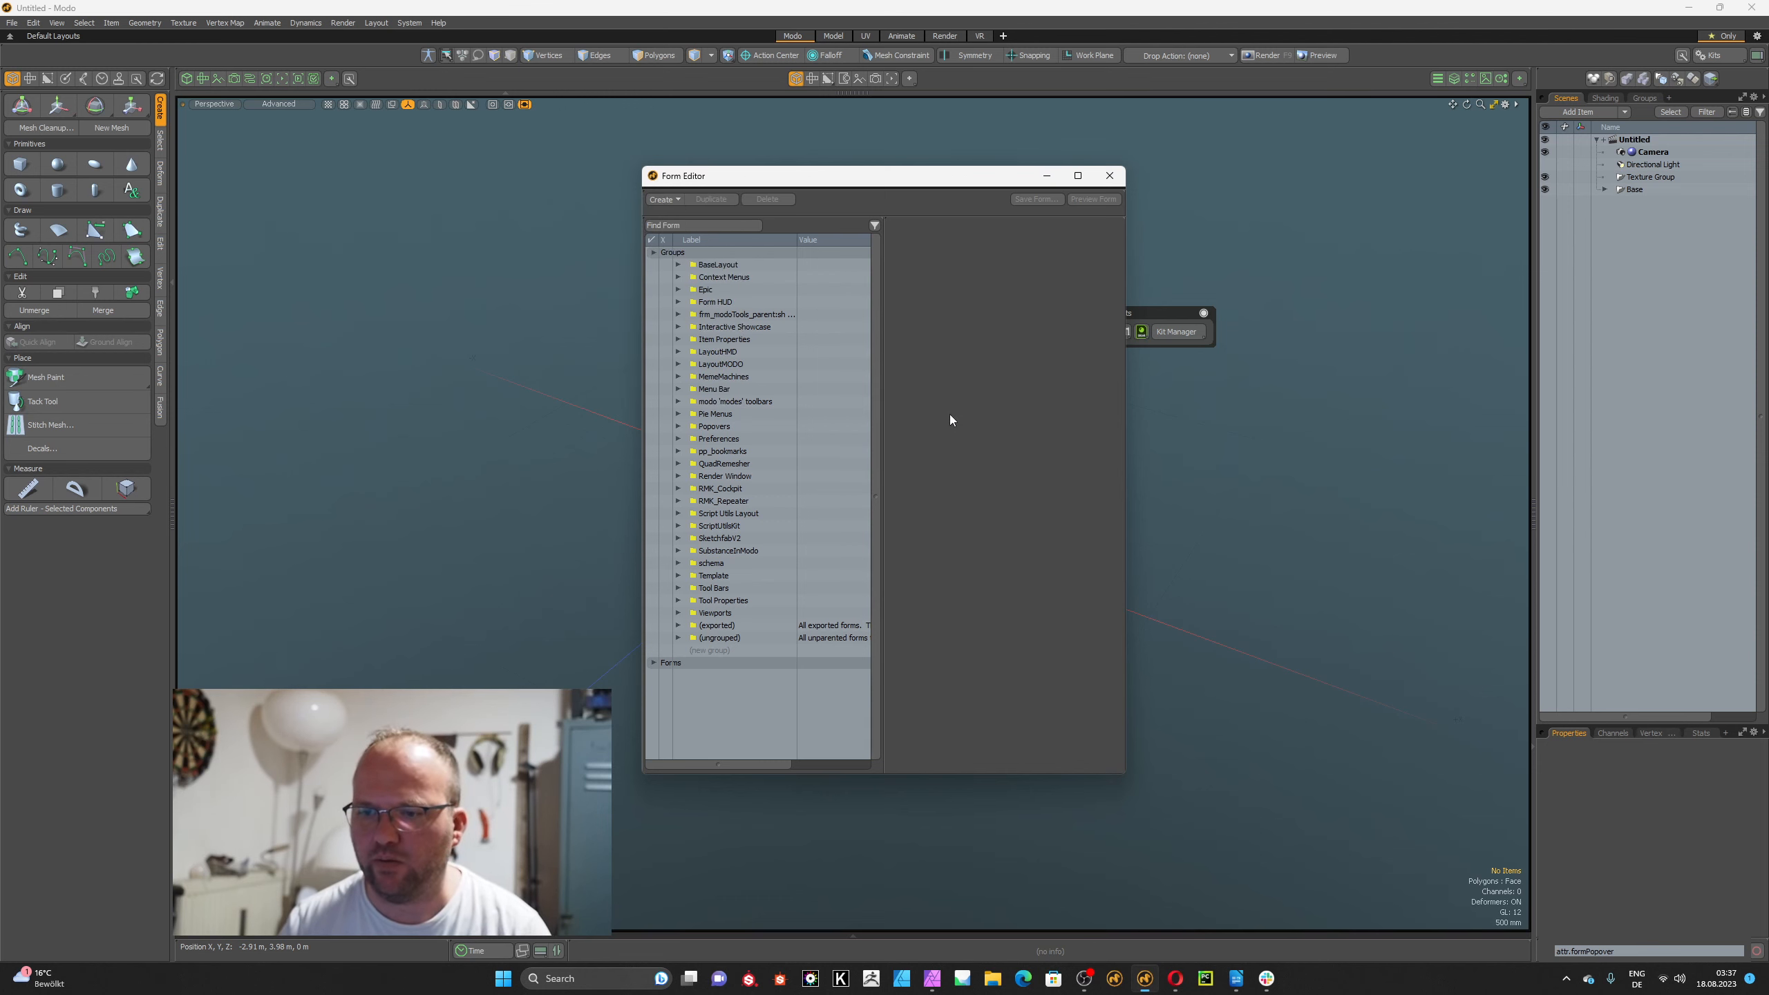
click(652, 662)
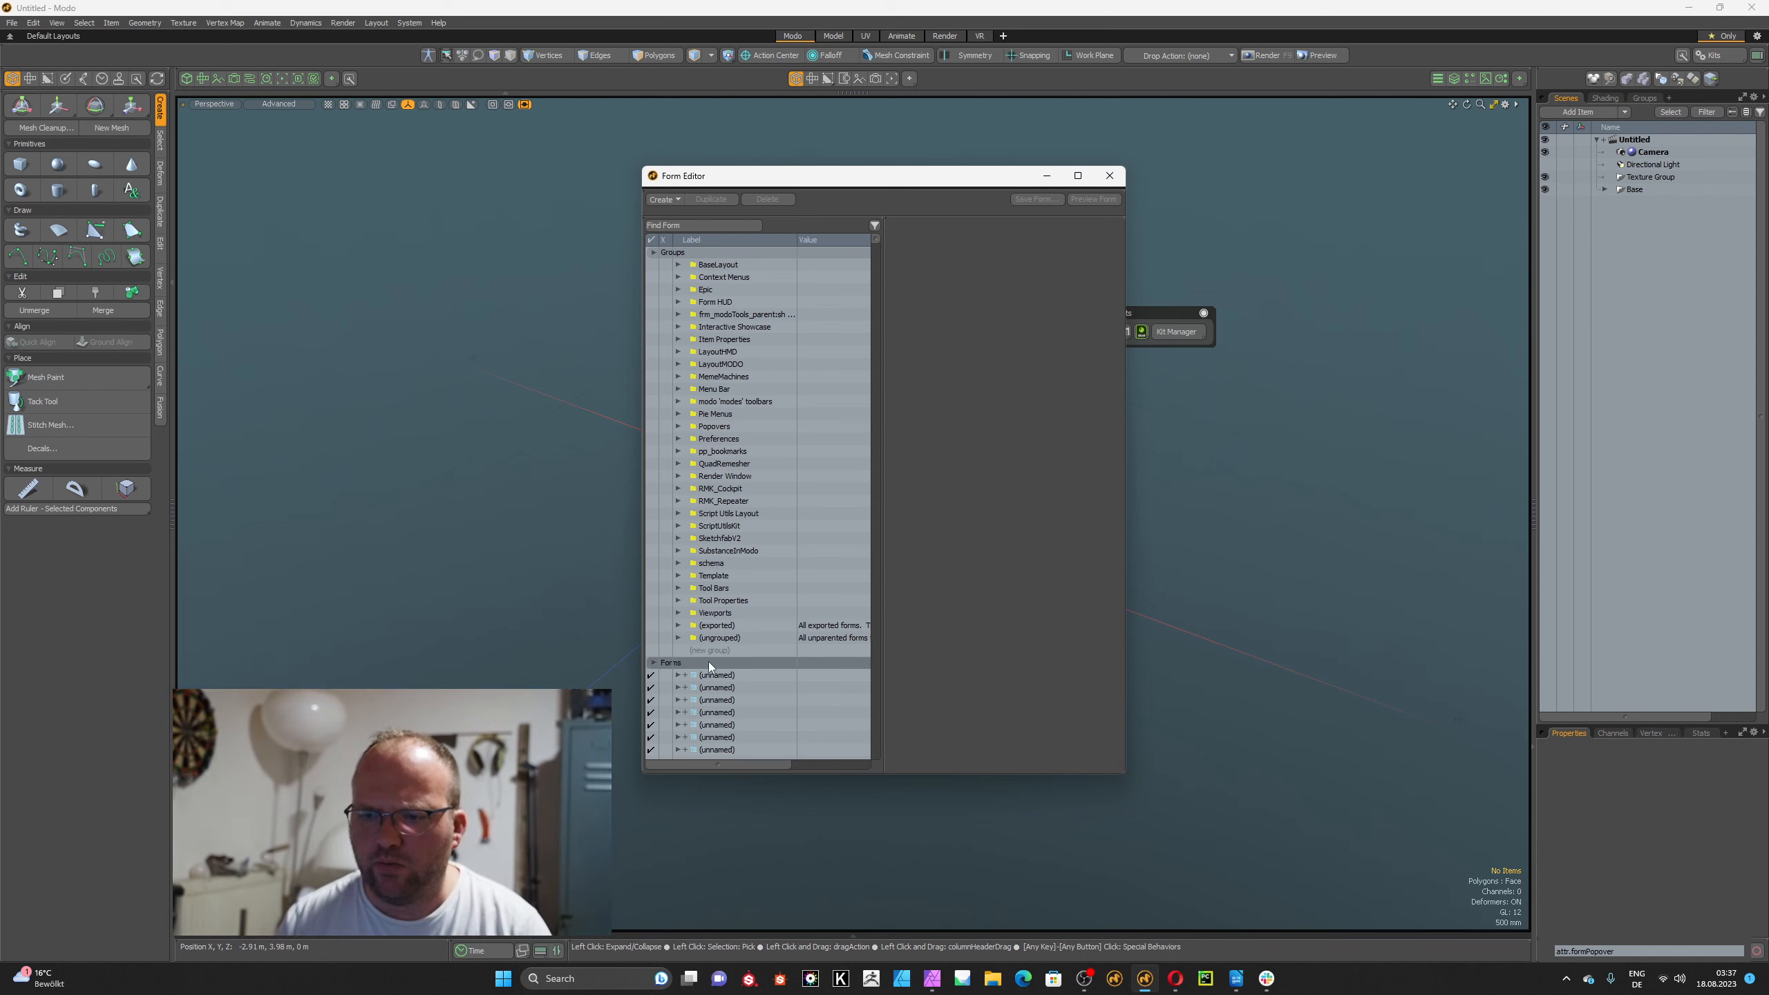
click(653, 664)
Create a new form named modo_diver_baseform without a parent.
click(663, 199)
click(660, 217)
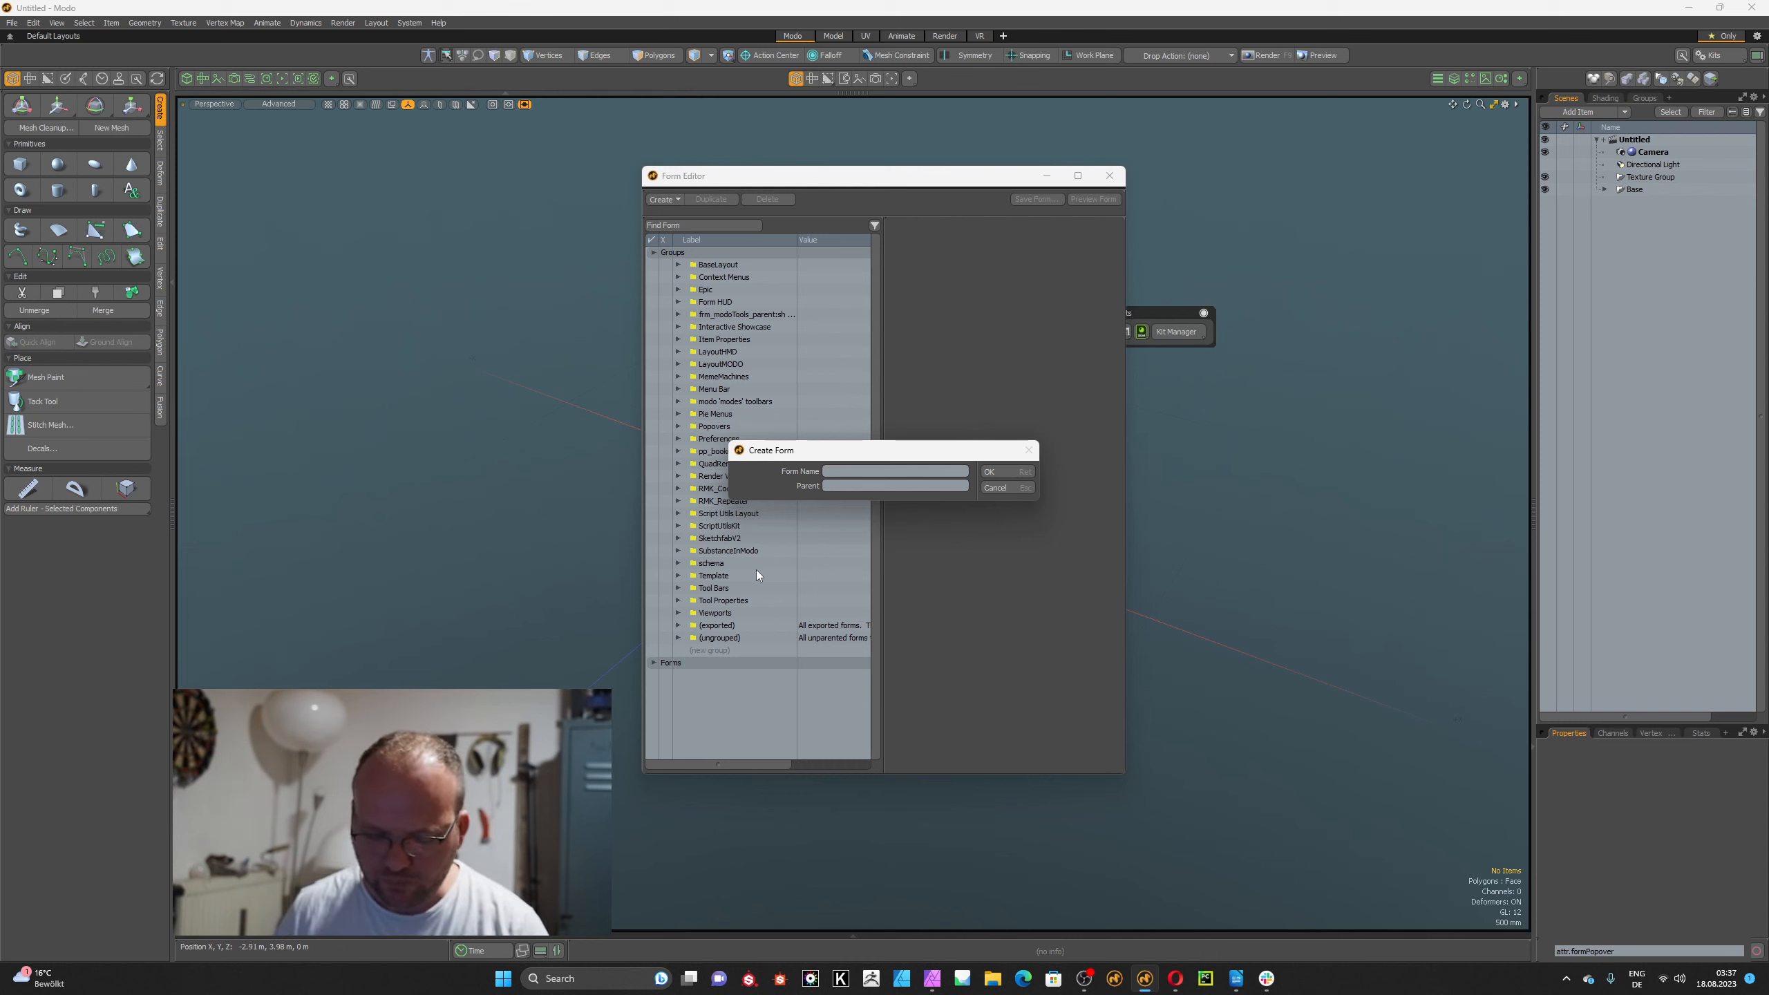
text(modo_diver_baseform)
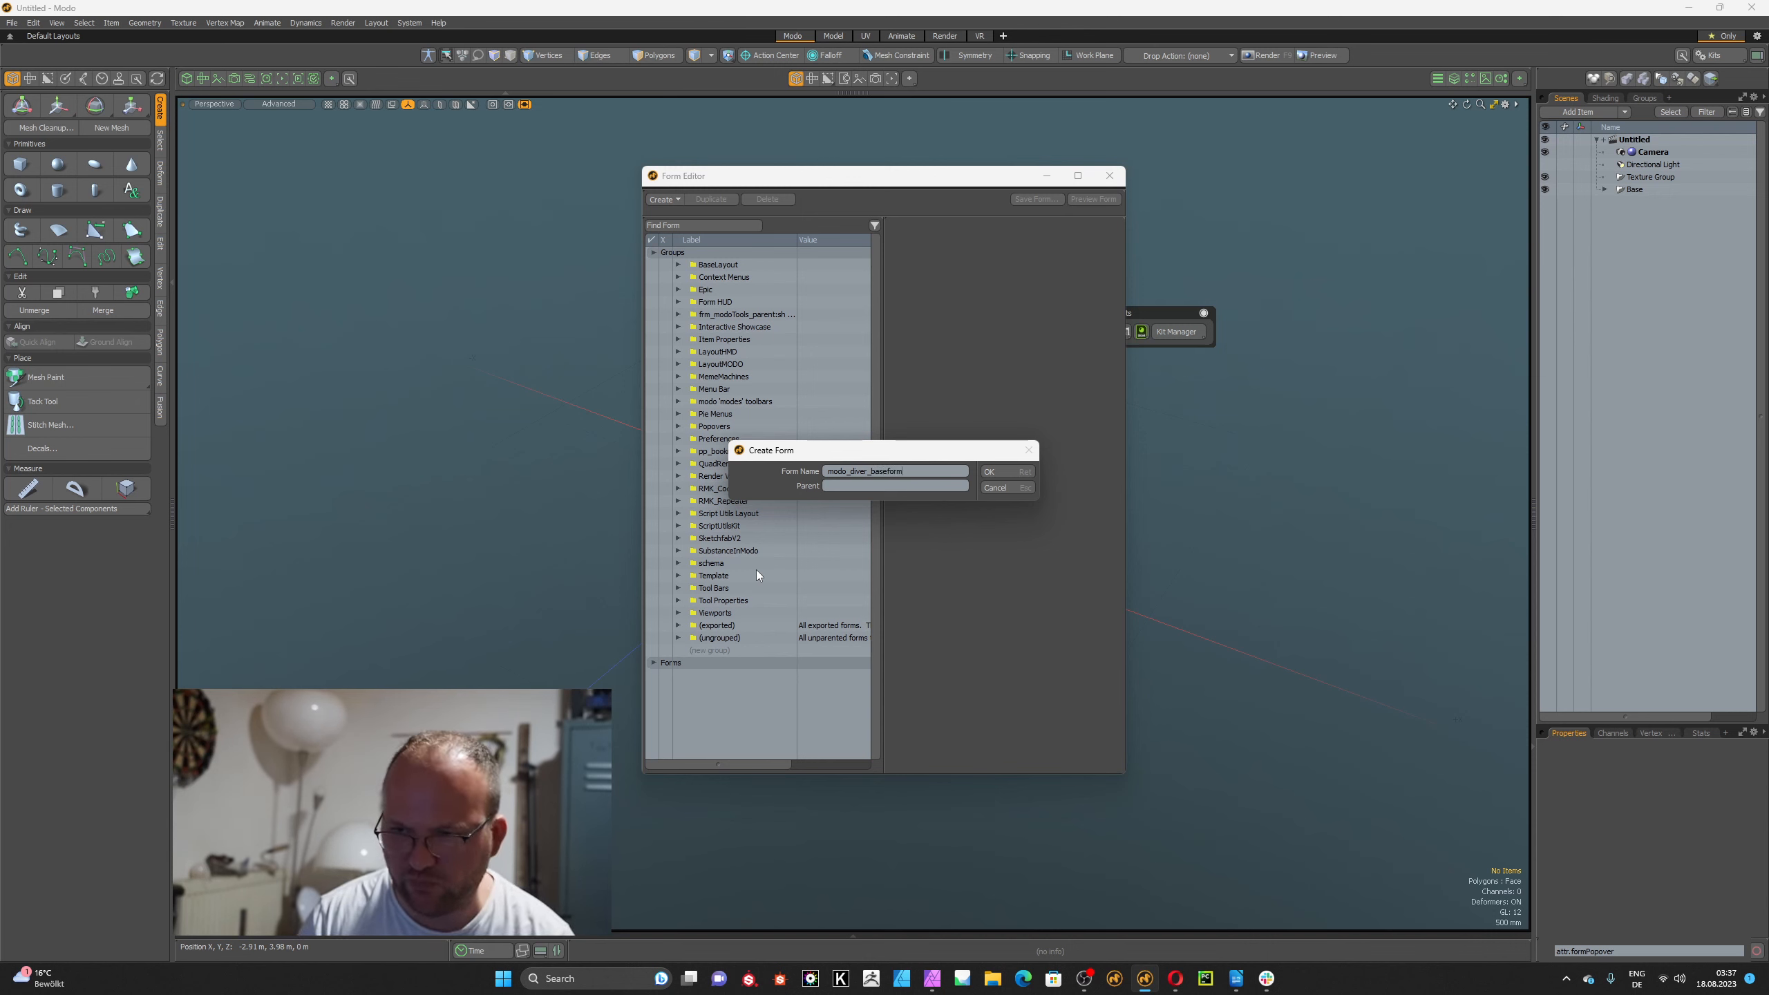
key(Return)
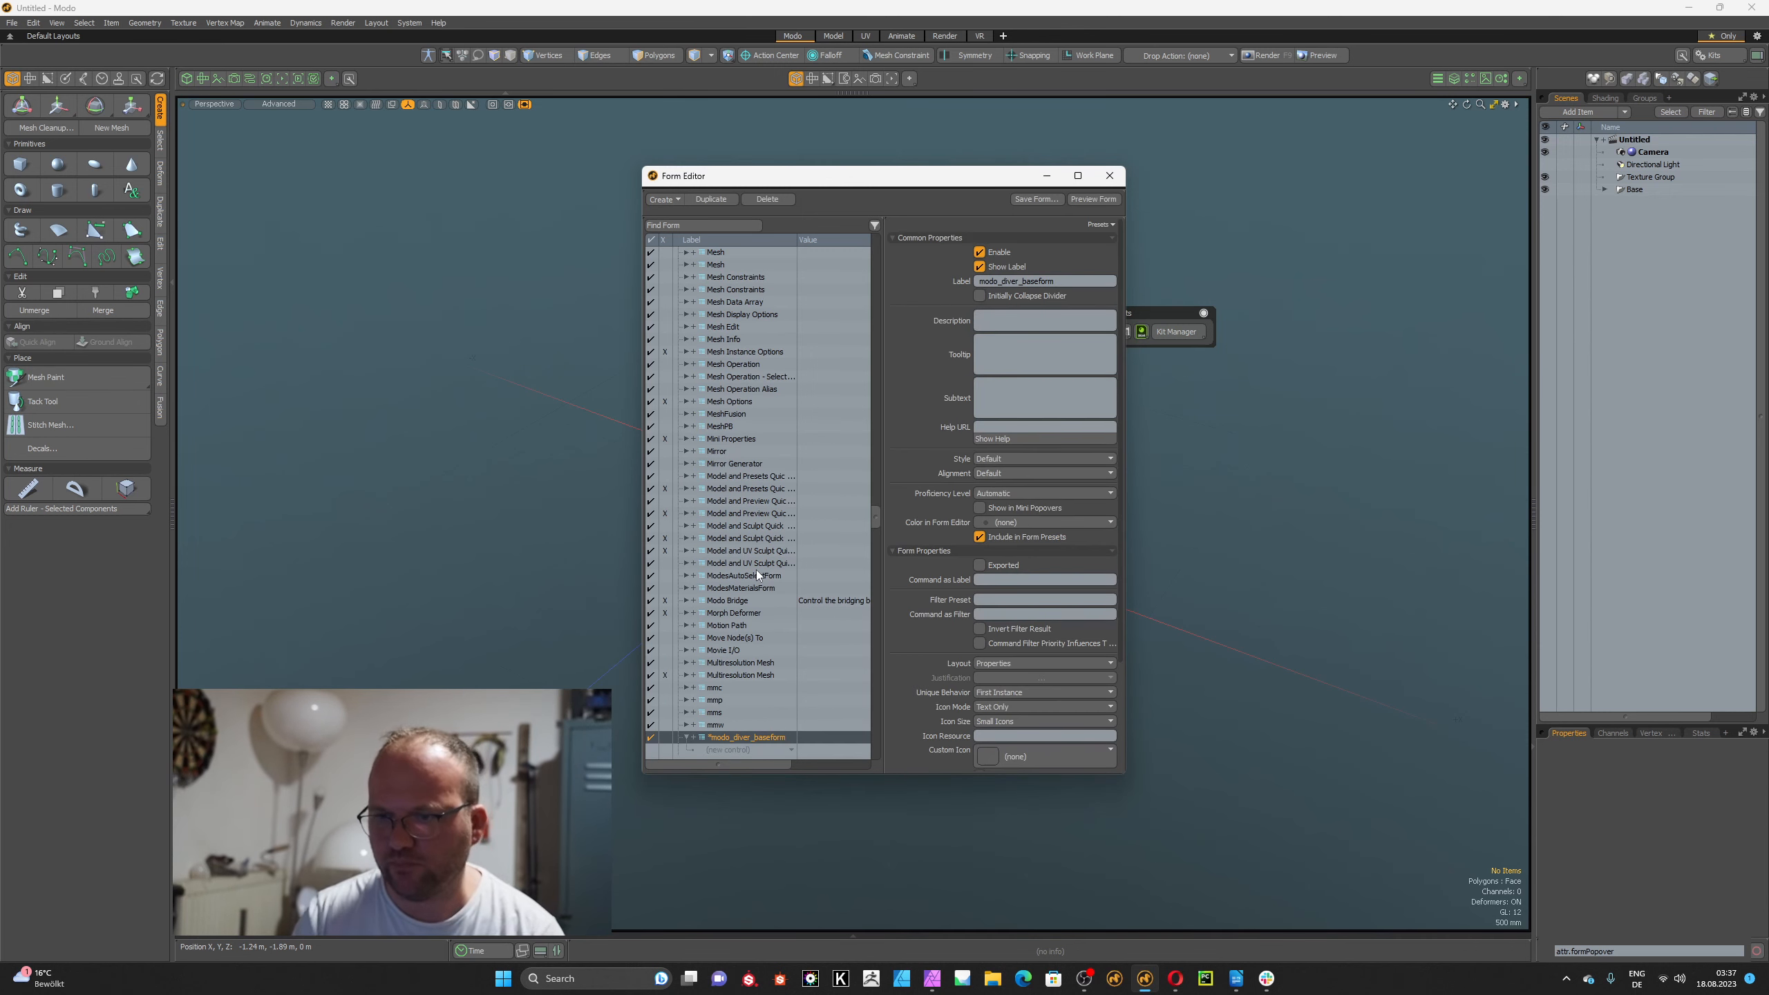
Create a second form named modo_diver_modestail, and reselect the modo_diver_baseform form.
scroll(752, 548, down, 4)
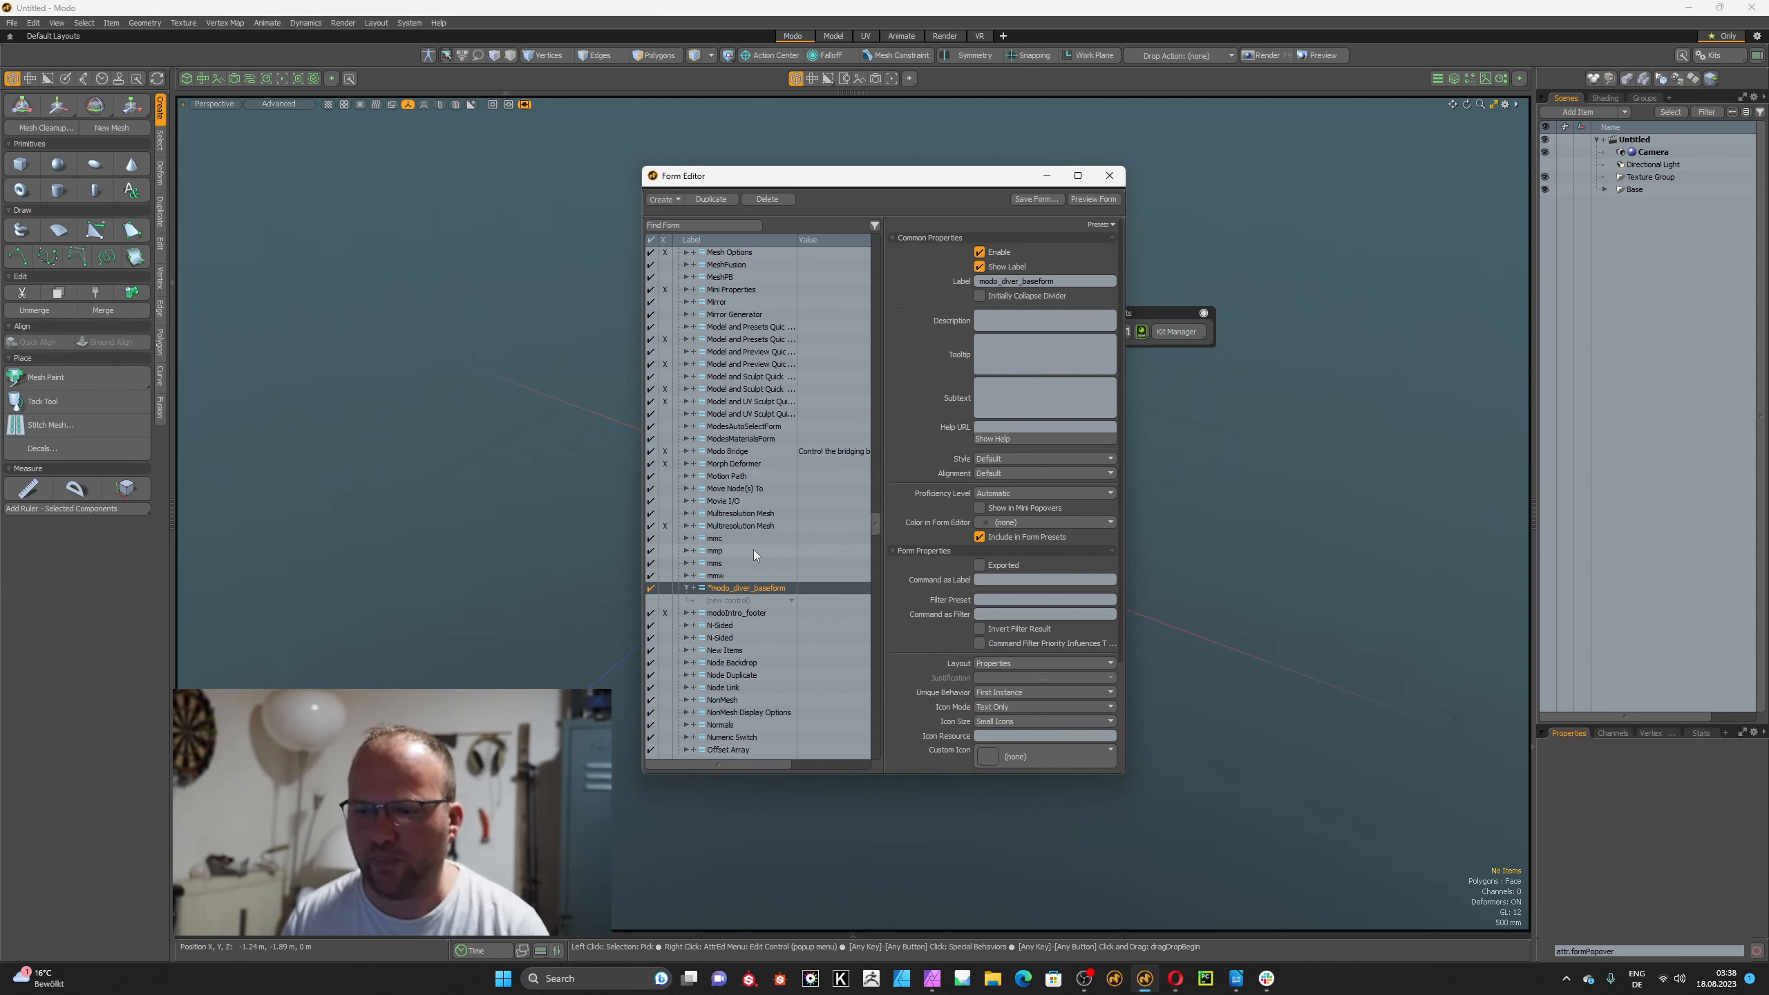
click(664, 199)
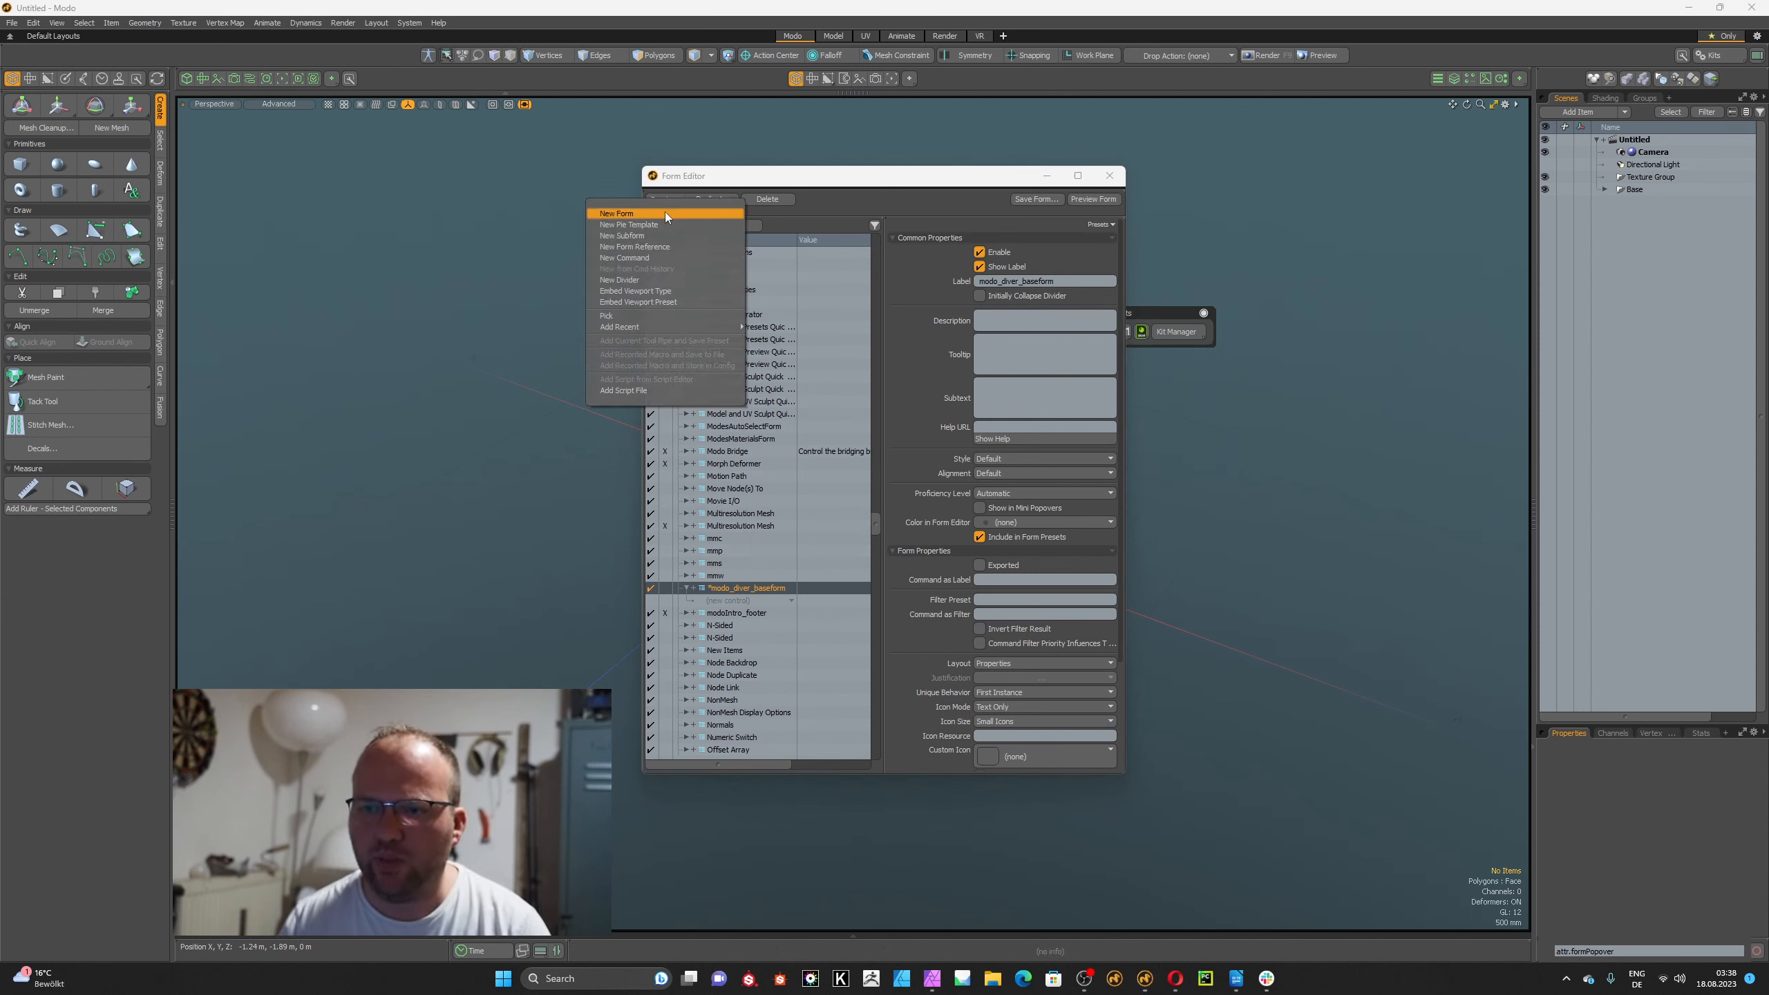
click(665, 213)
click(916, 472)
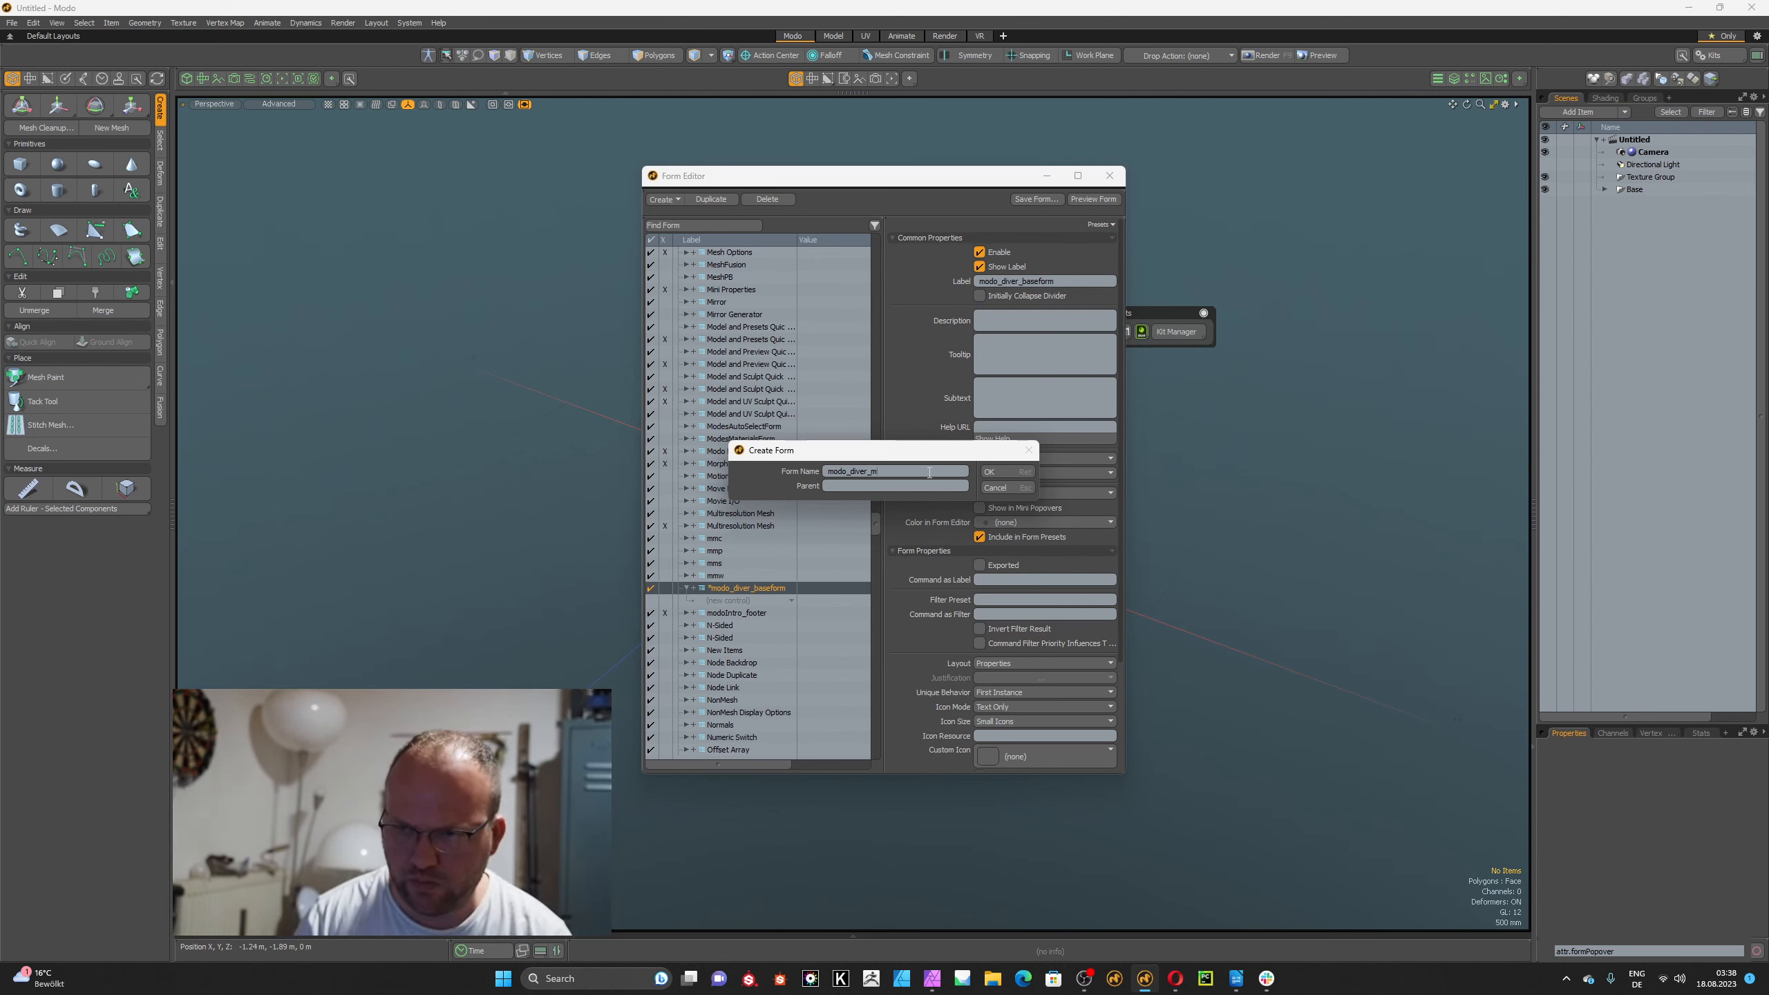
text(od)
text(esta)
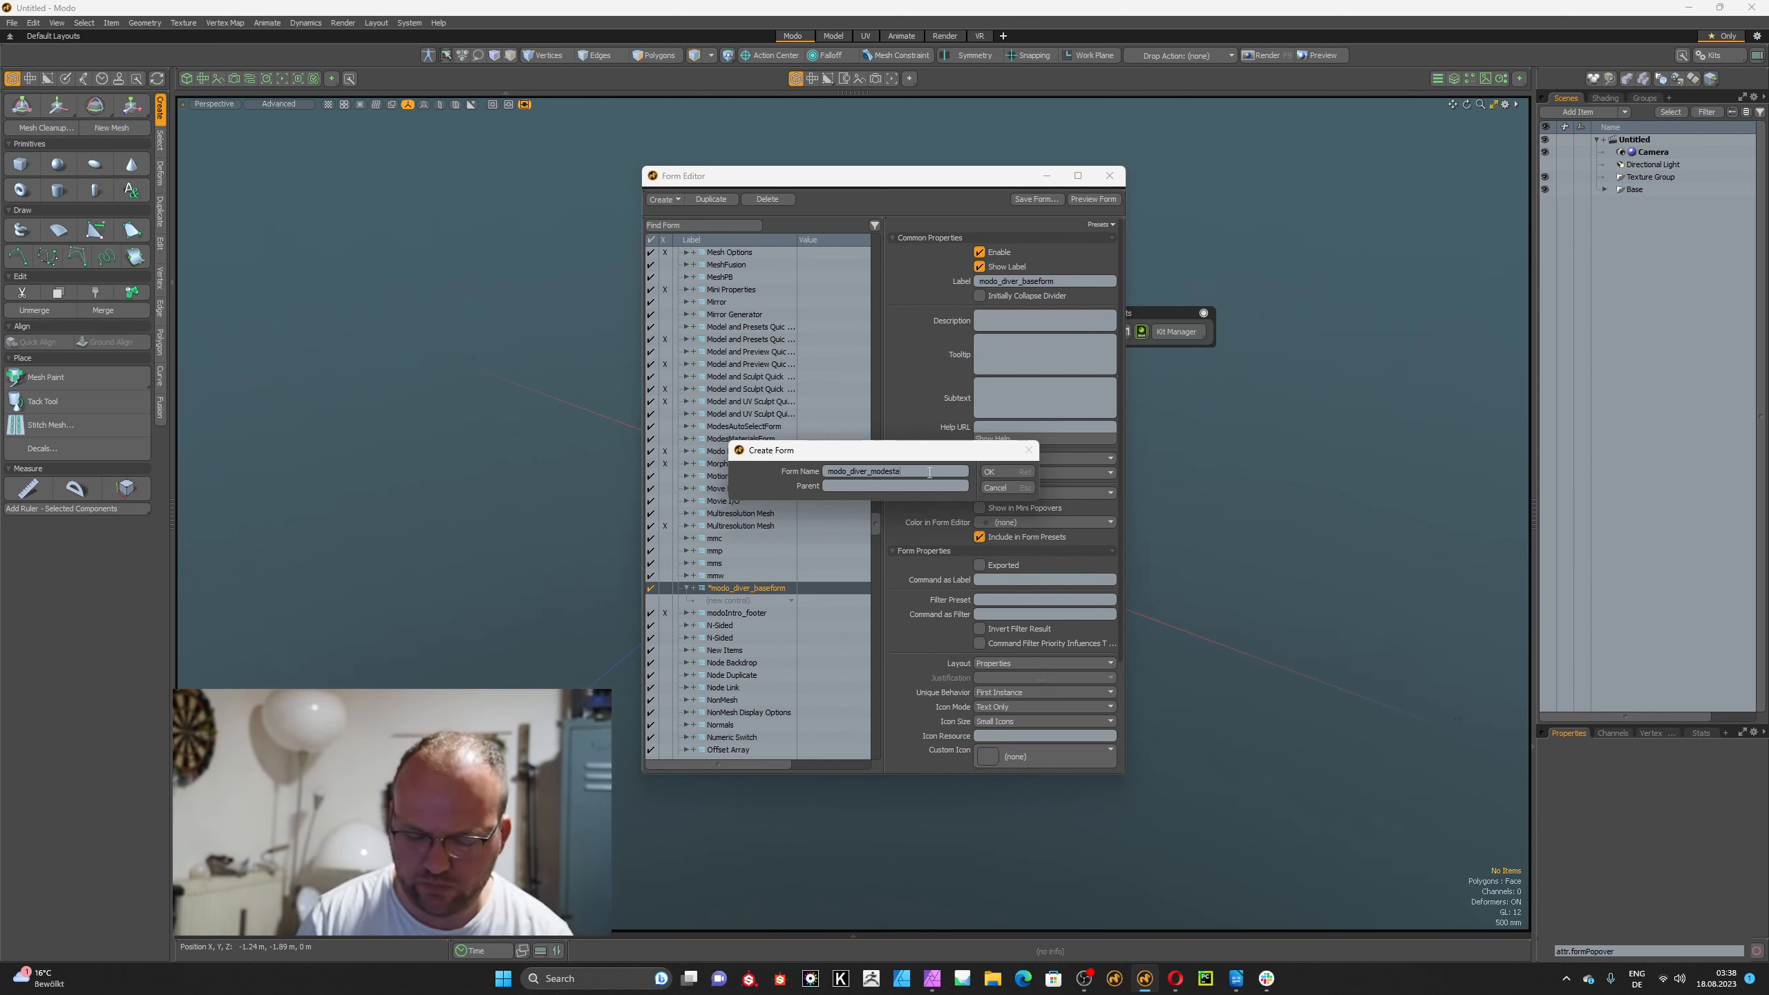
text(il)
key(Return)
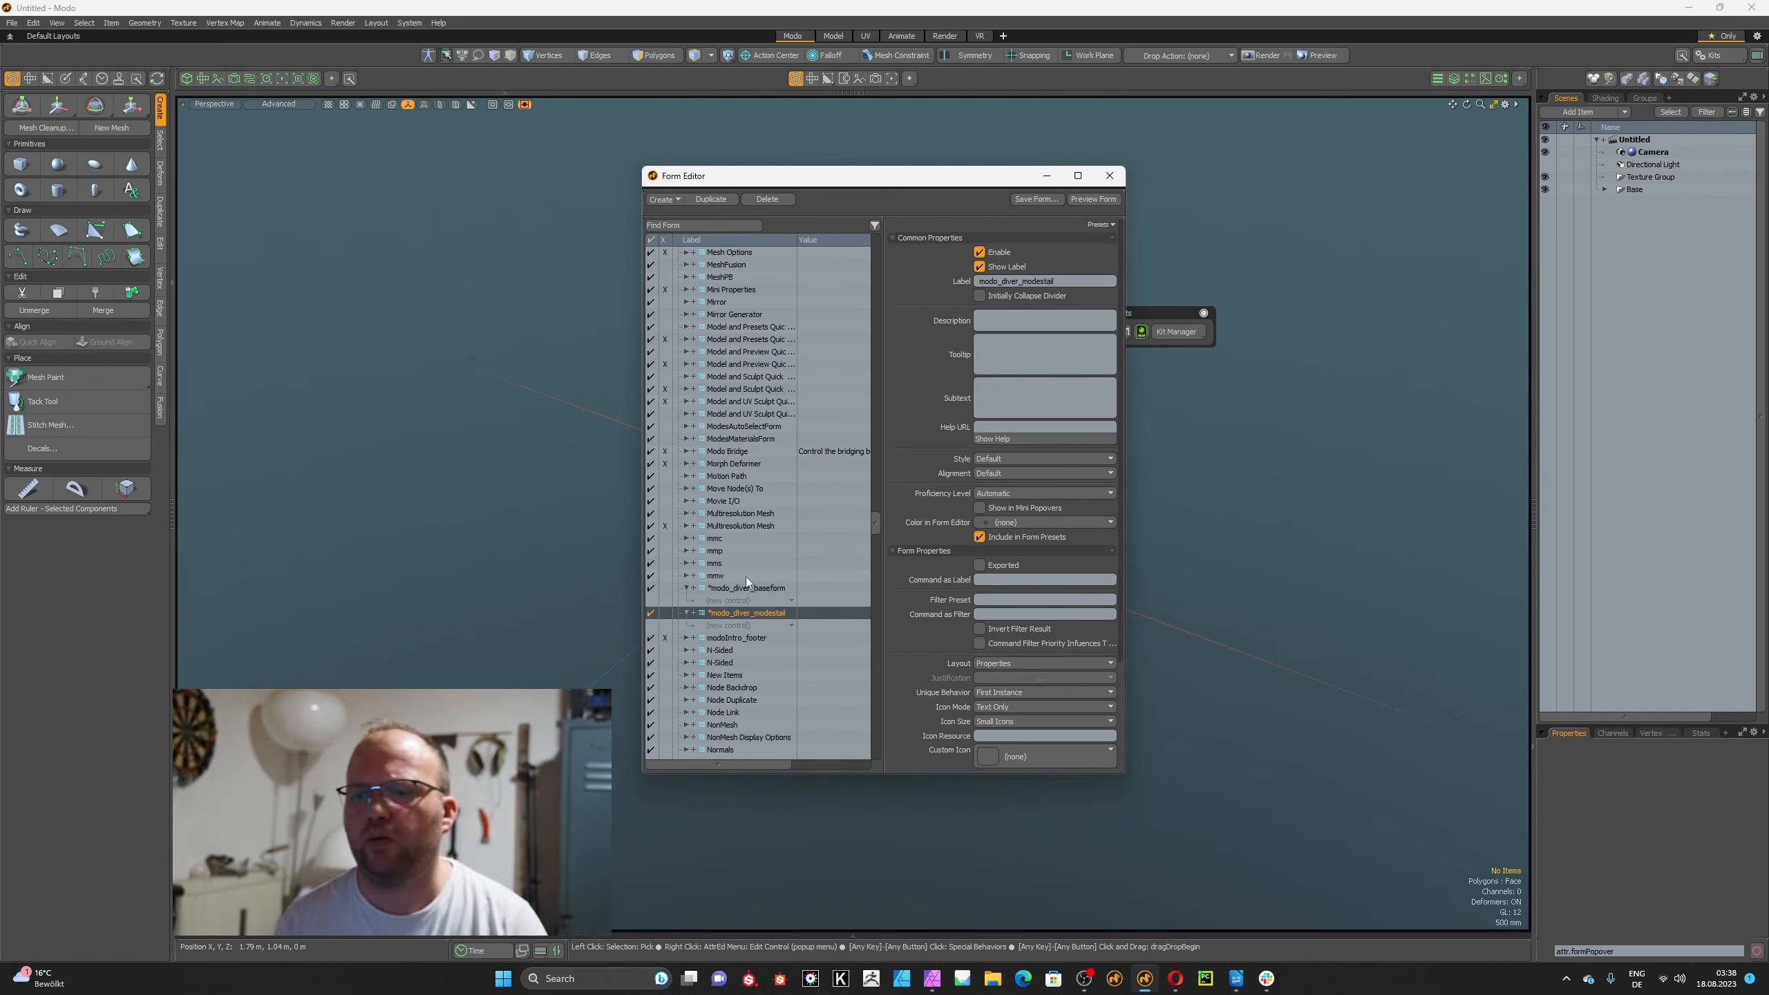
click(764, 590)
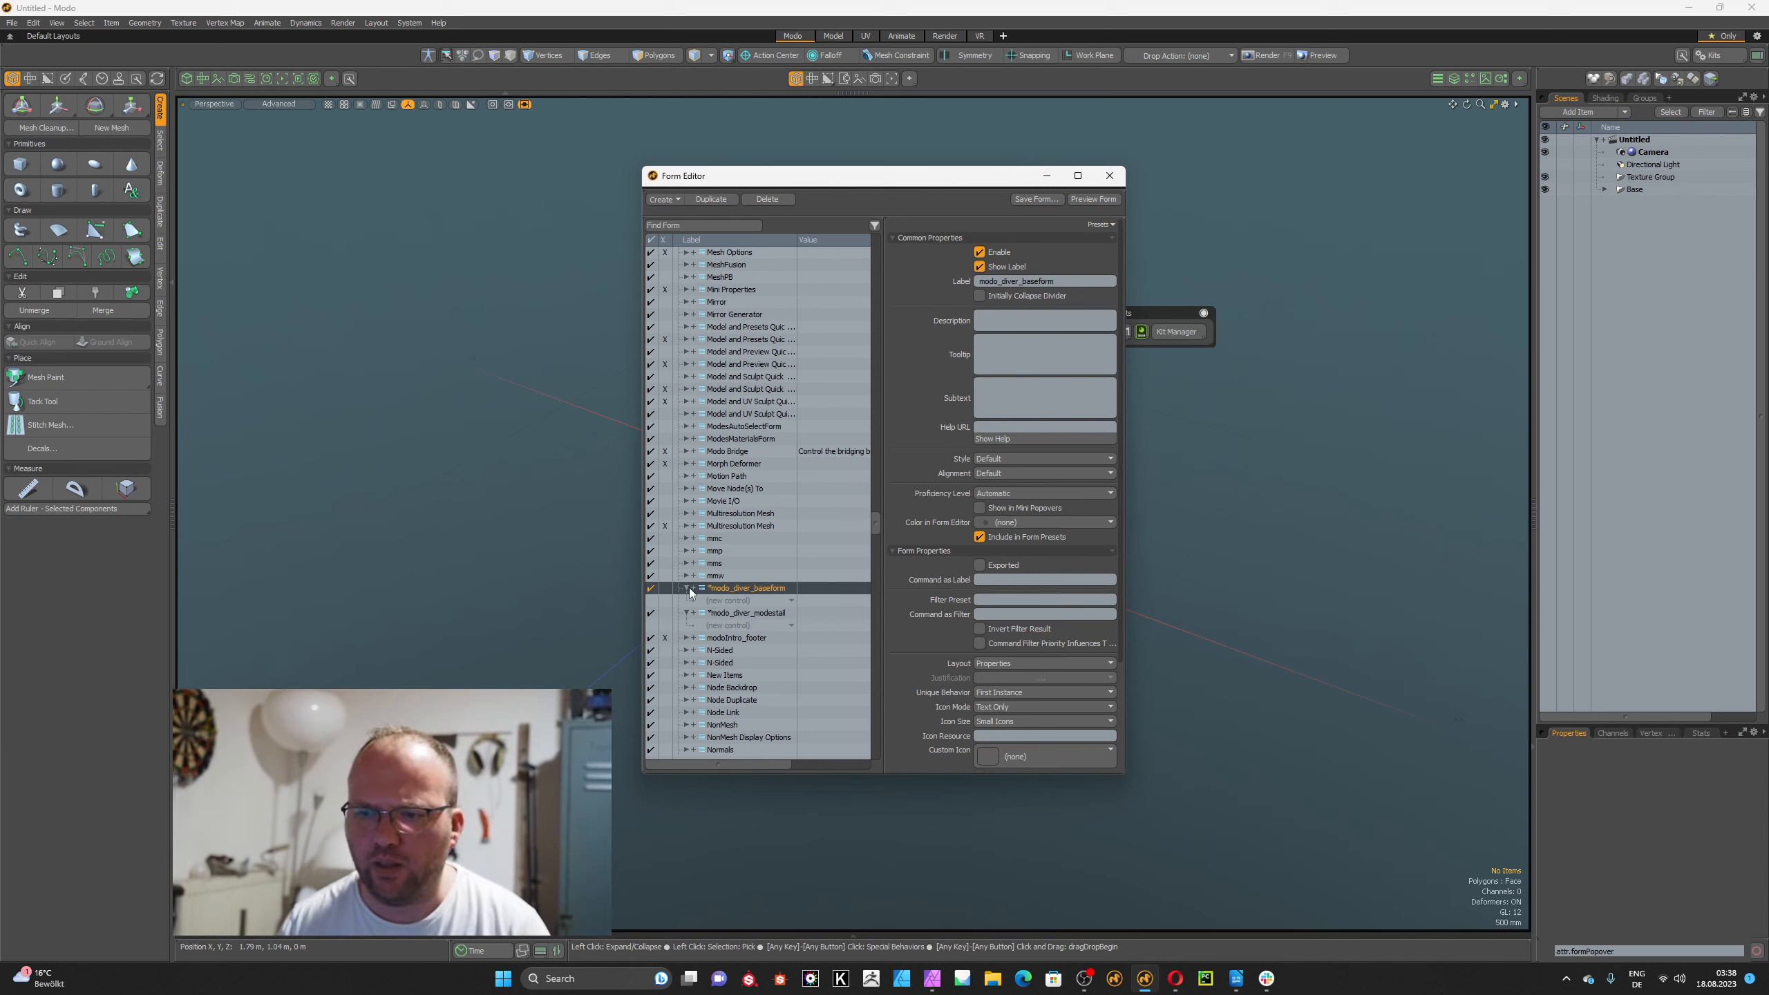
Reveal the internal hash of modo_diver_baseform and widen the Form Editor, moving the Kits popover out of its way.
click(694, 589)
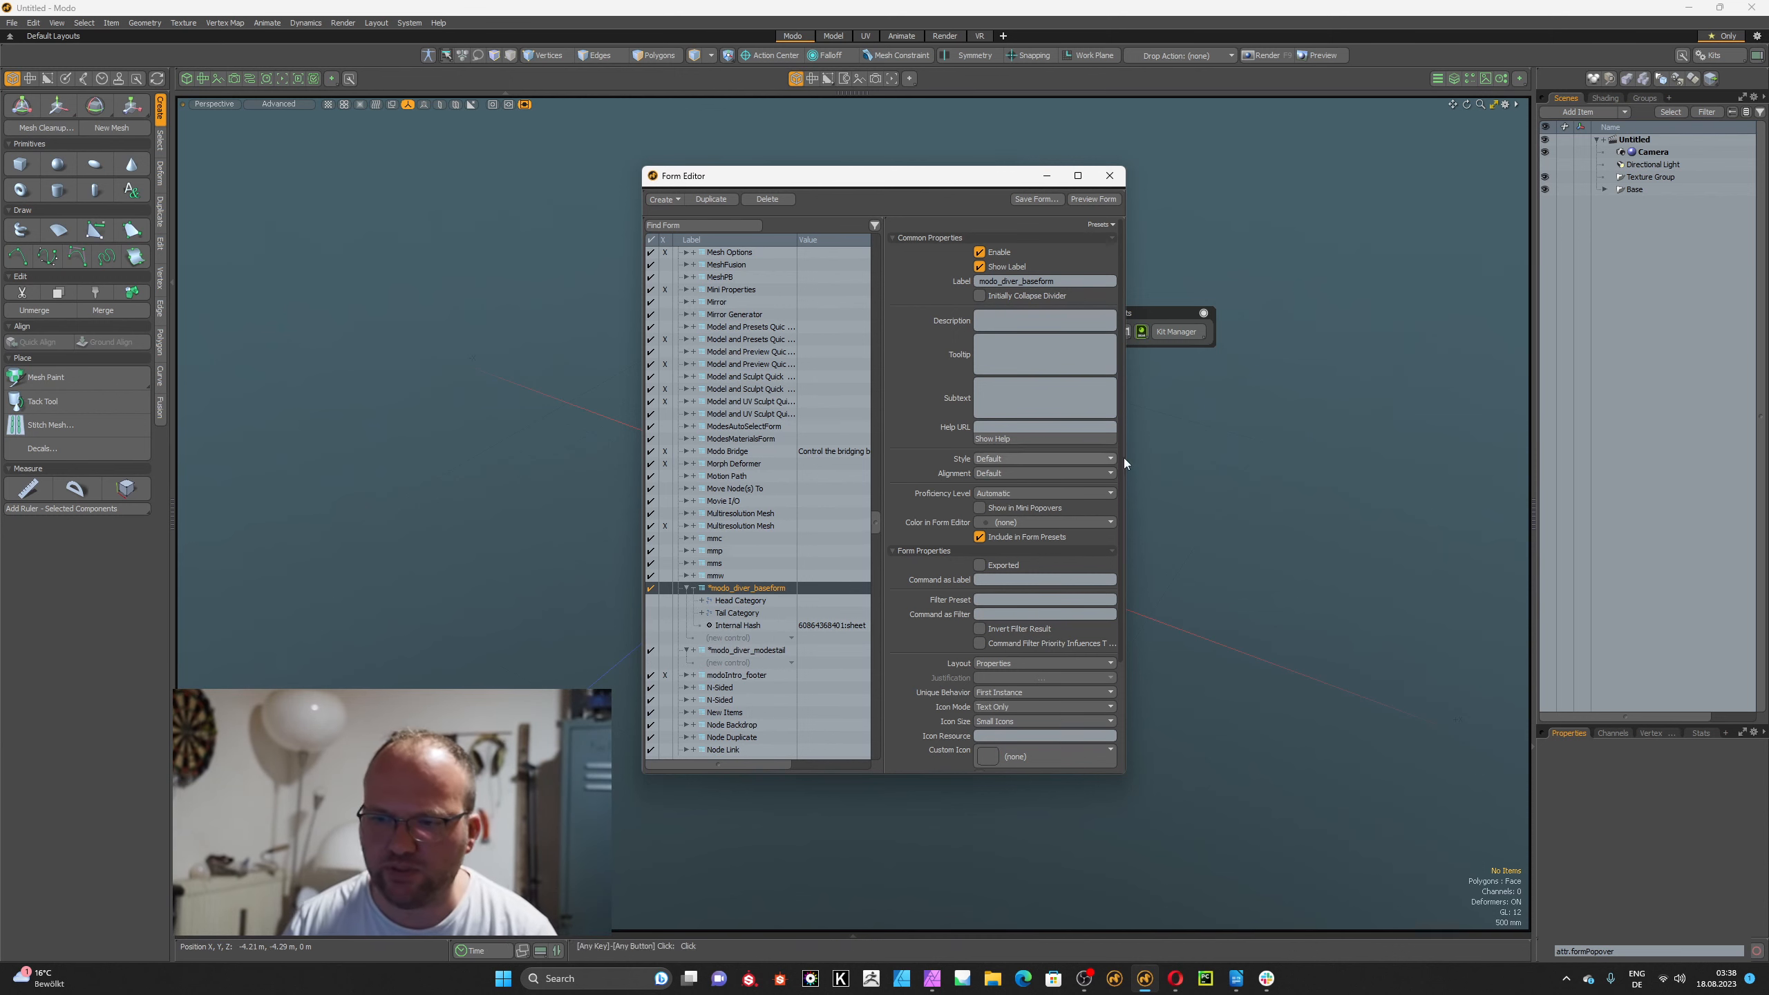
drag(1161, 313, 1451, 138)
drag(1128, 285, 1305, 284)
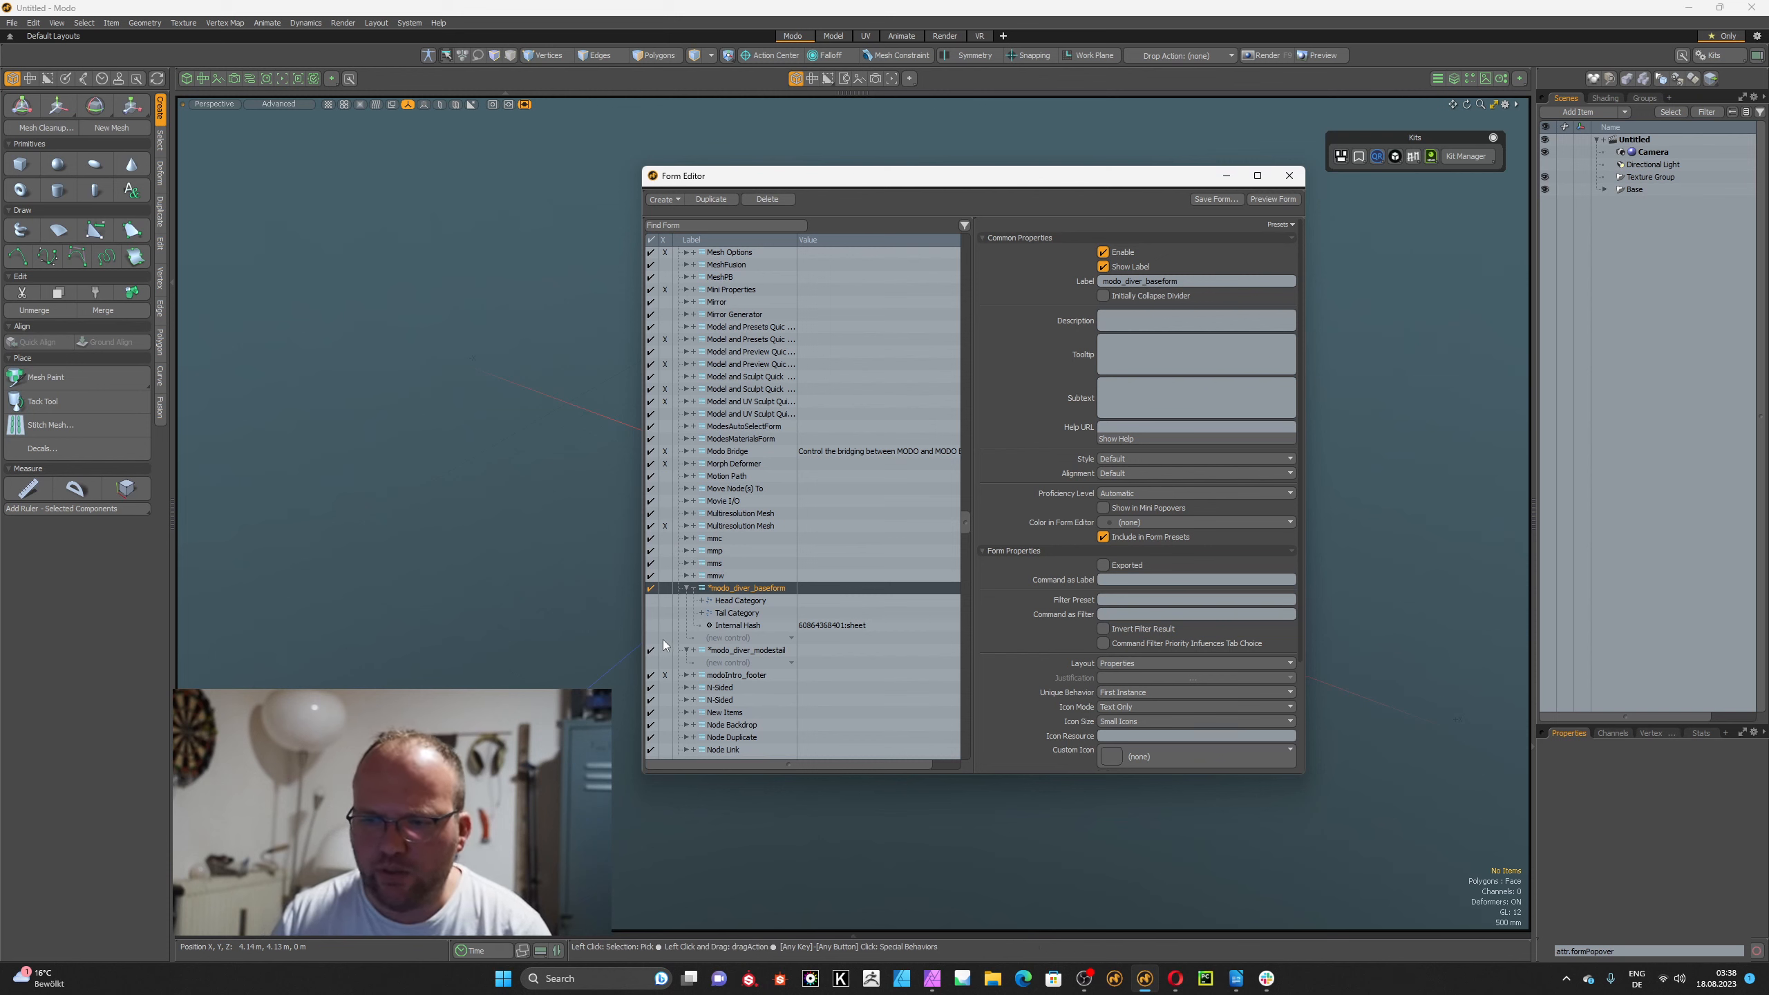
click(741, 638)
click(735, 650)
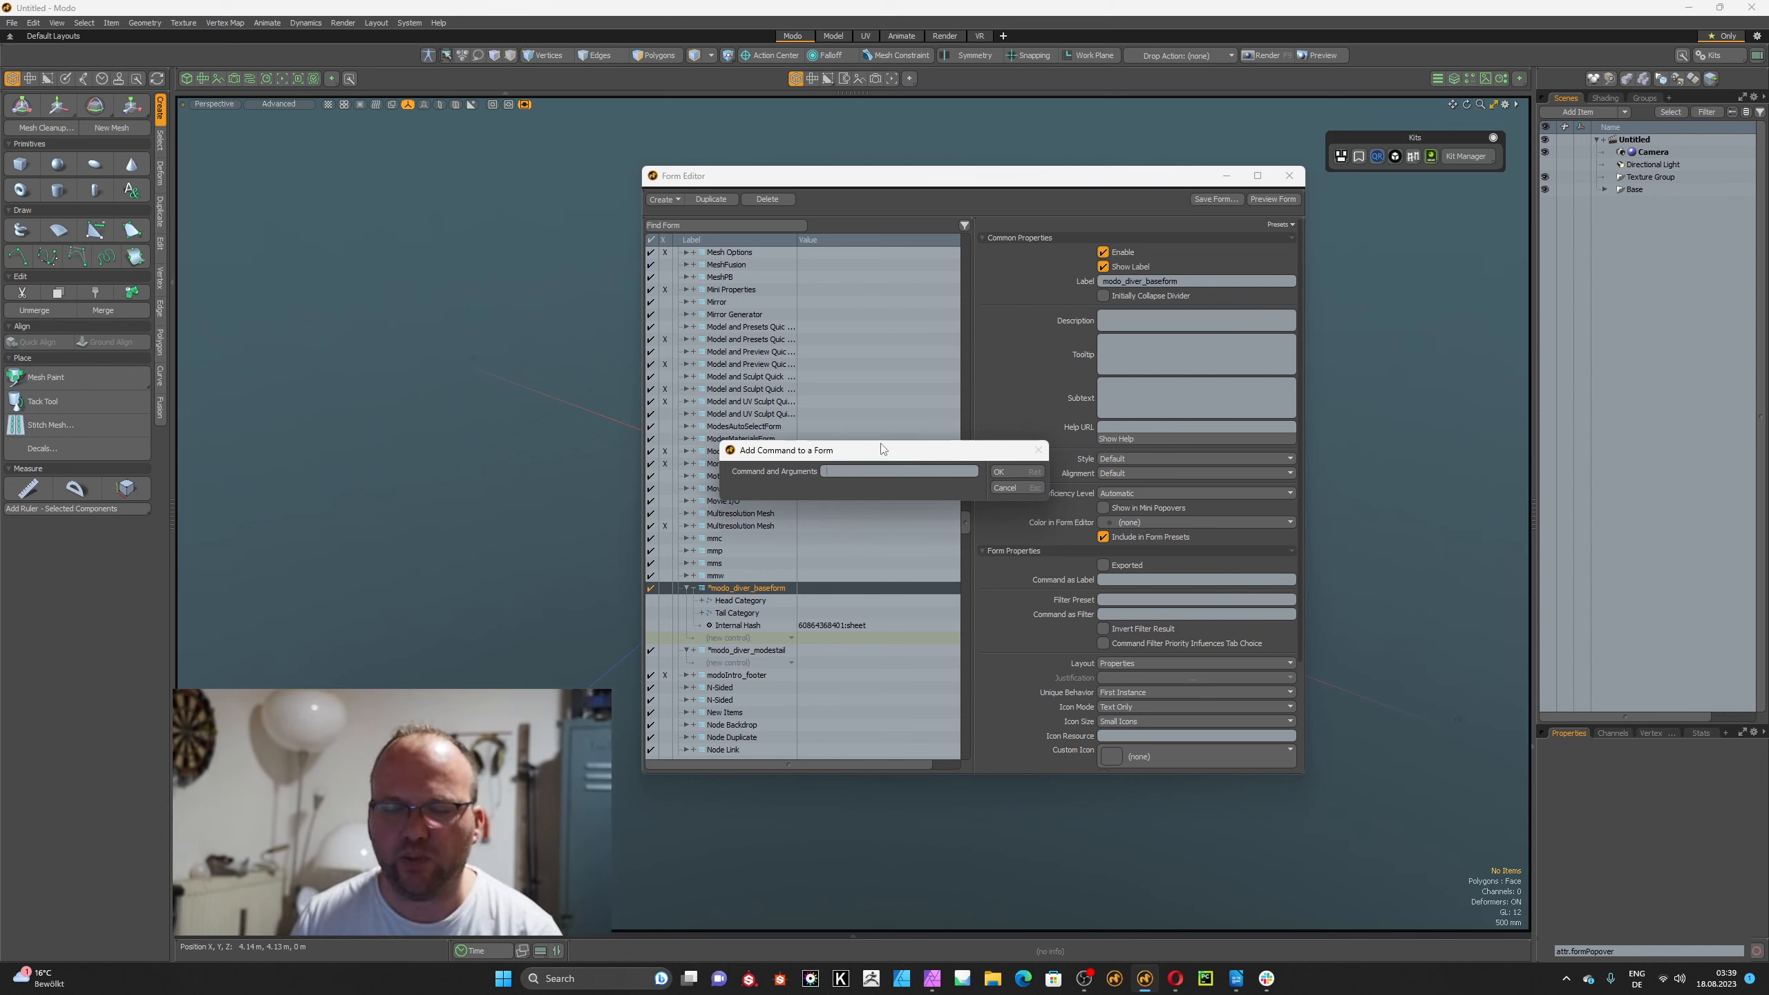
text(@)
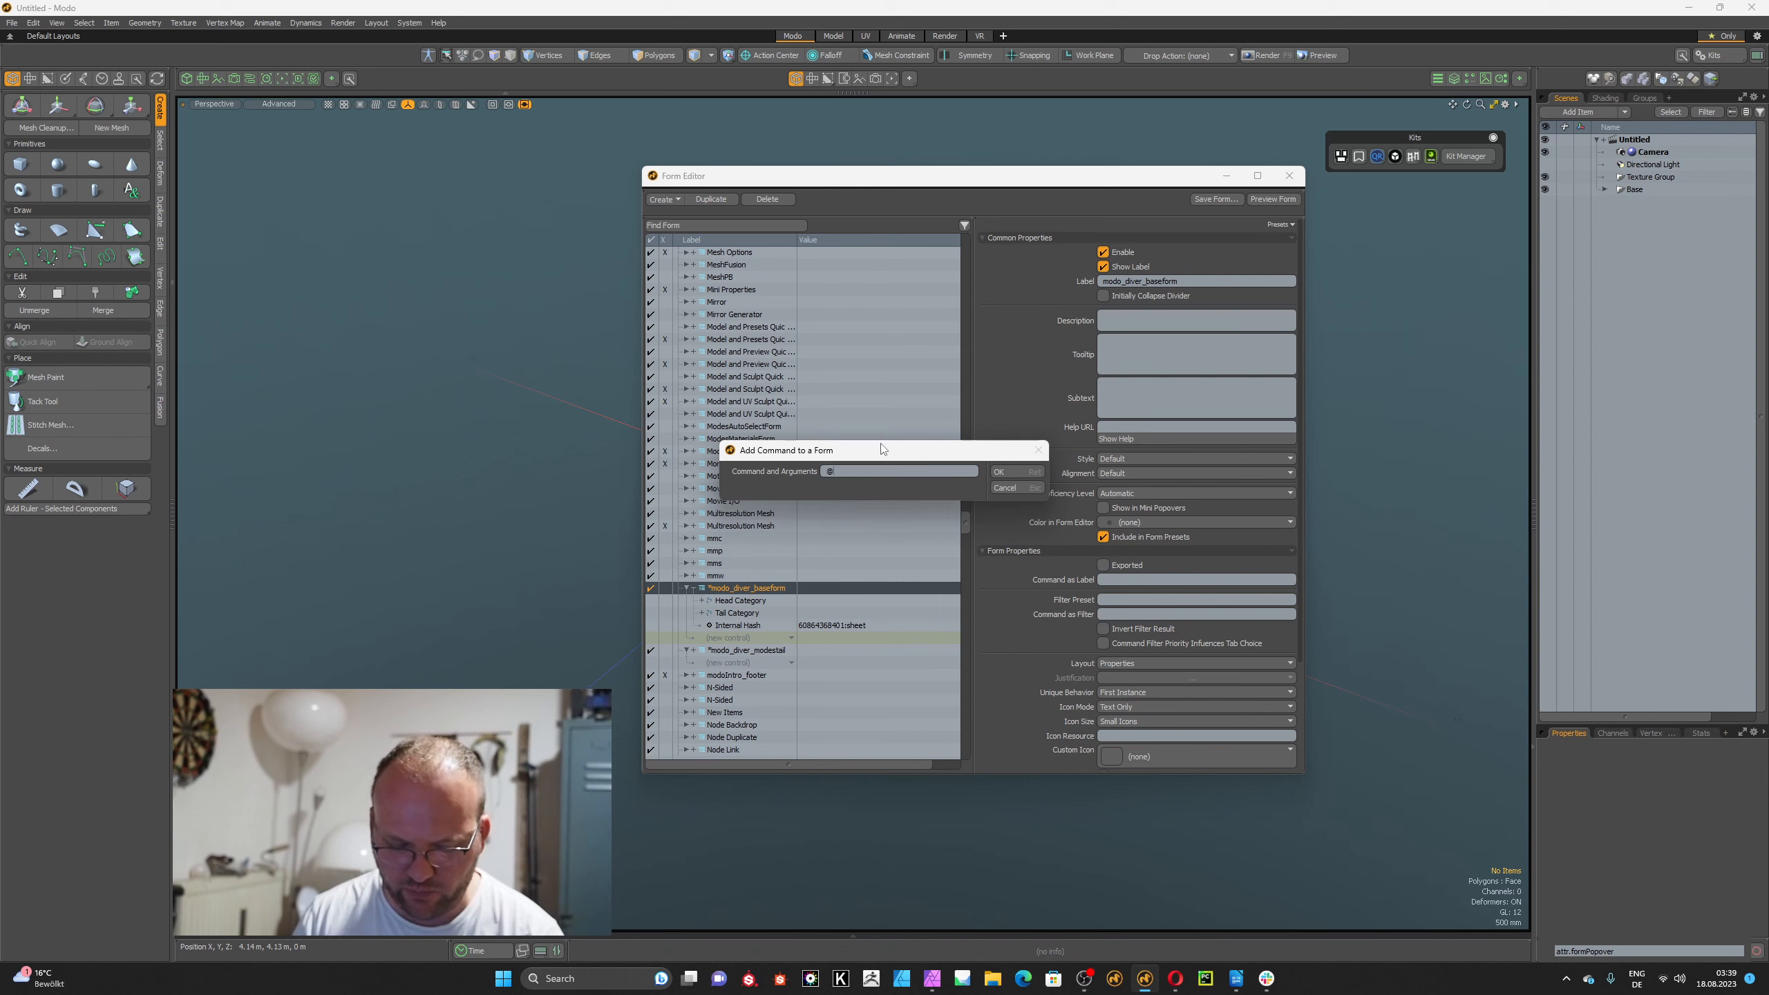
text(Fi)
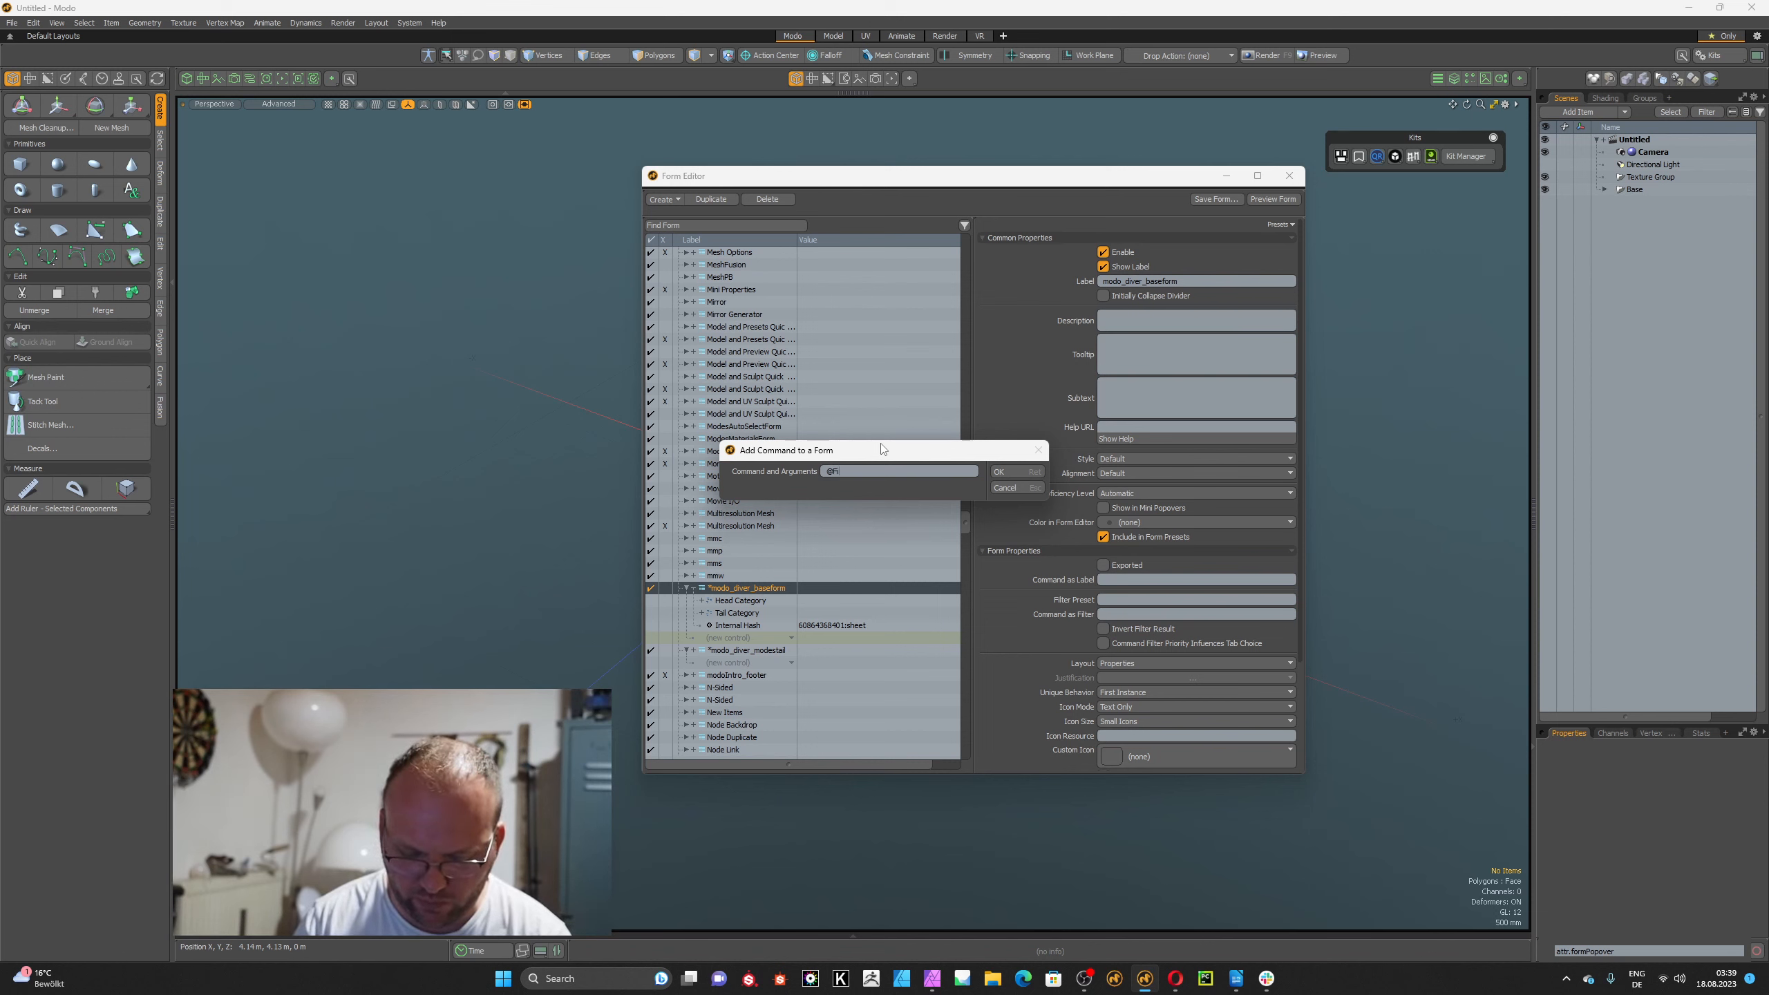
text(rstScript)
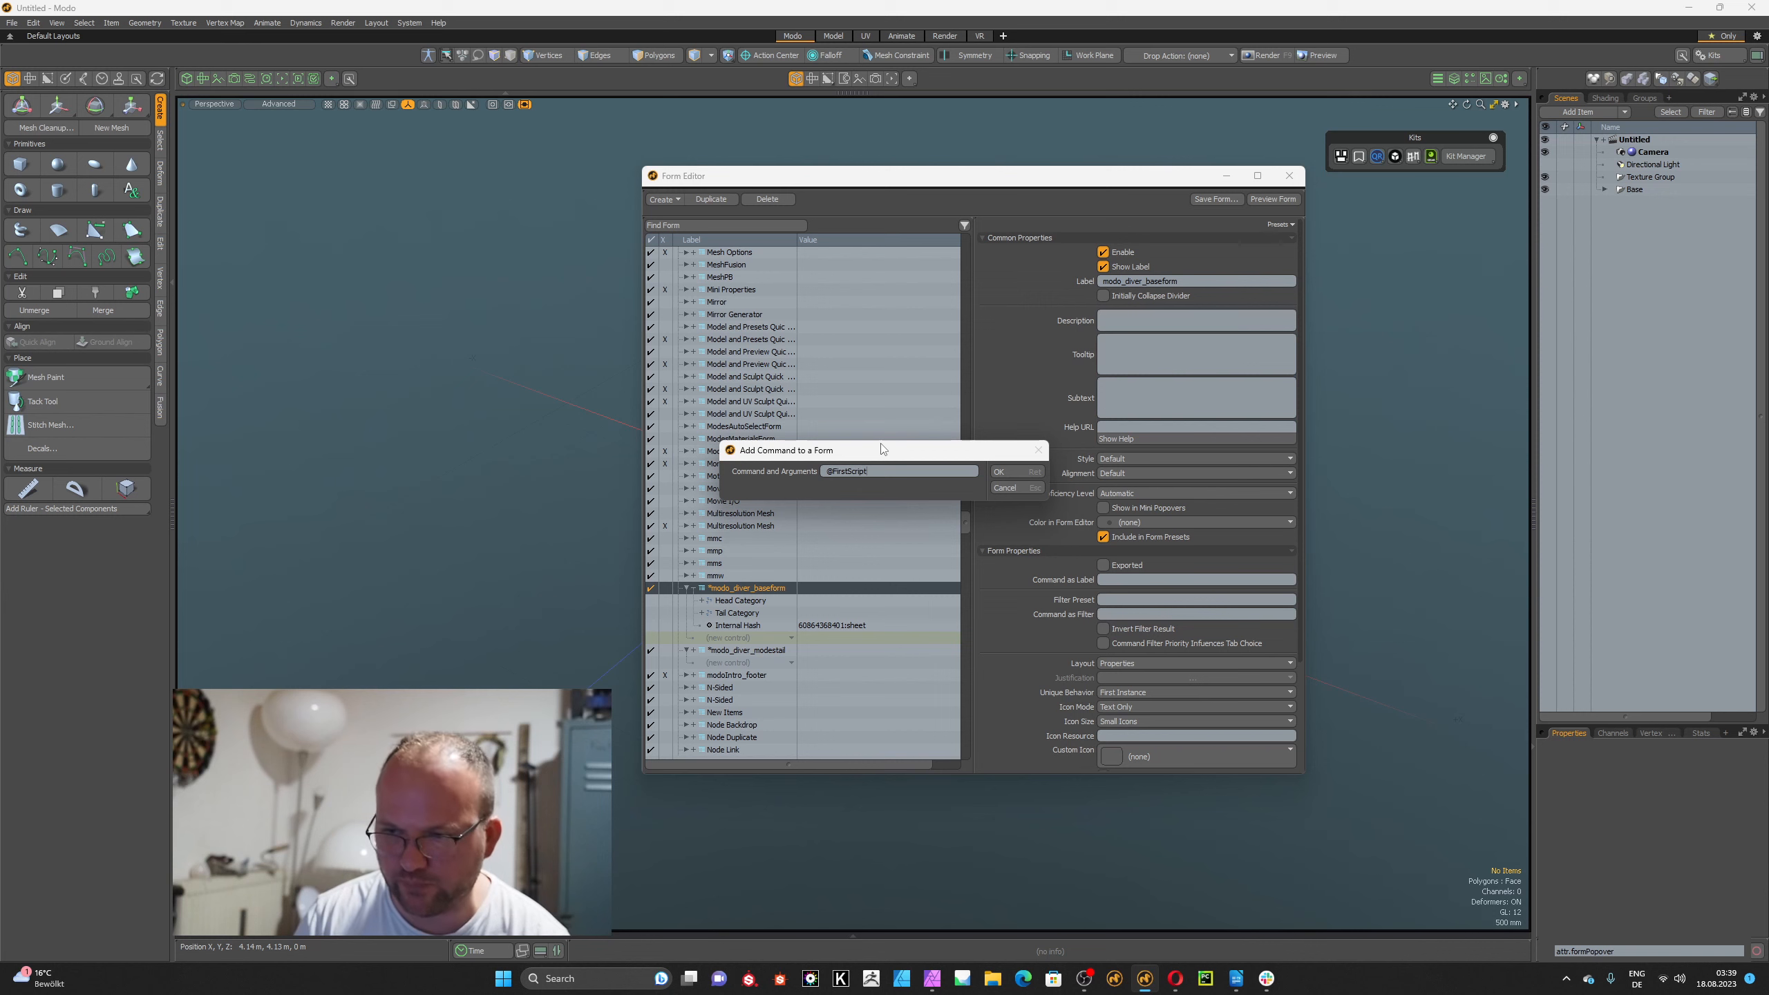
key(Return)
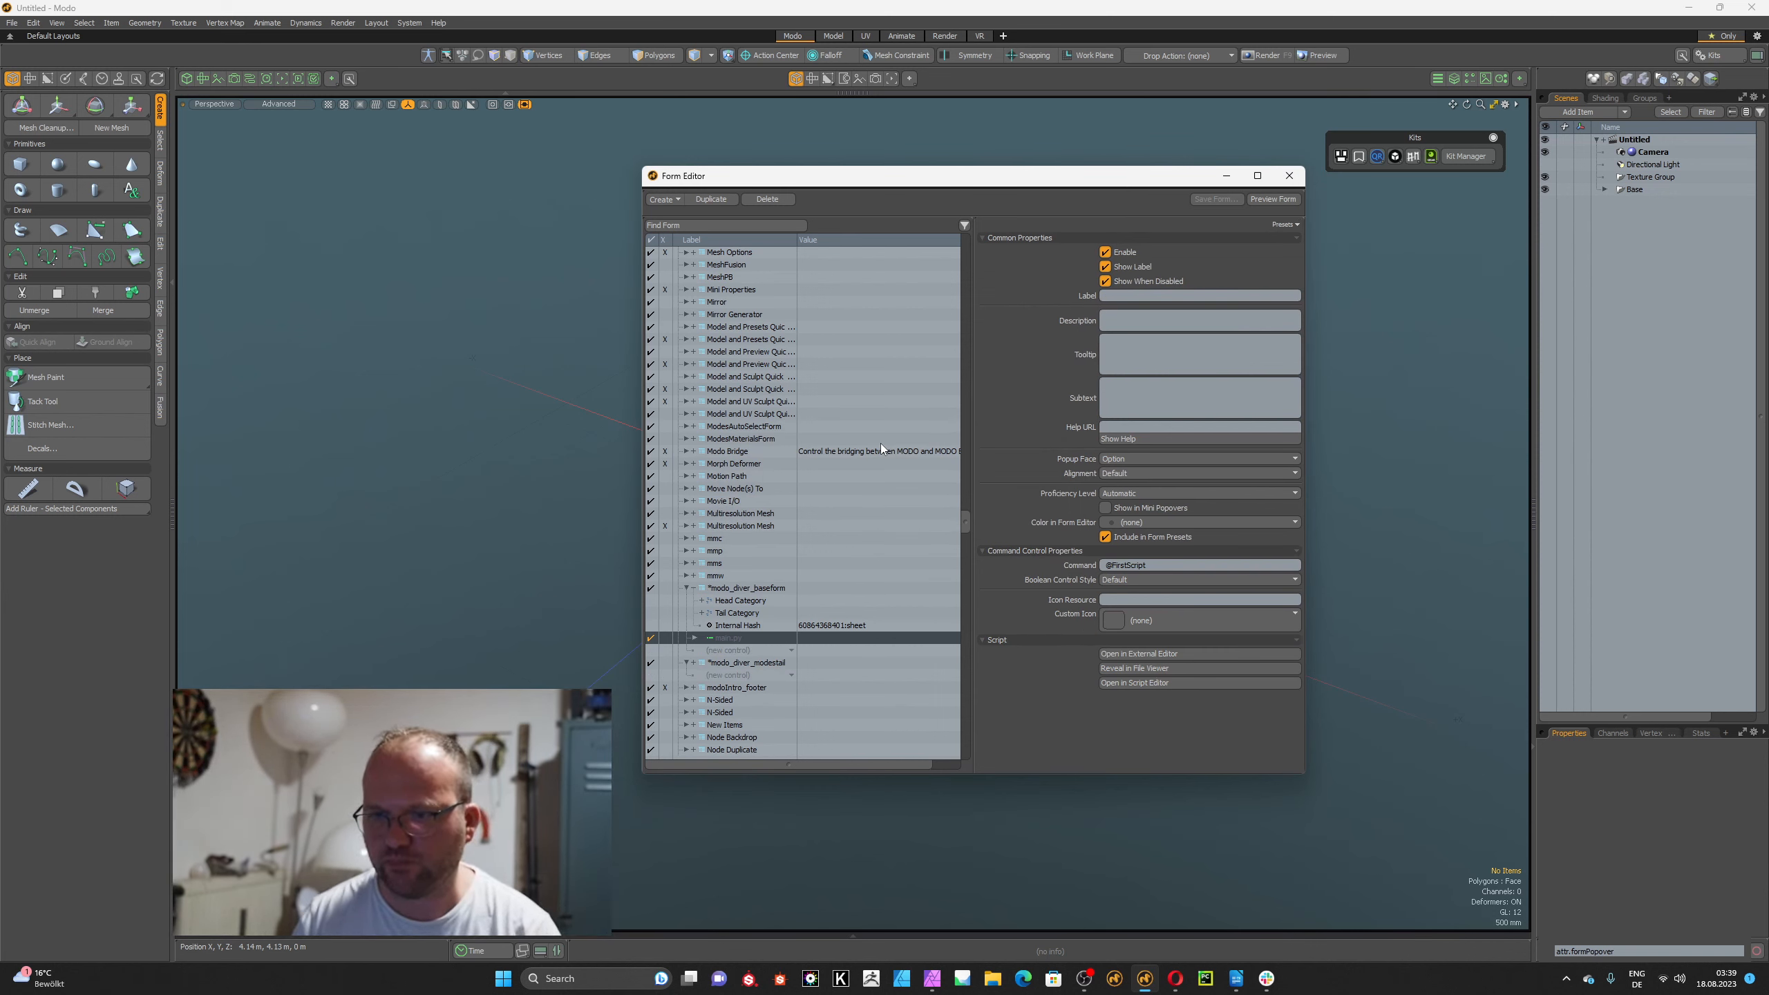
Preview the modo_diver_baseform form and keep its preview open as a floating popover beside the Form Editor.
click(741, 588)
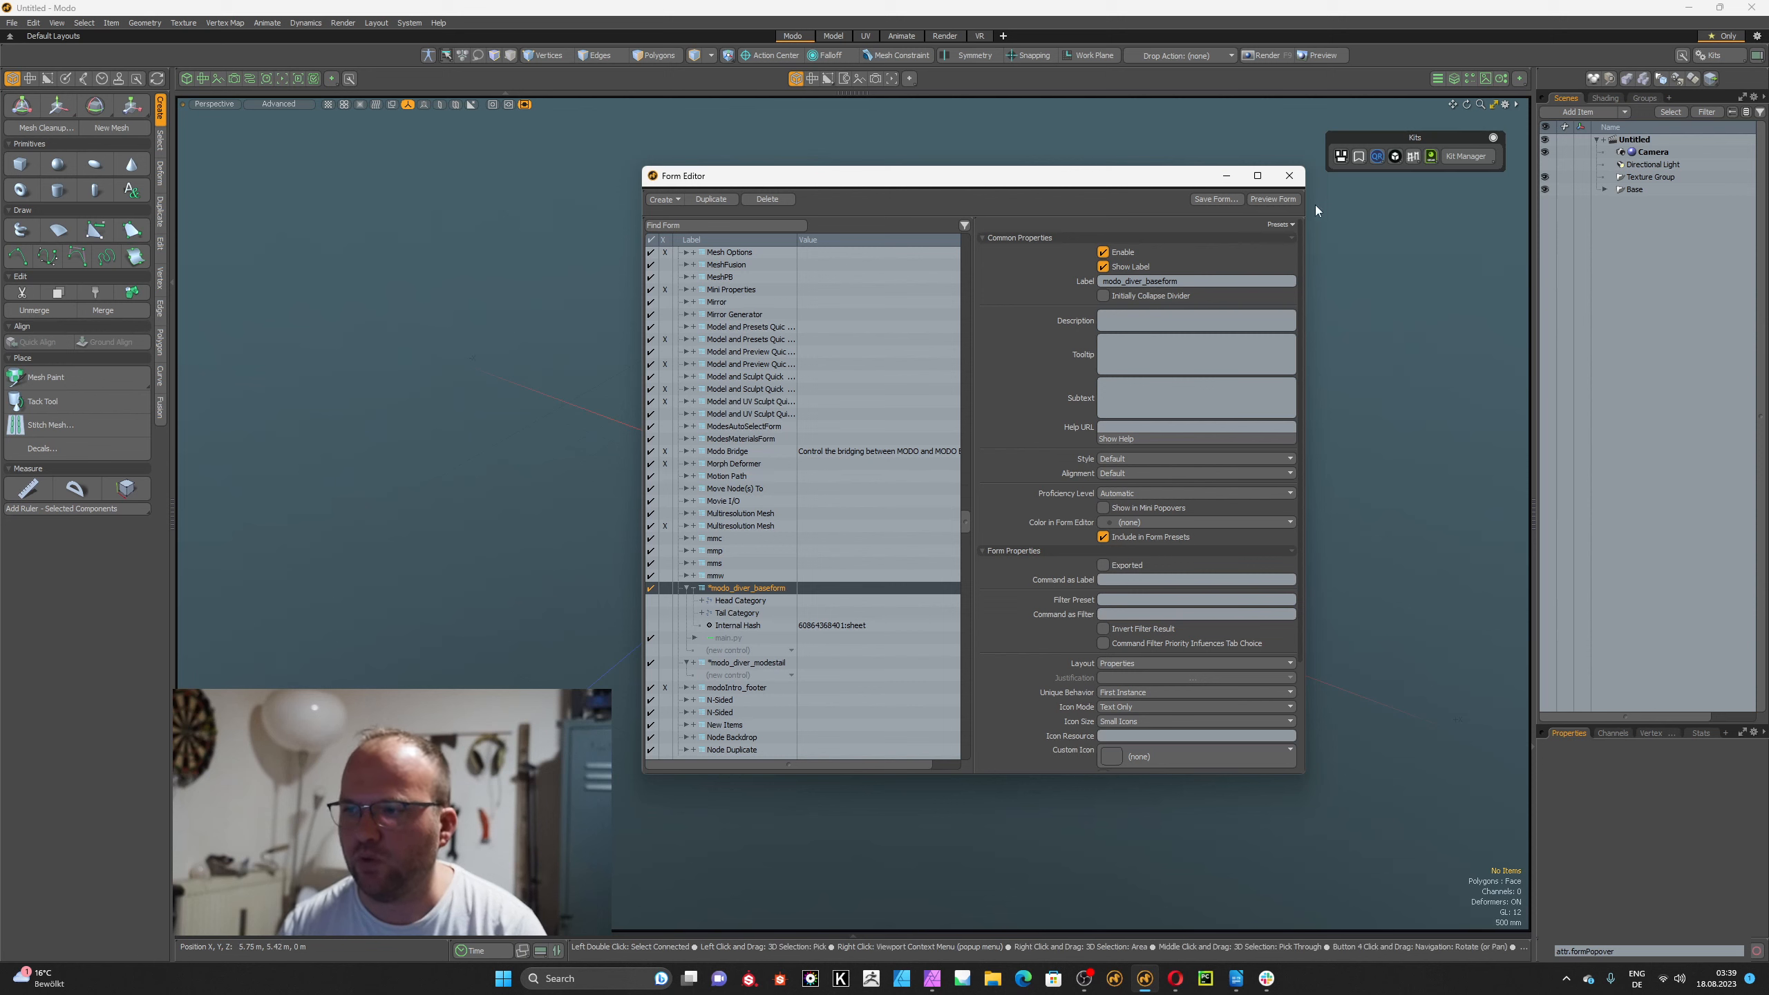
click(1289, 201)
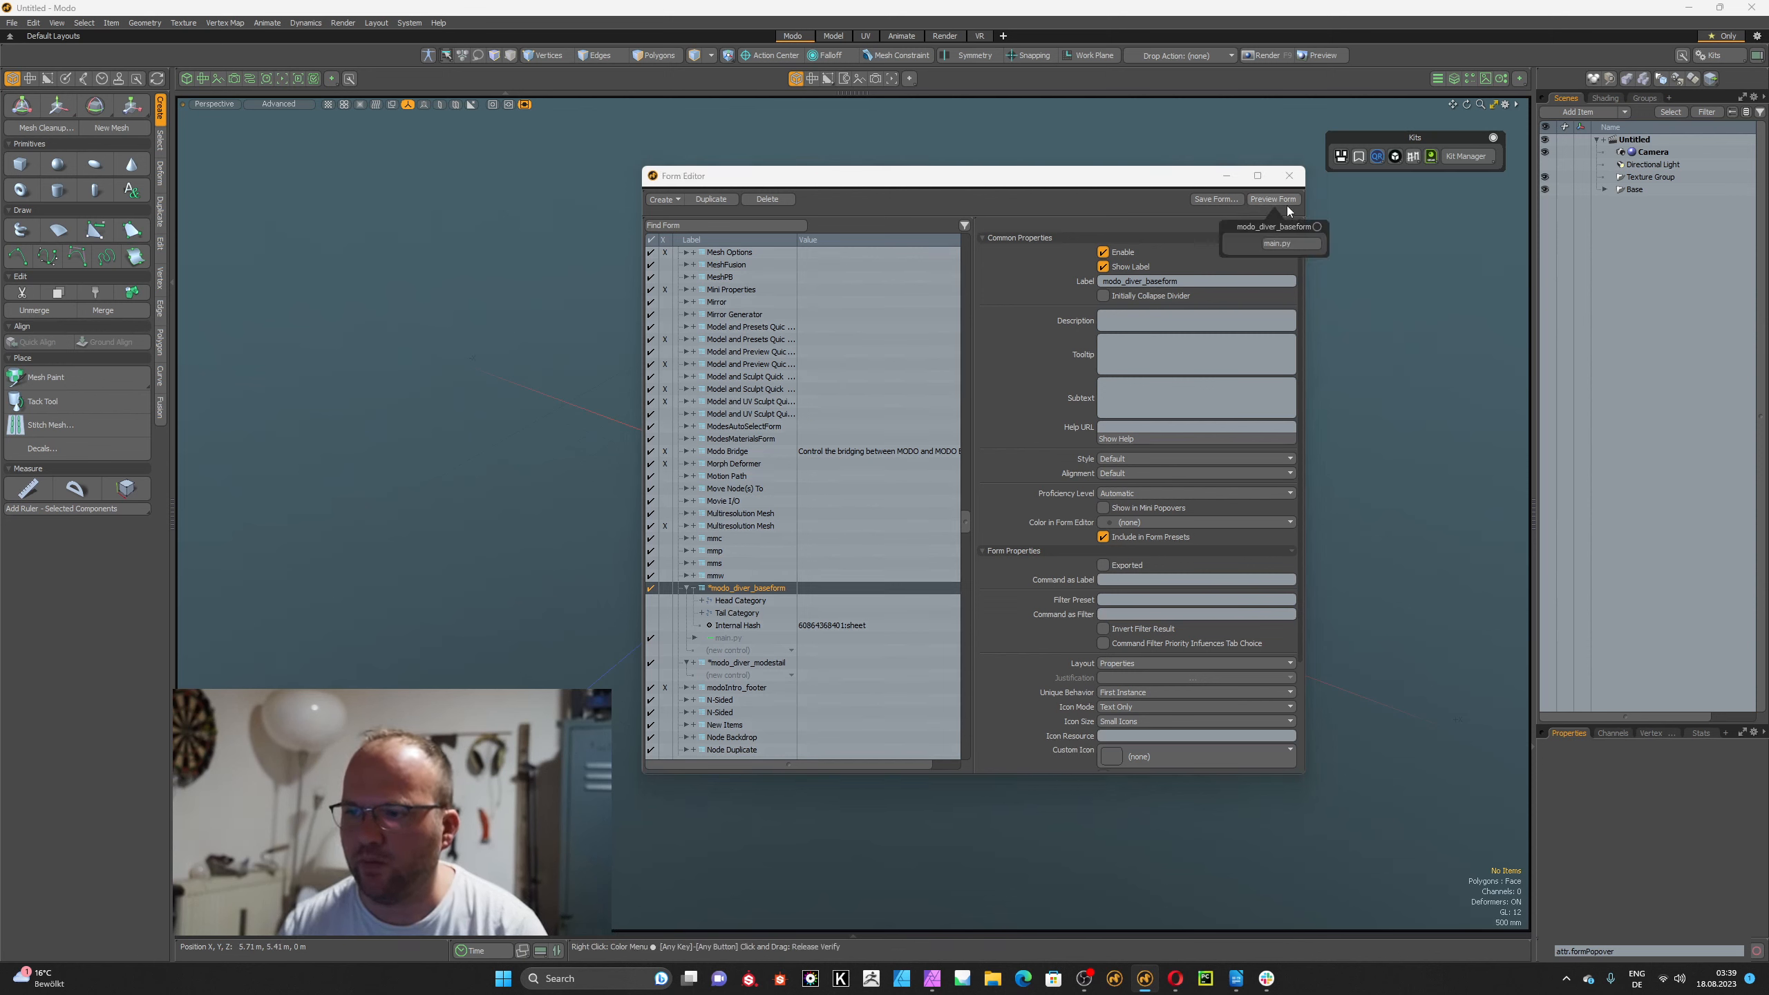
click(1317, 226)
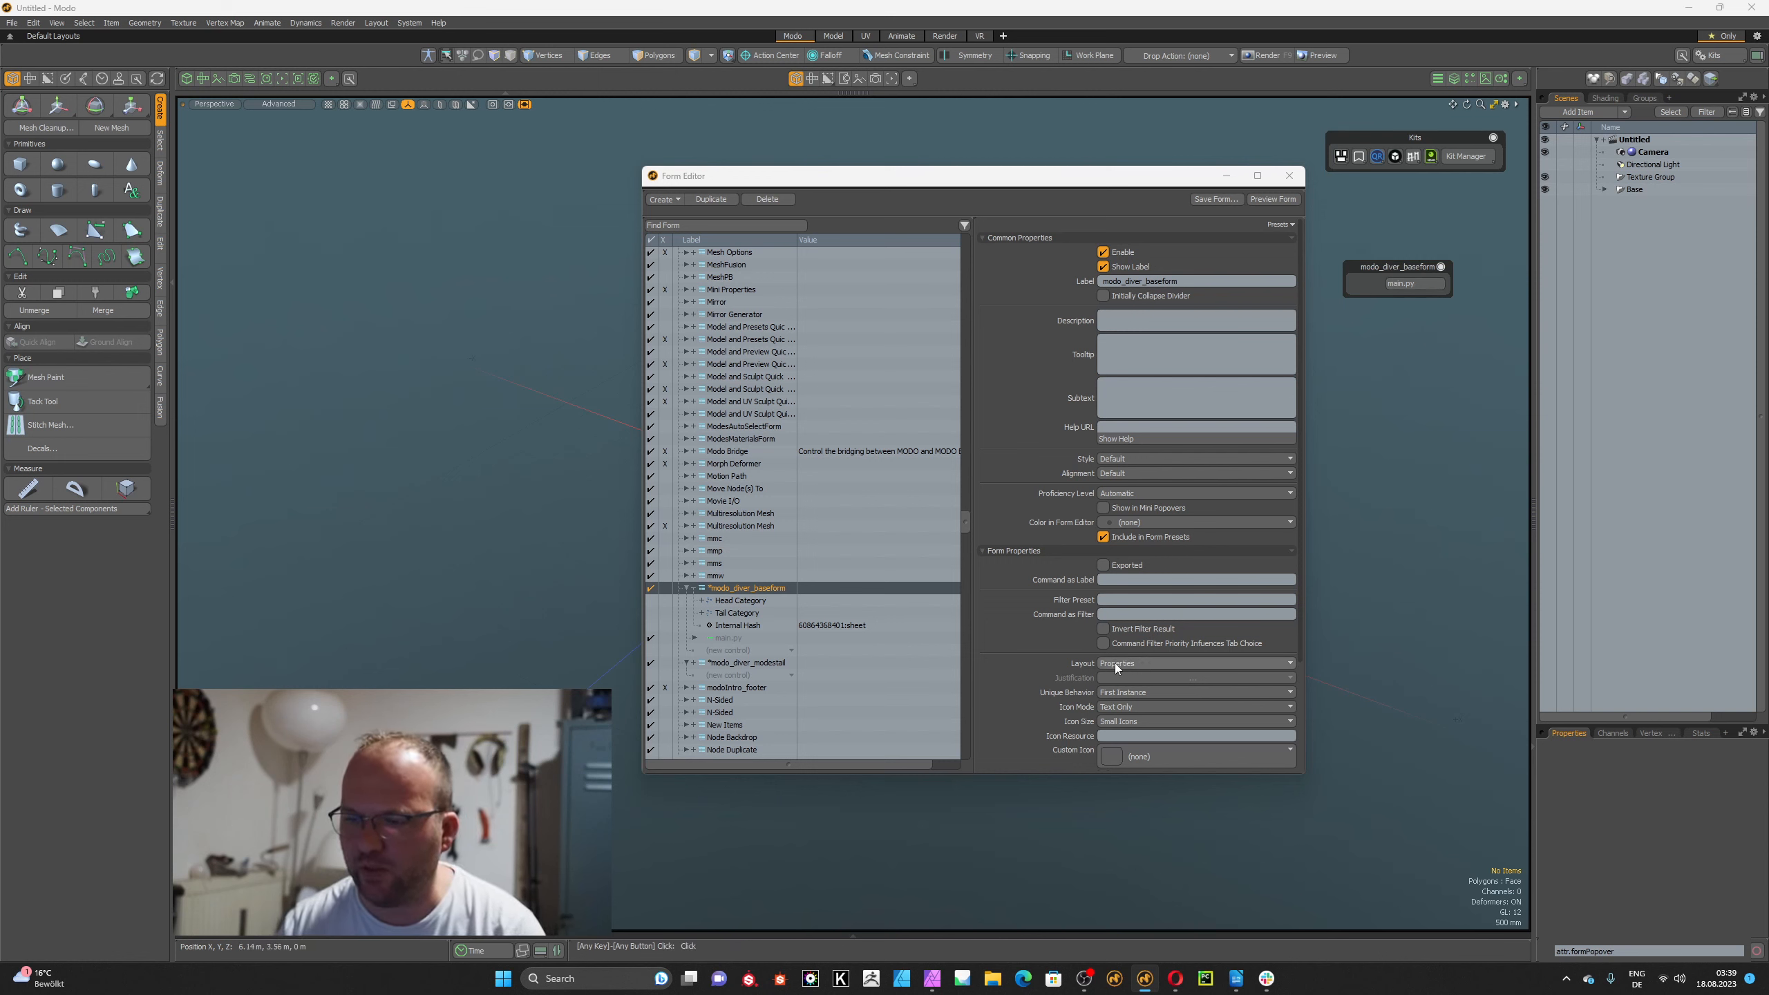
Set the modo_diver_baseform layout to Toolbar (Vertical) and its icon mode to Text and Icons, enlarging the preview popover to check them.
click(1153, 662)
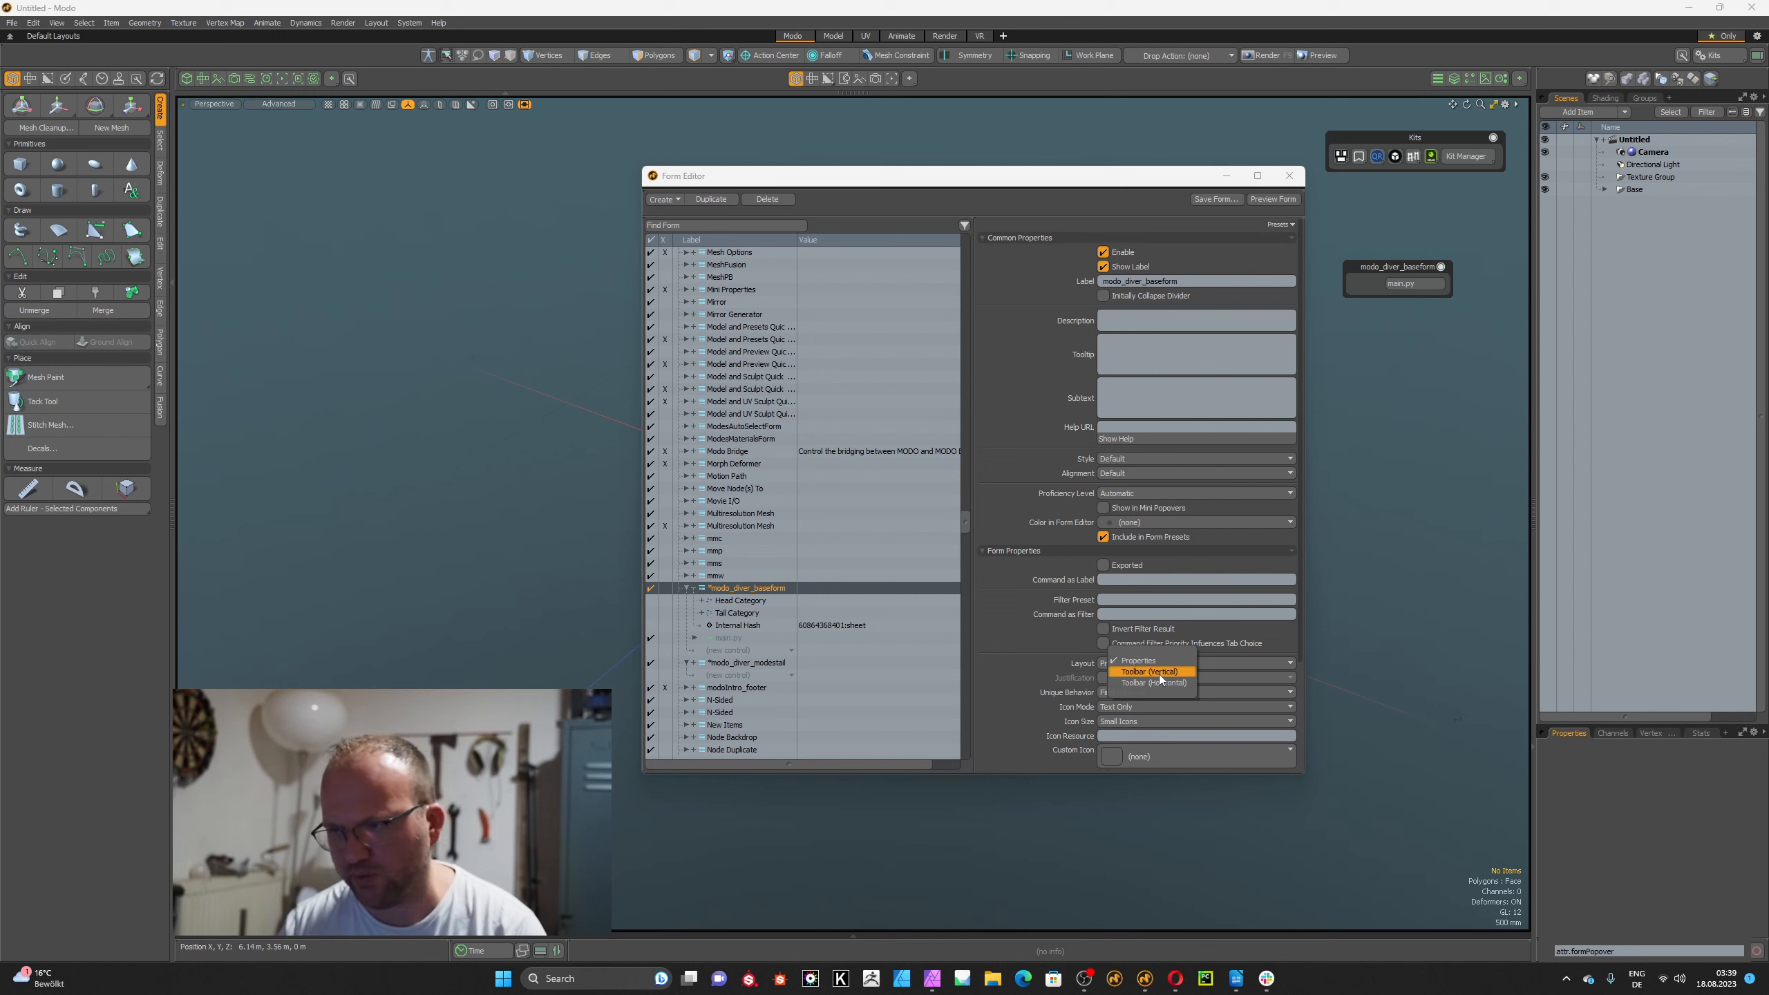
click(1158, 674)
drag(1414, 284, 1485, 283)
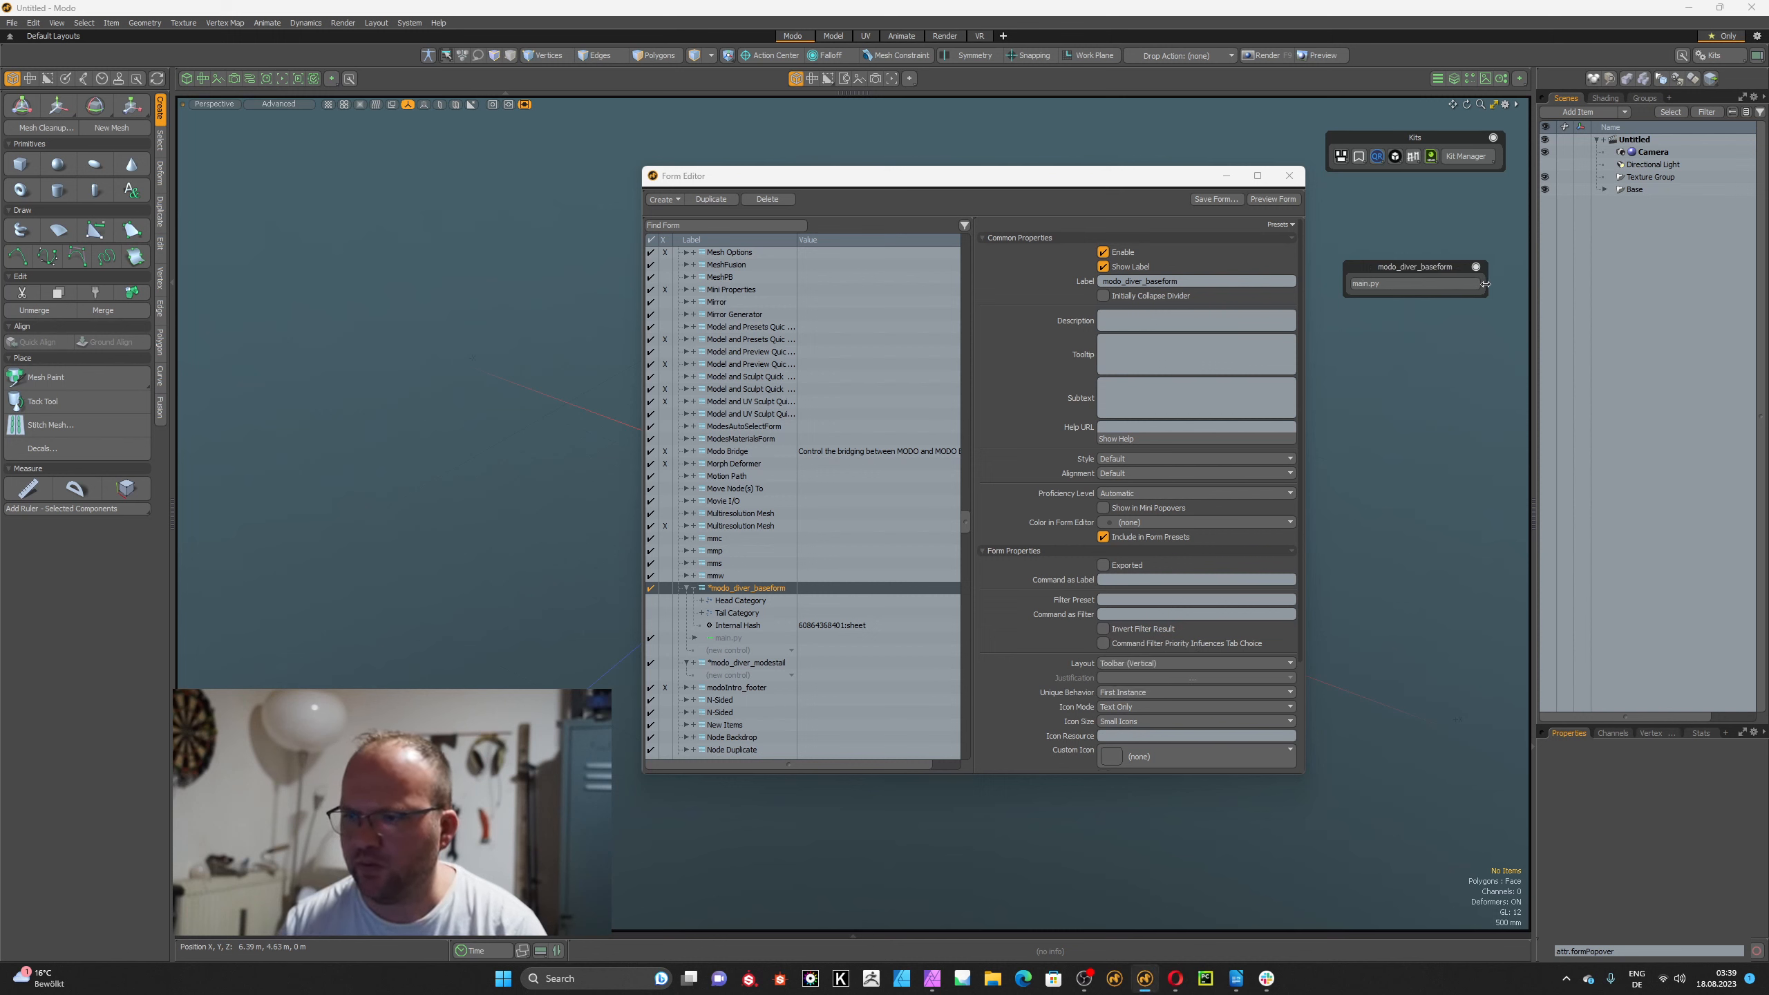
click(1143, 707)
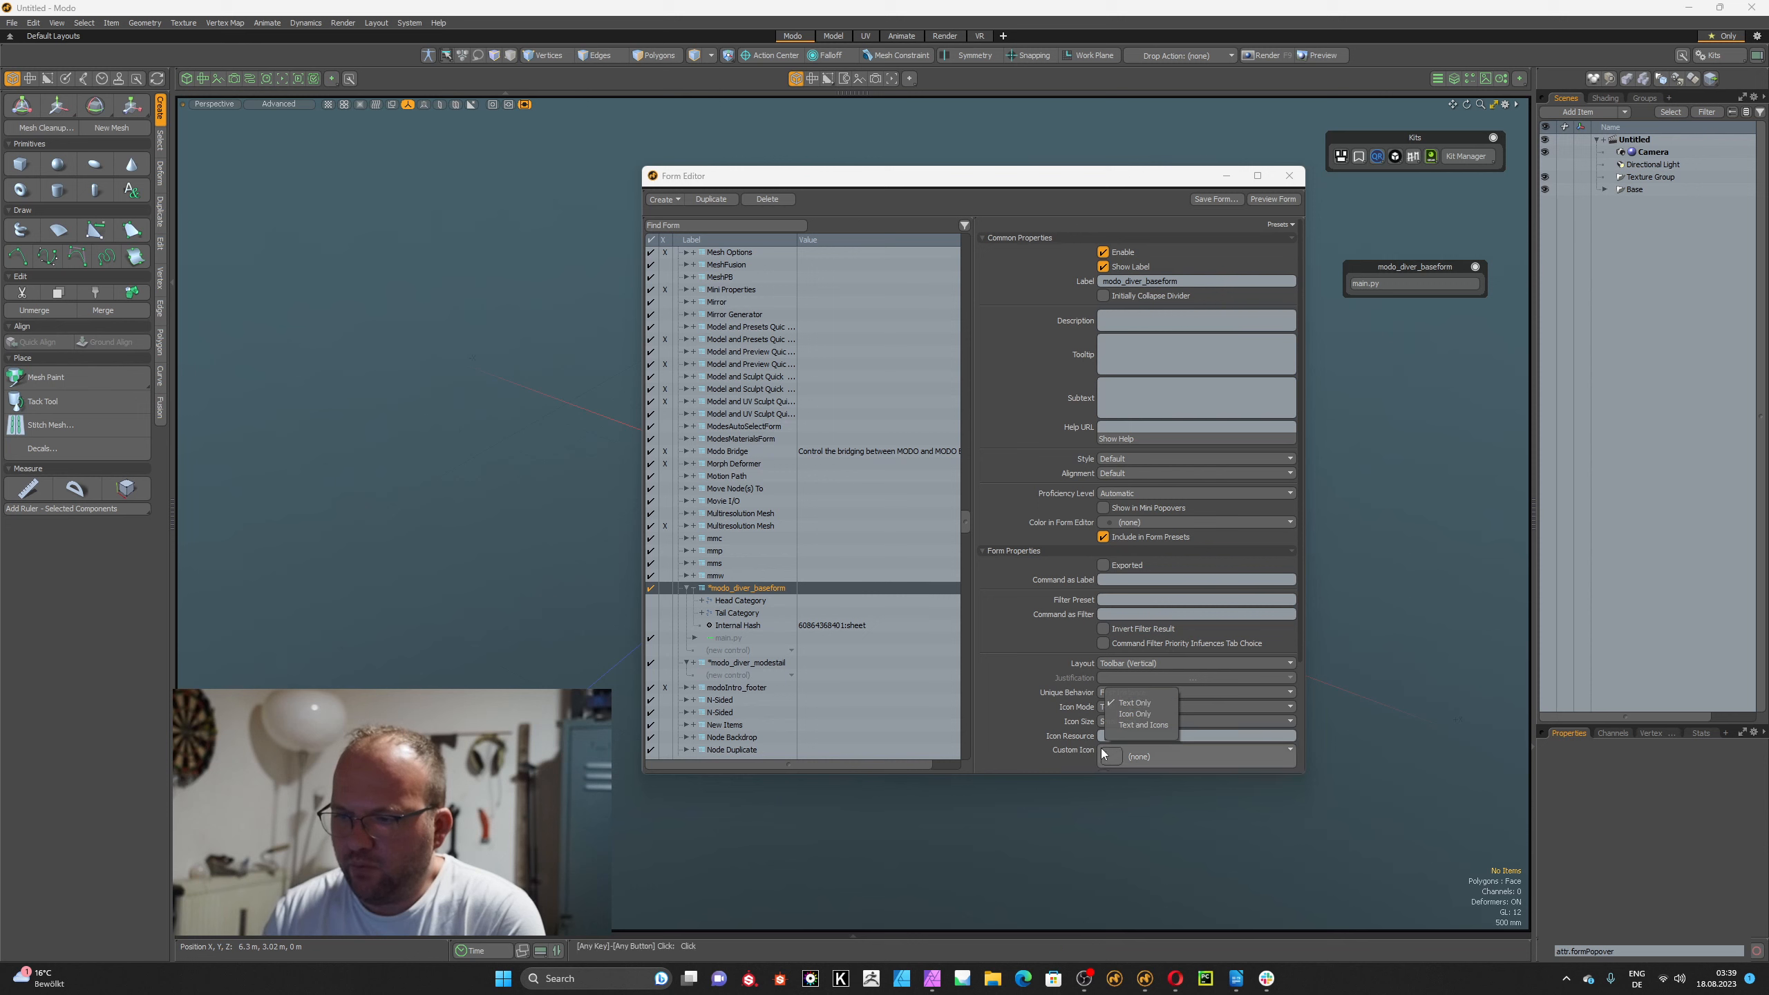
click(1147, 725)
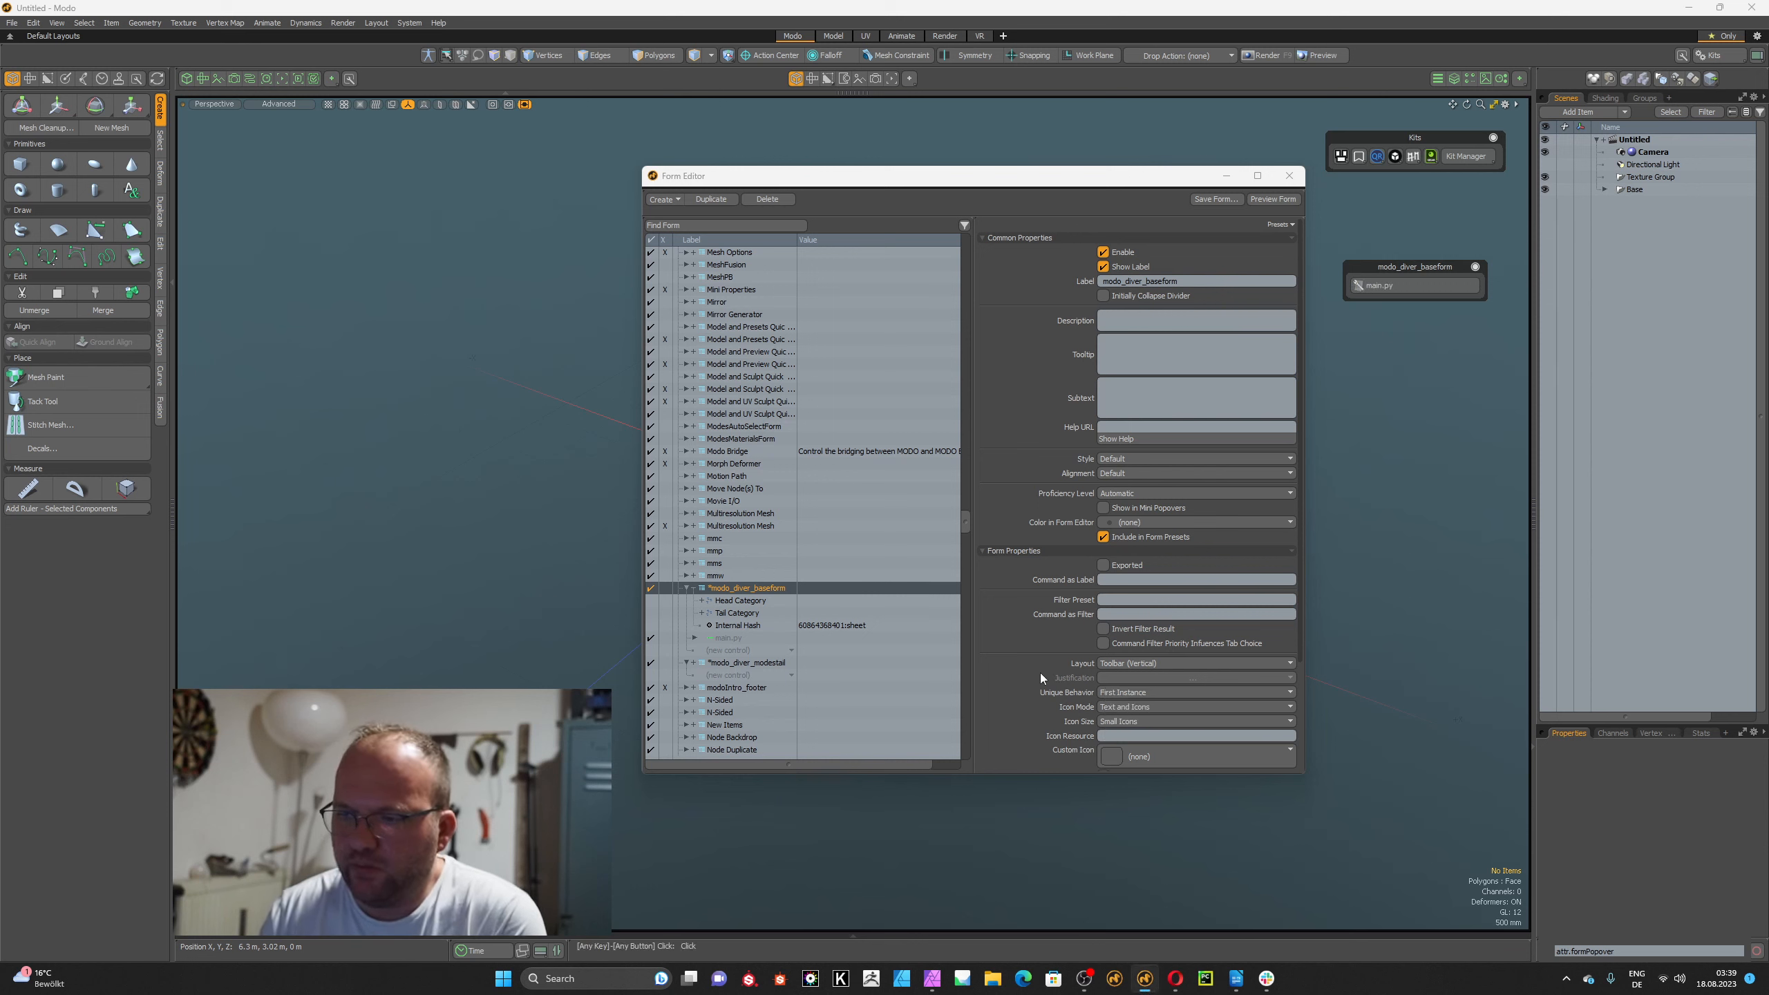
drag(1466, 300, 1467, 362)
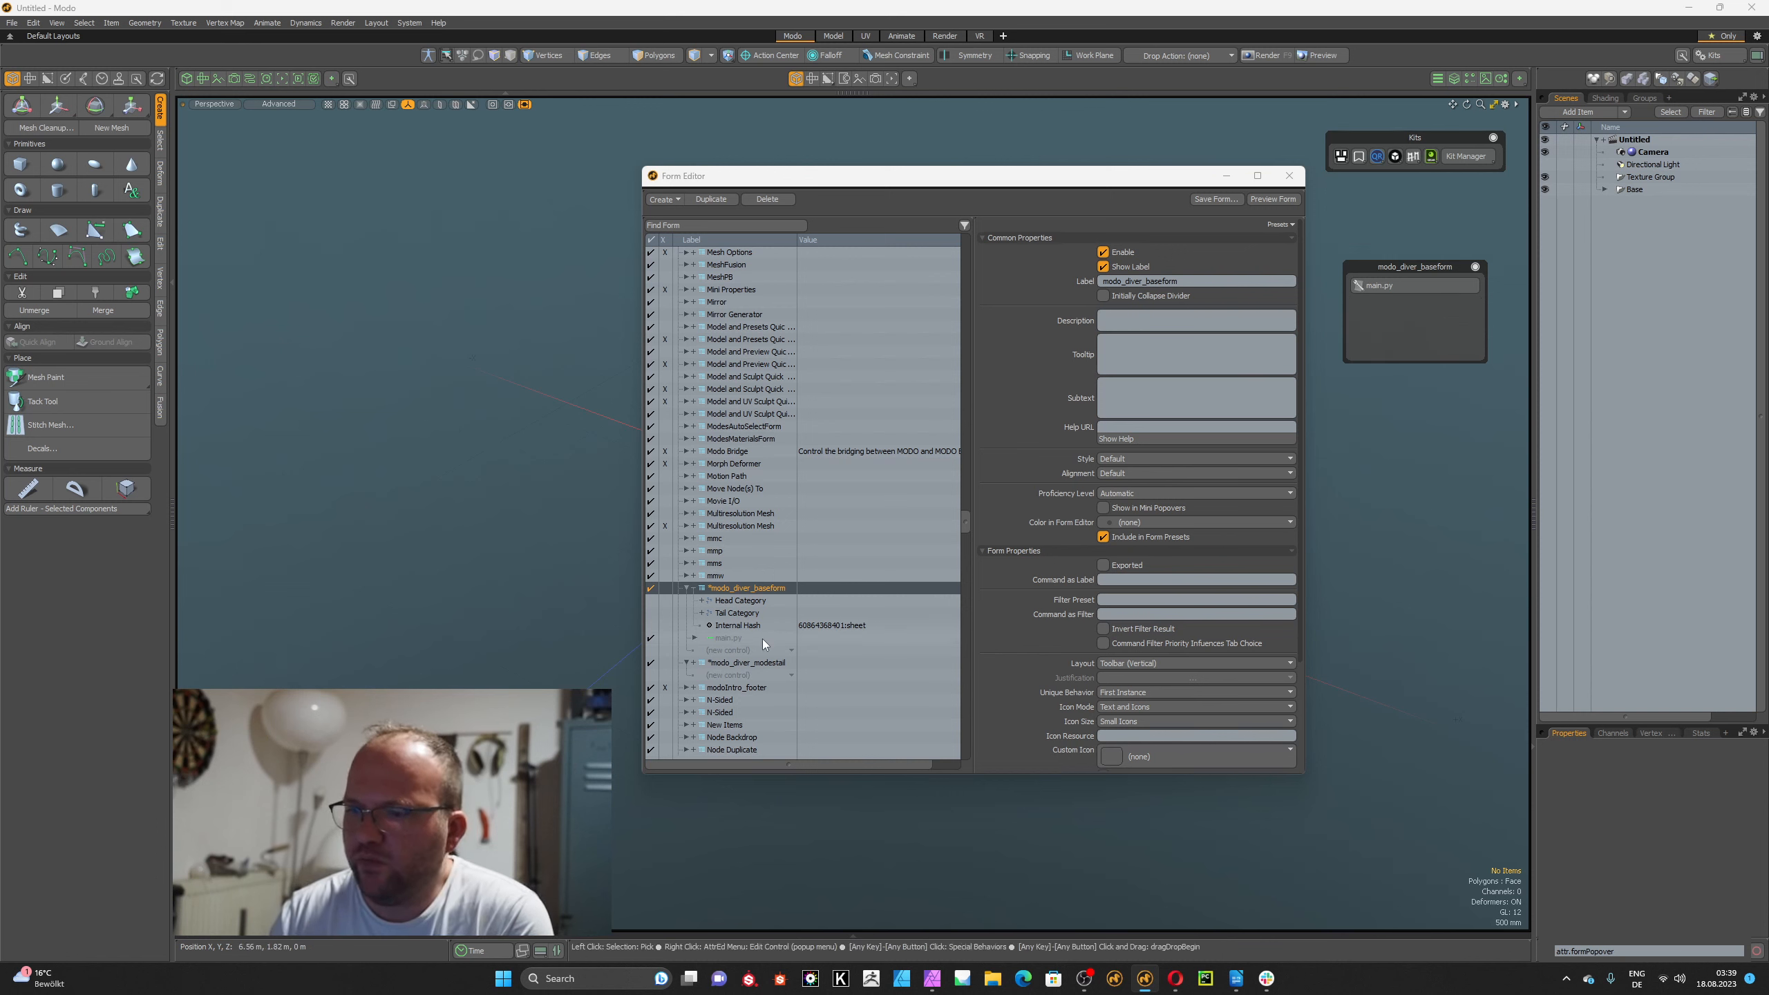
Save the modo_diver_baseform form to the Desktop as a config file named modo_diver_baseform.
right_click(749, 589)
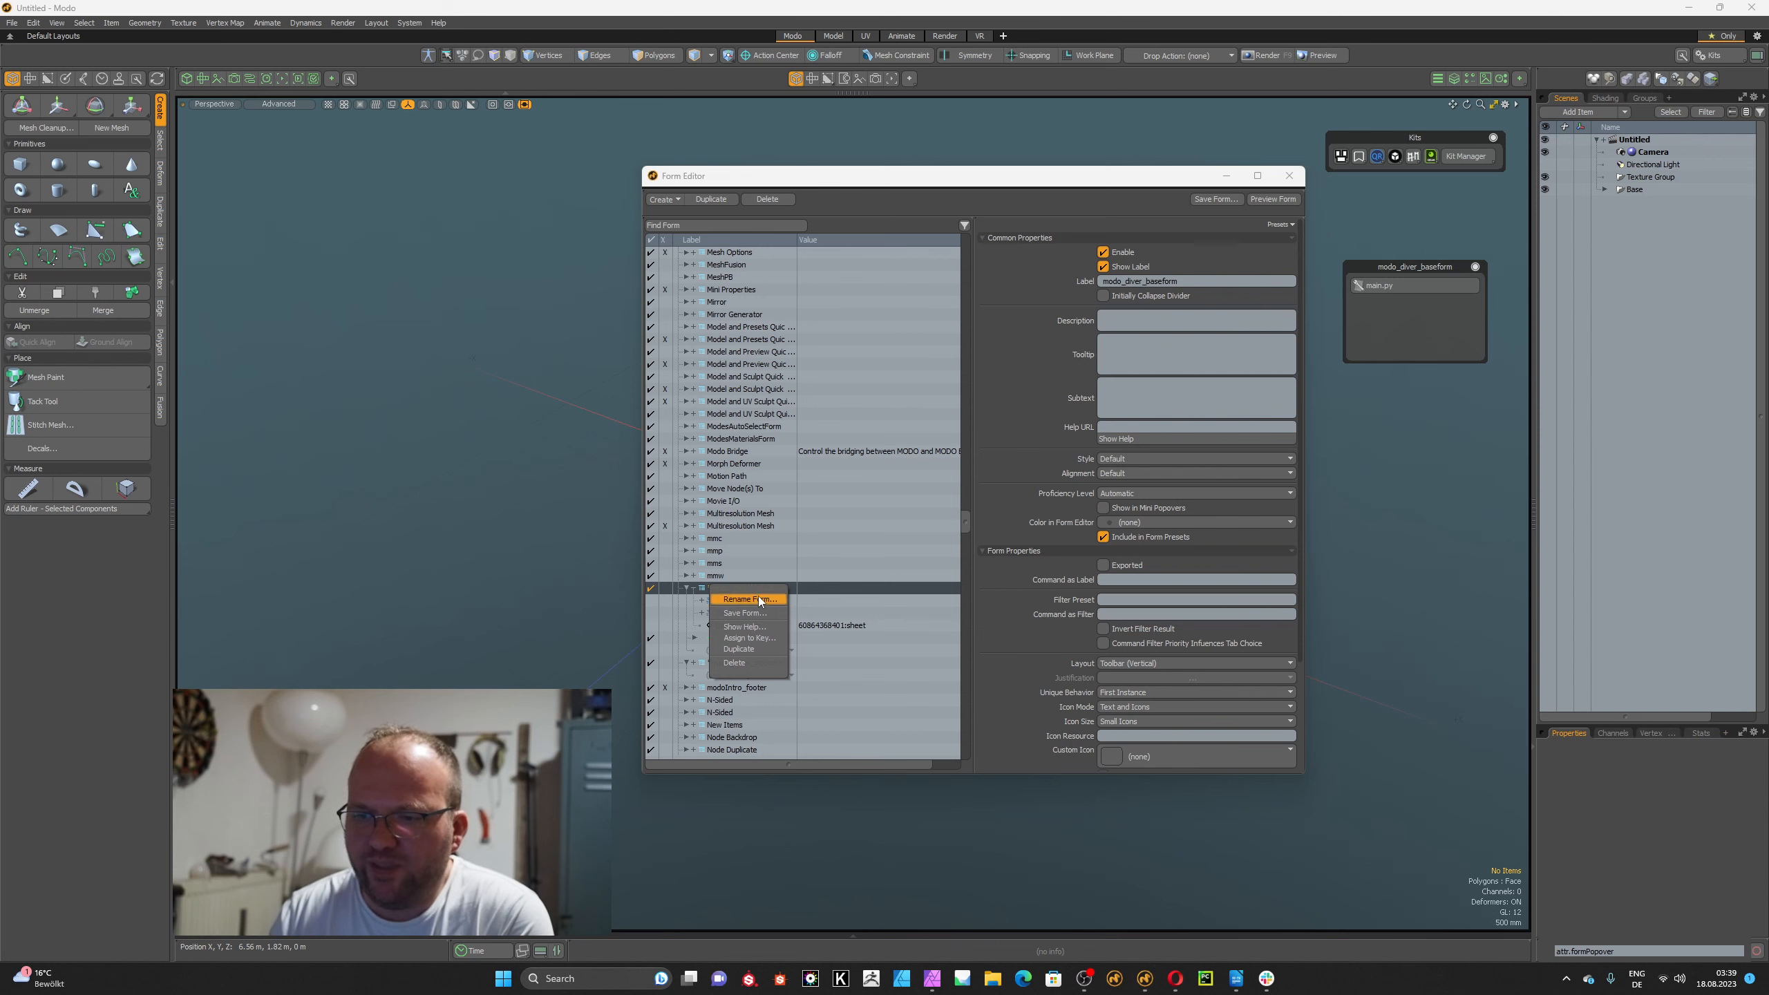
click(766, 611)
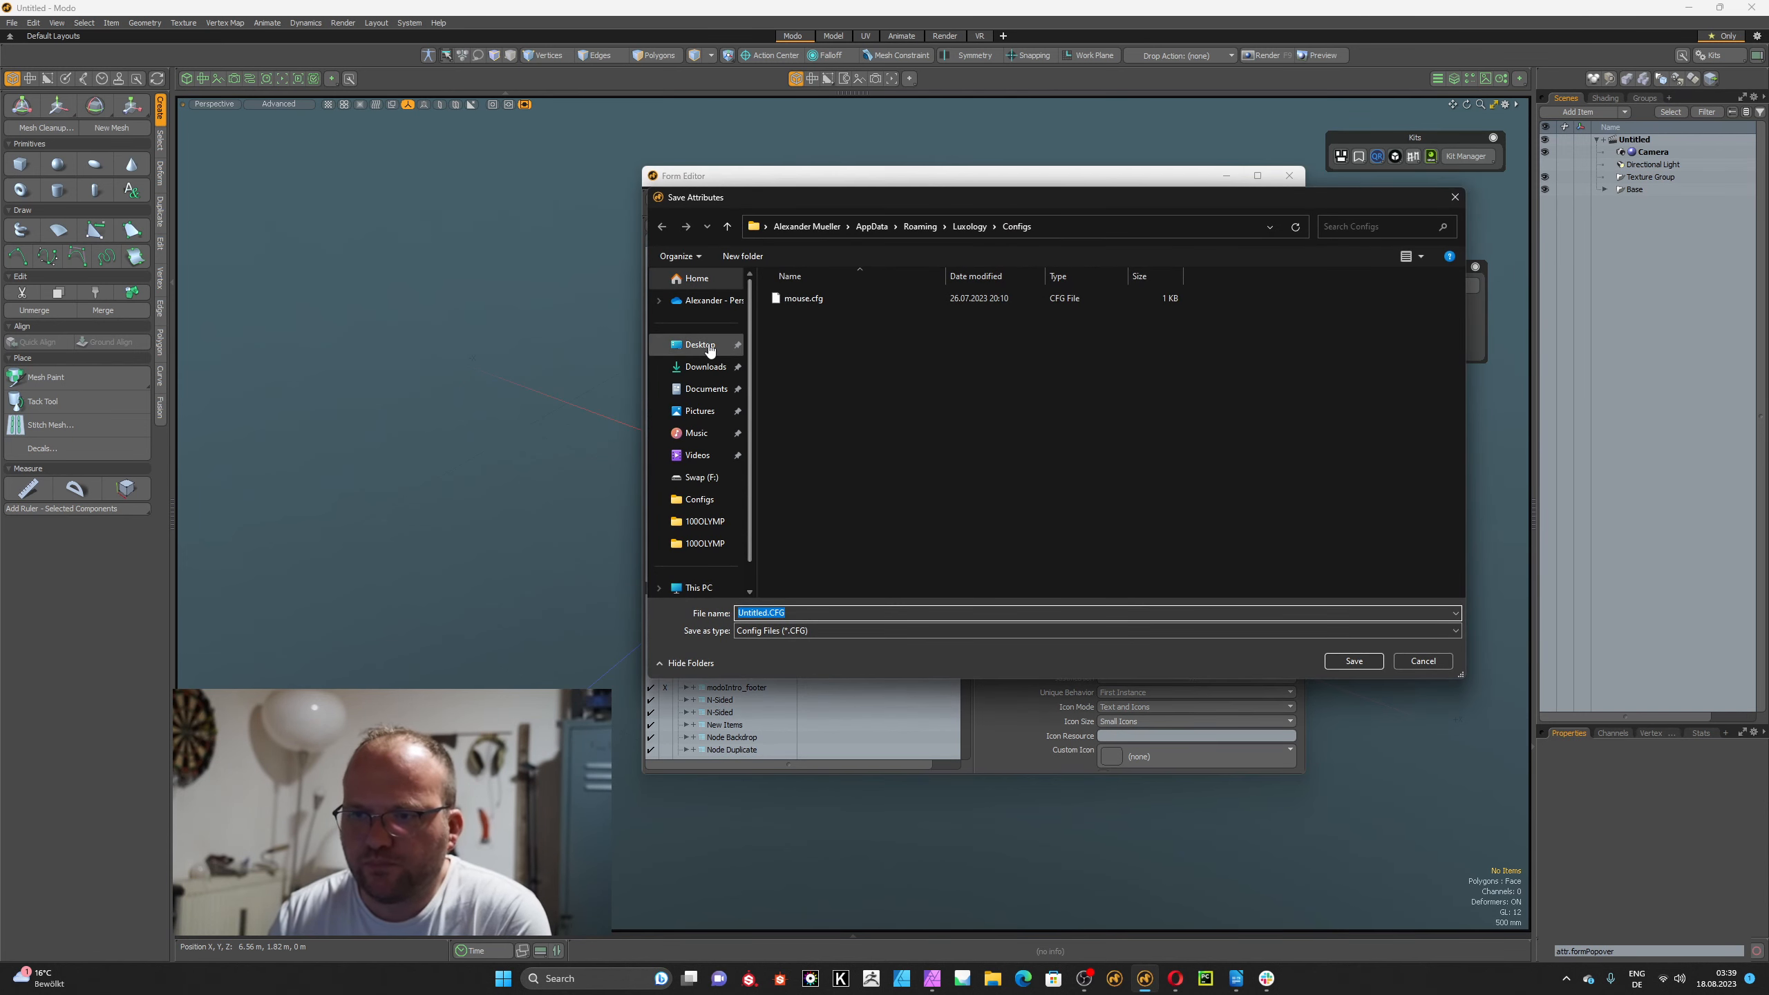
click(700, 344)
double_click(807, 612)
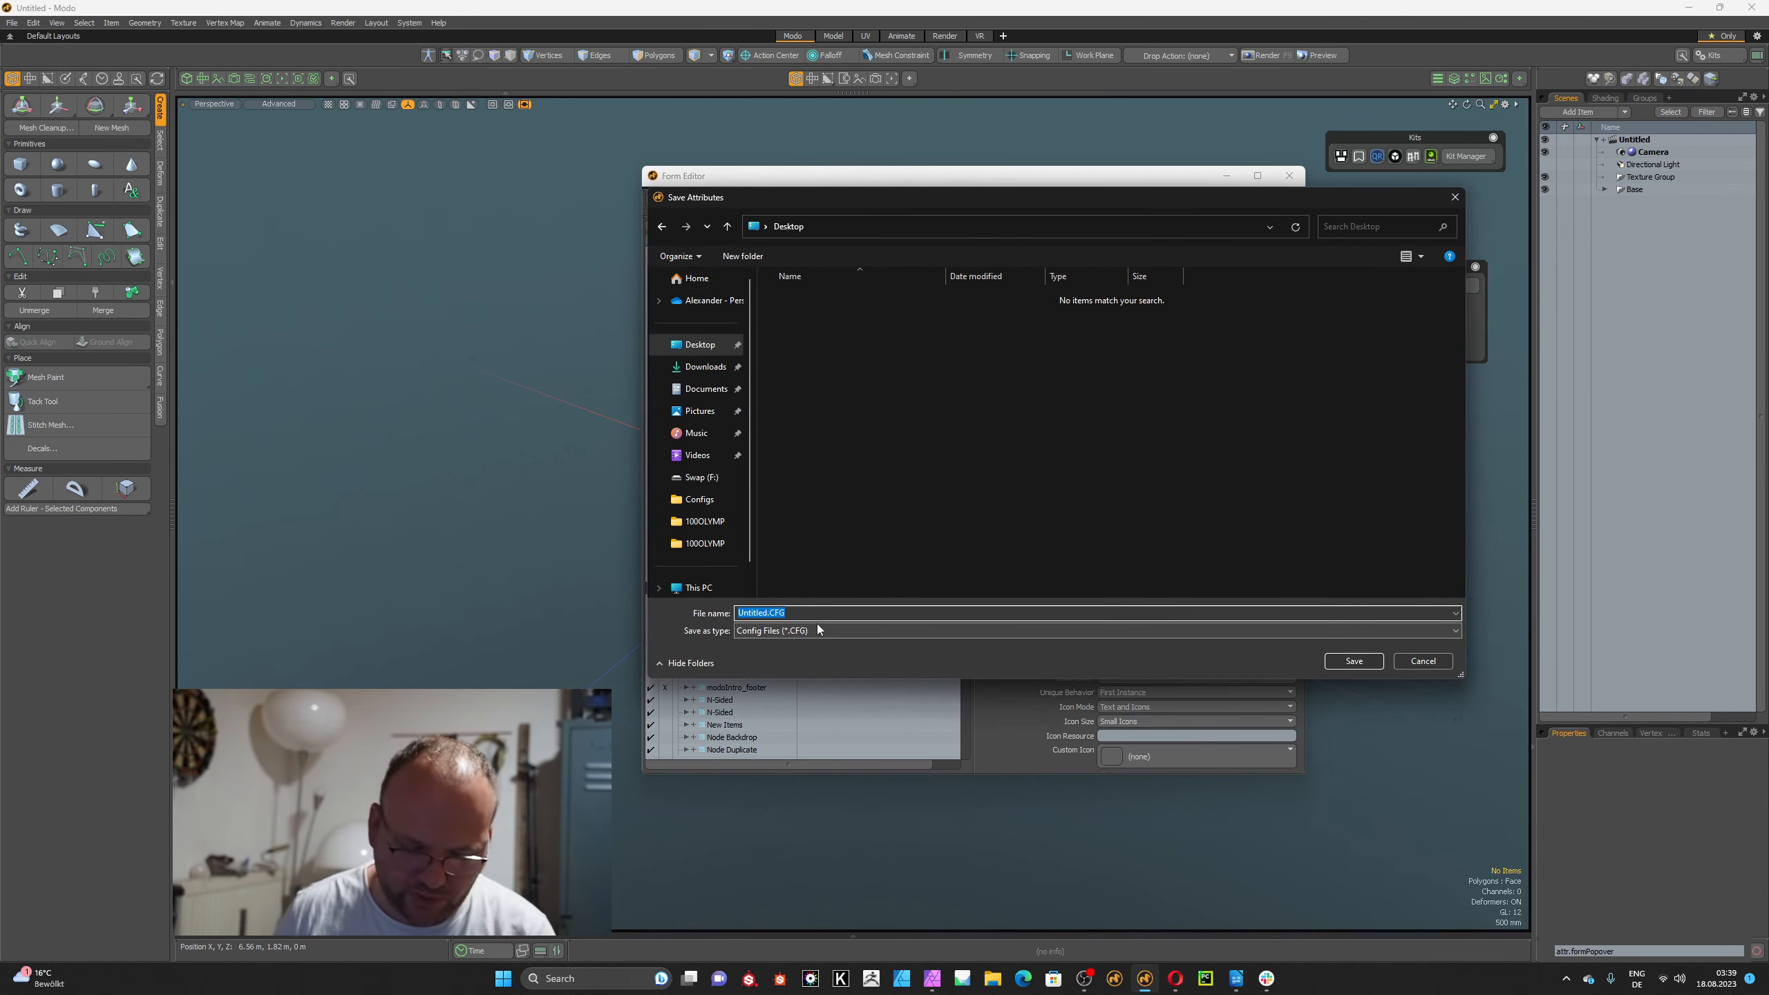
key(BackSpace)
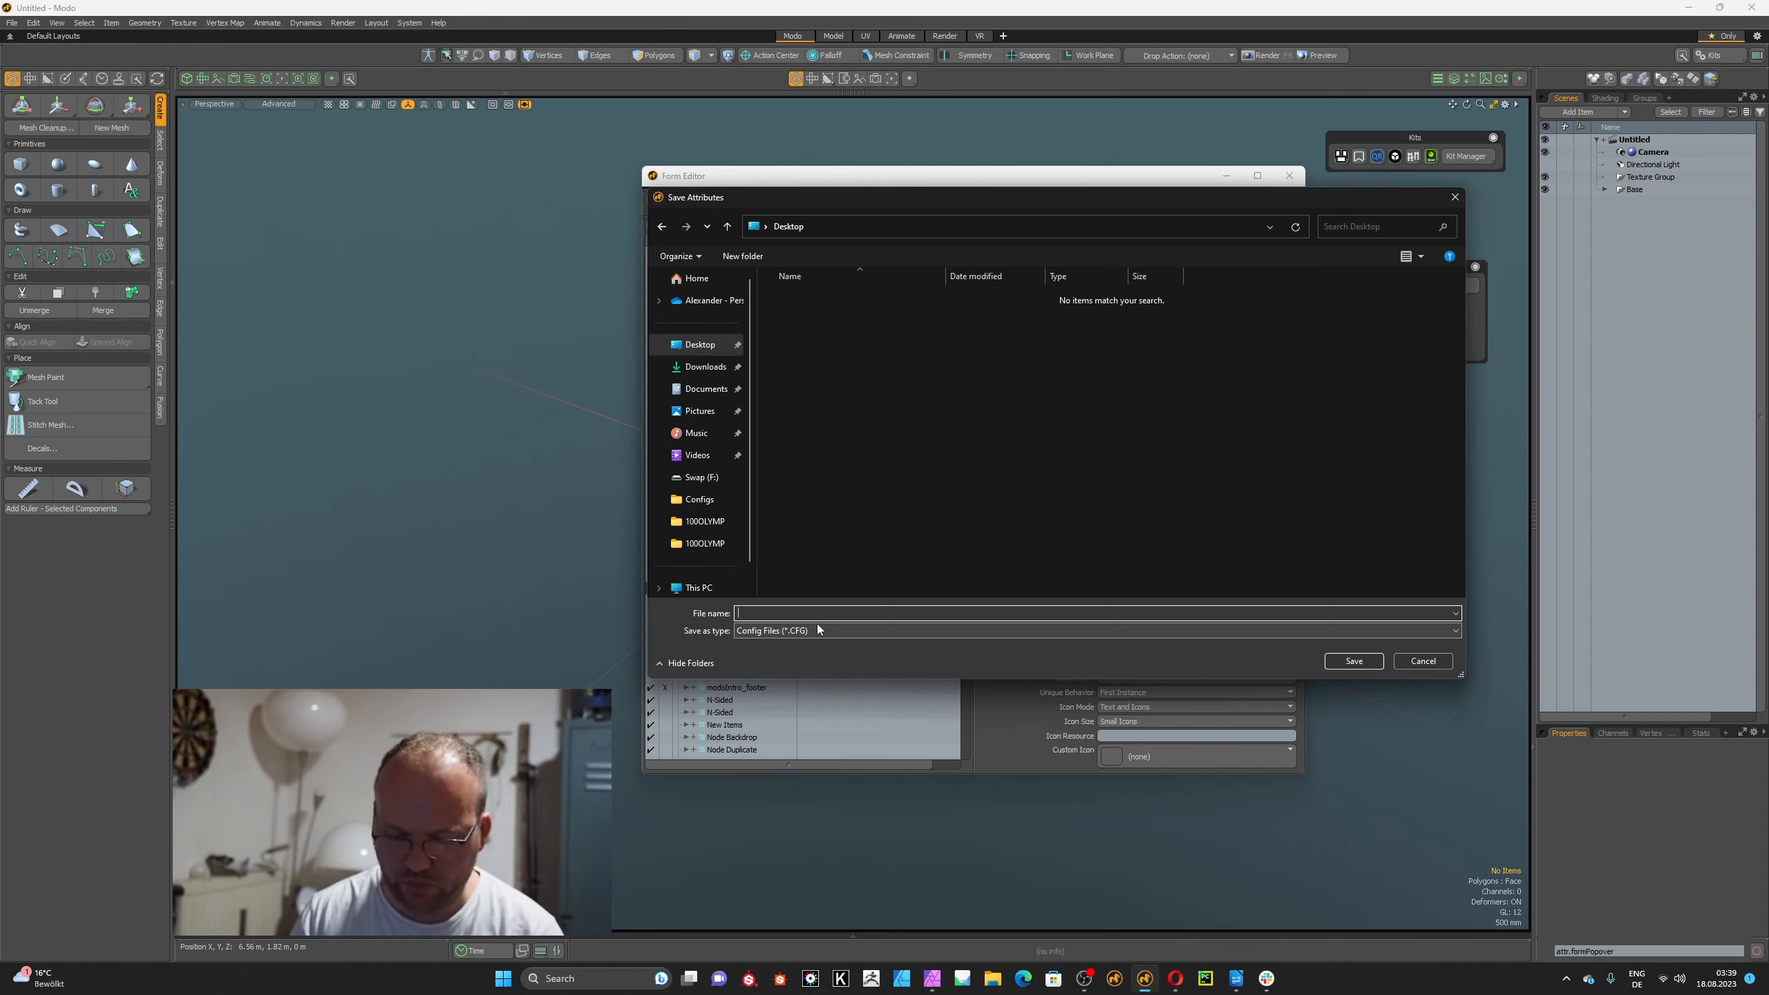
text(modo_diver_)
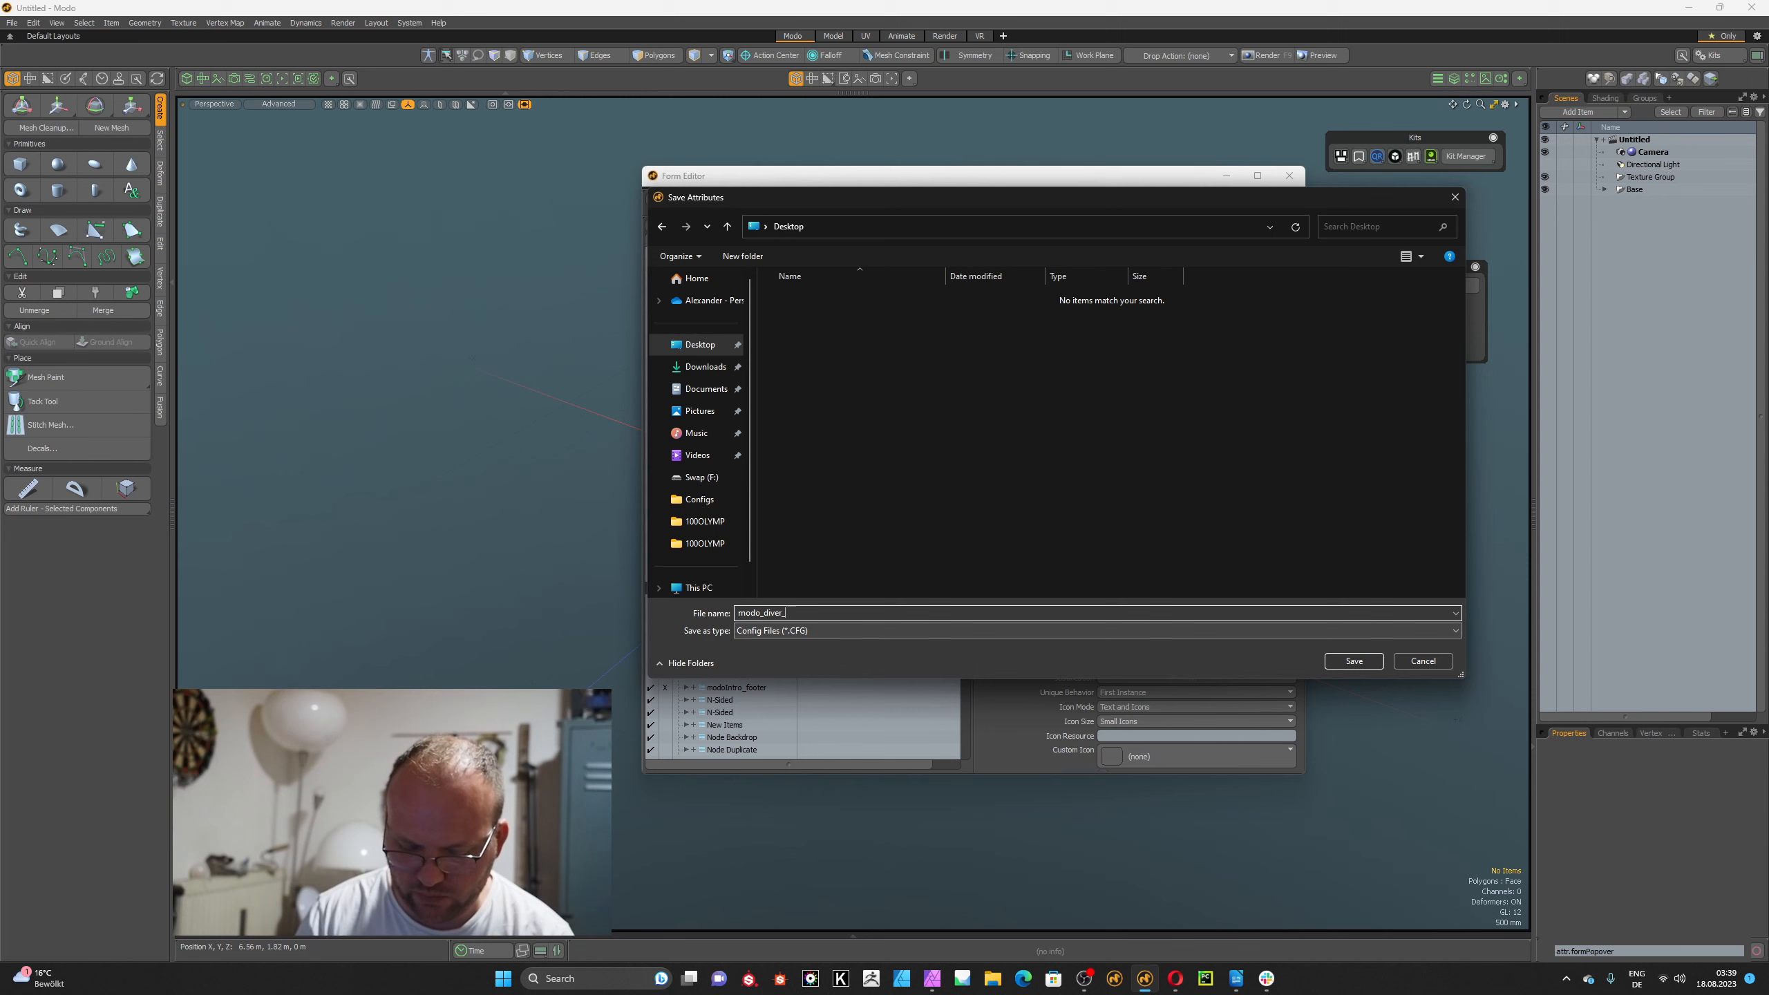
text(baseform)
key(Return)
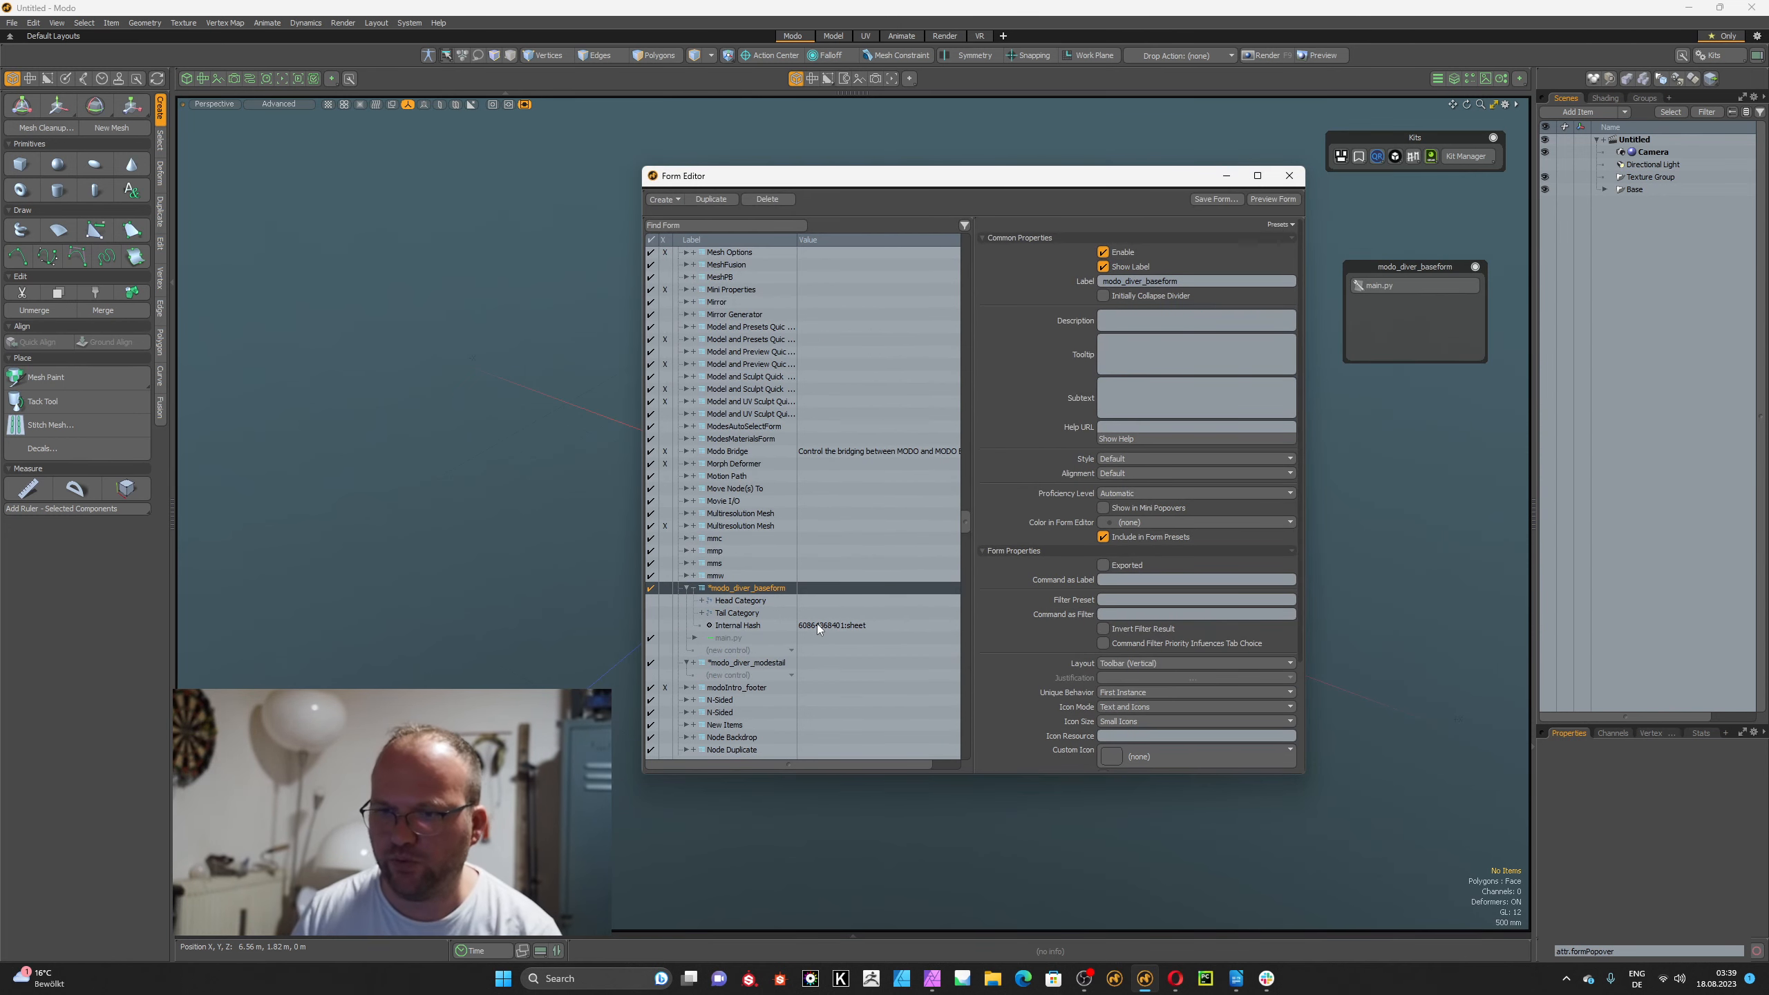
Collapse the controls of modo_diver_baseform, then select modo_diver_modestail and reveal its internal hash.
click(686, 588)
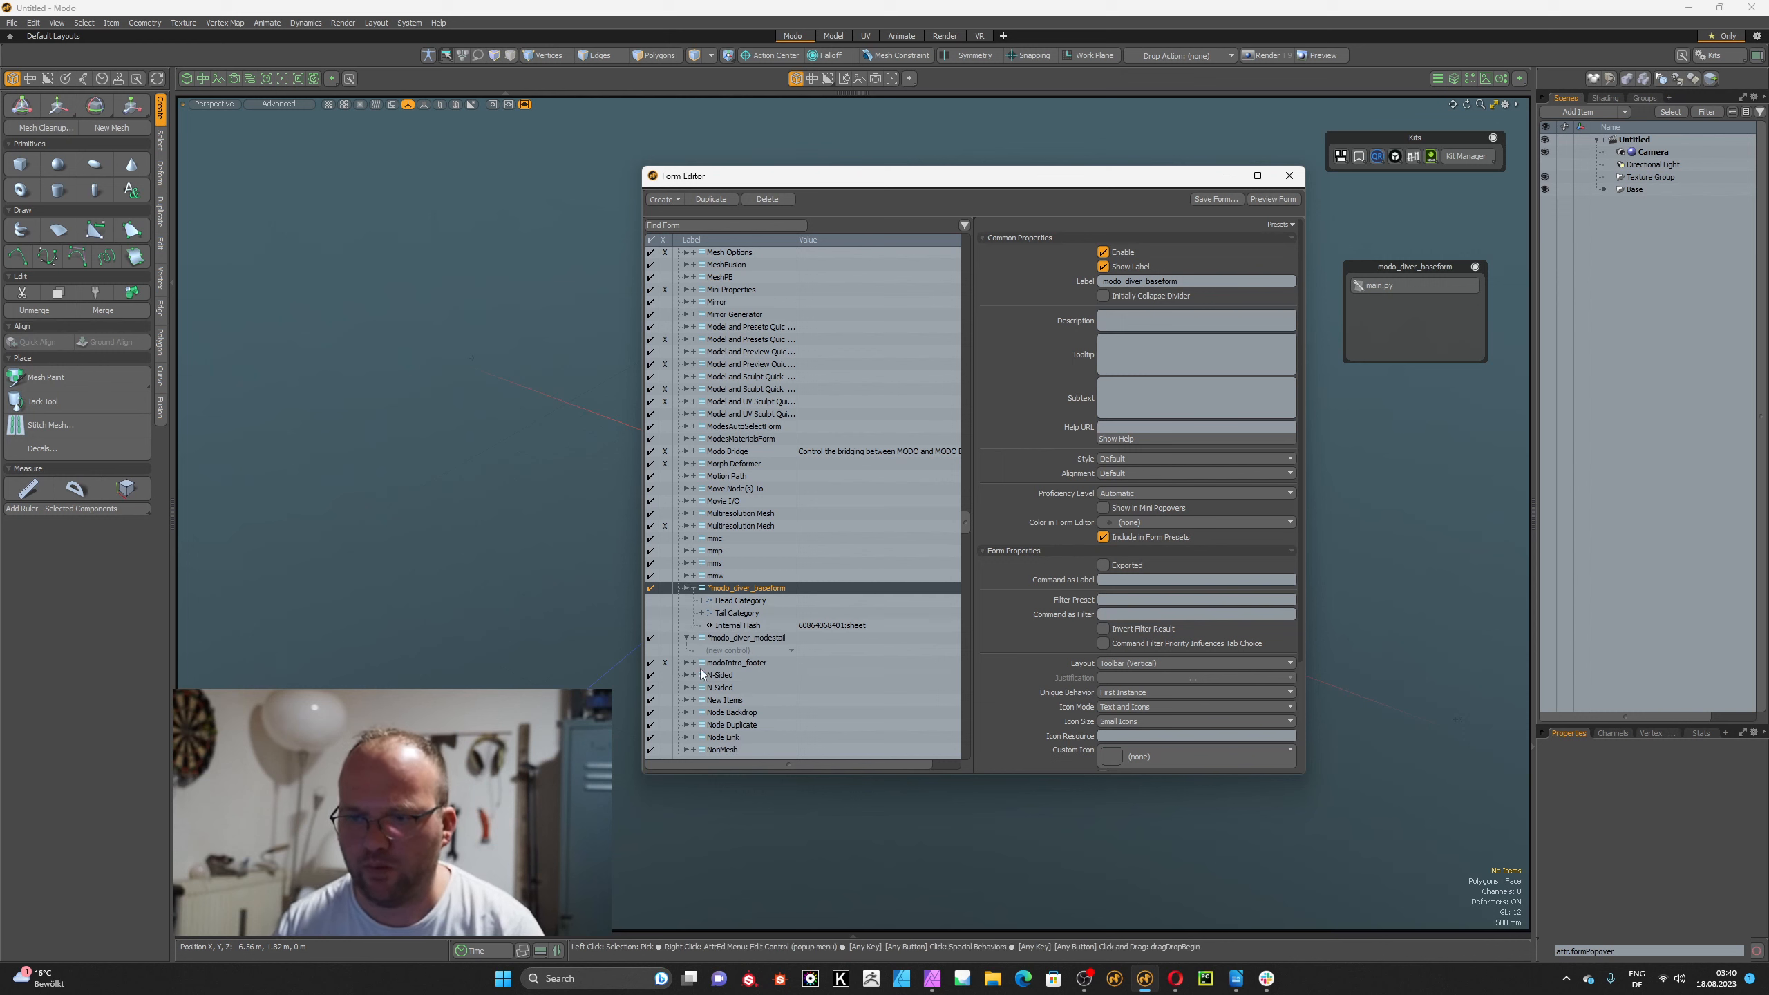
click(755, 637)
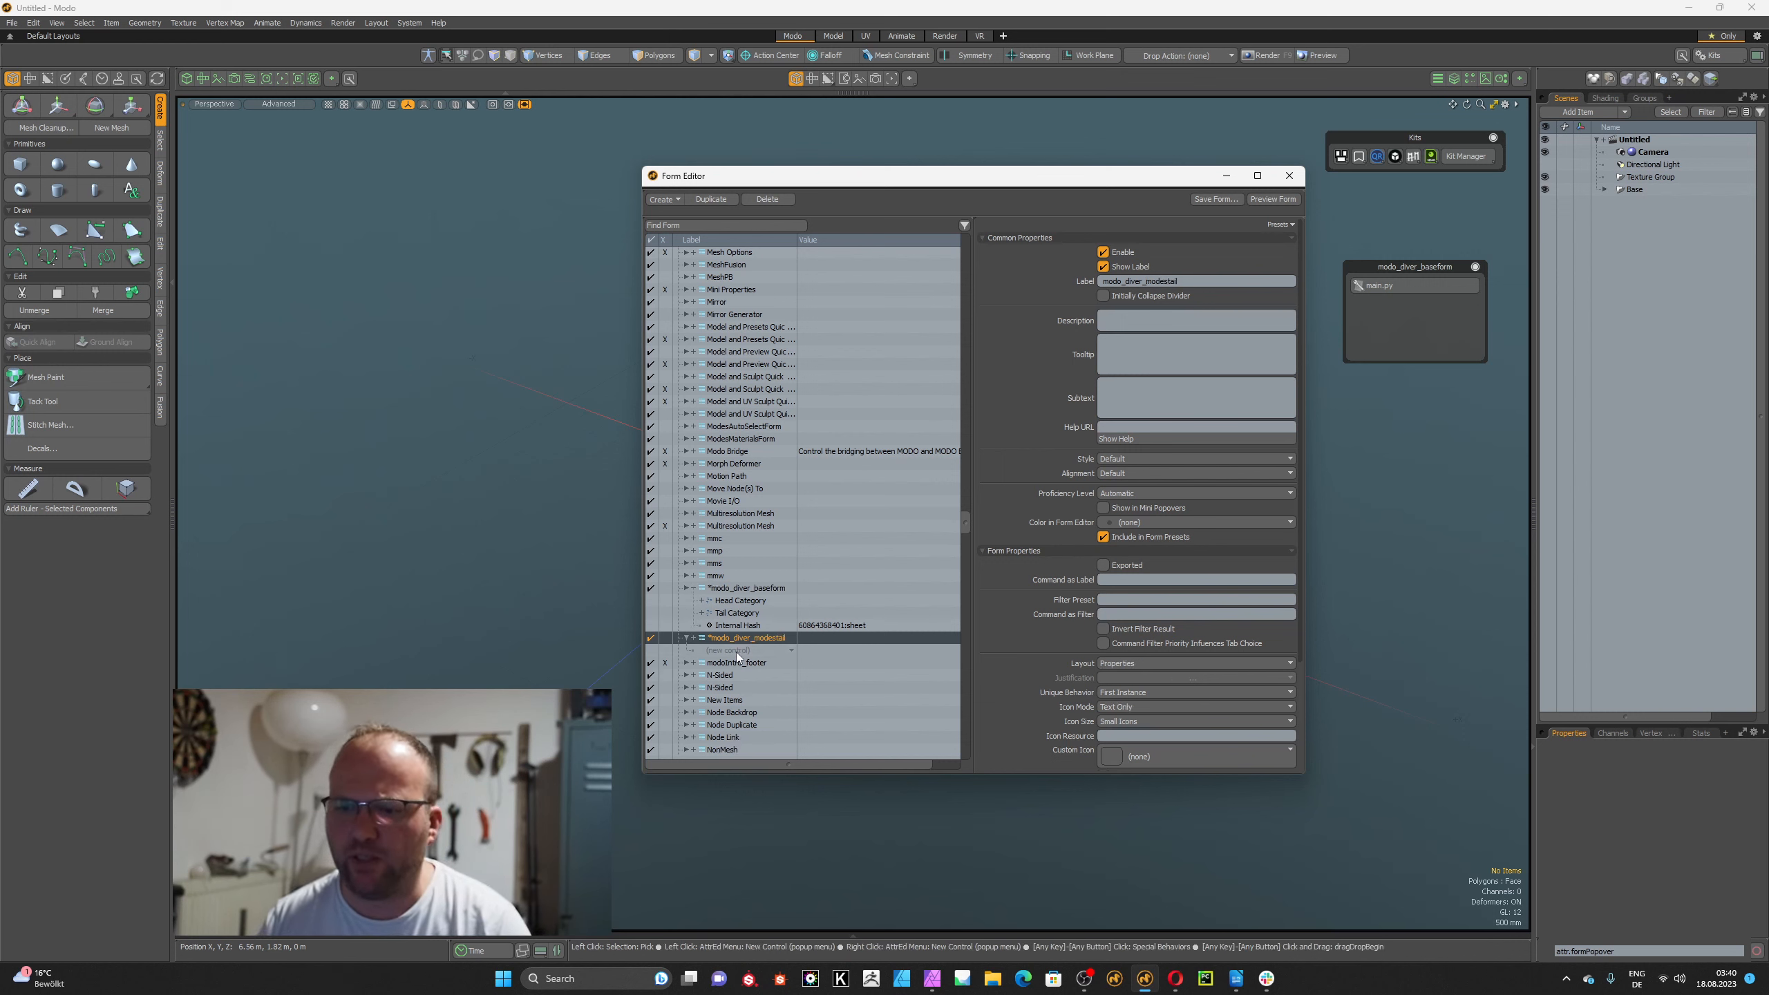
click(694, 639)
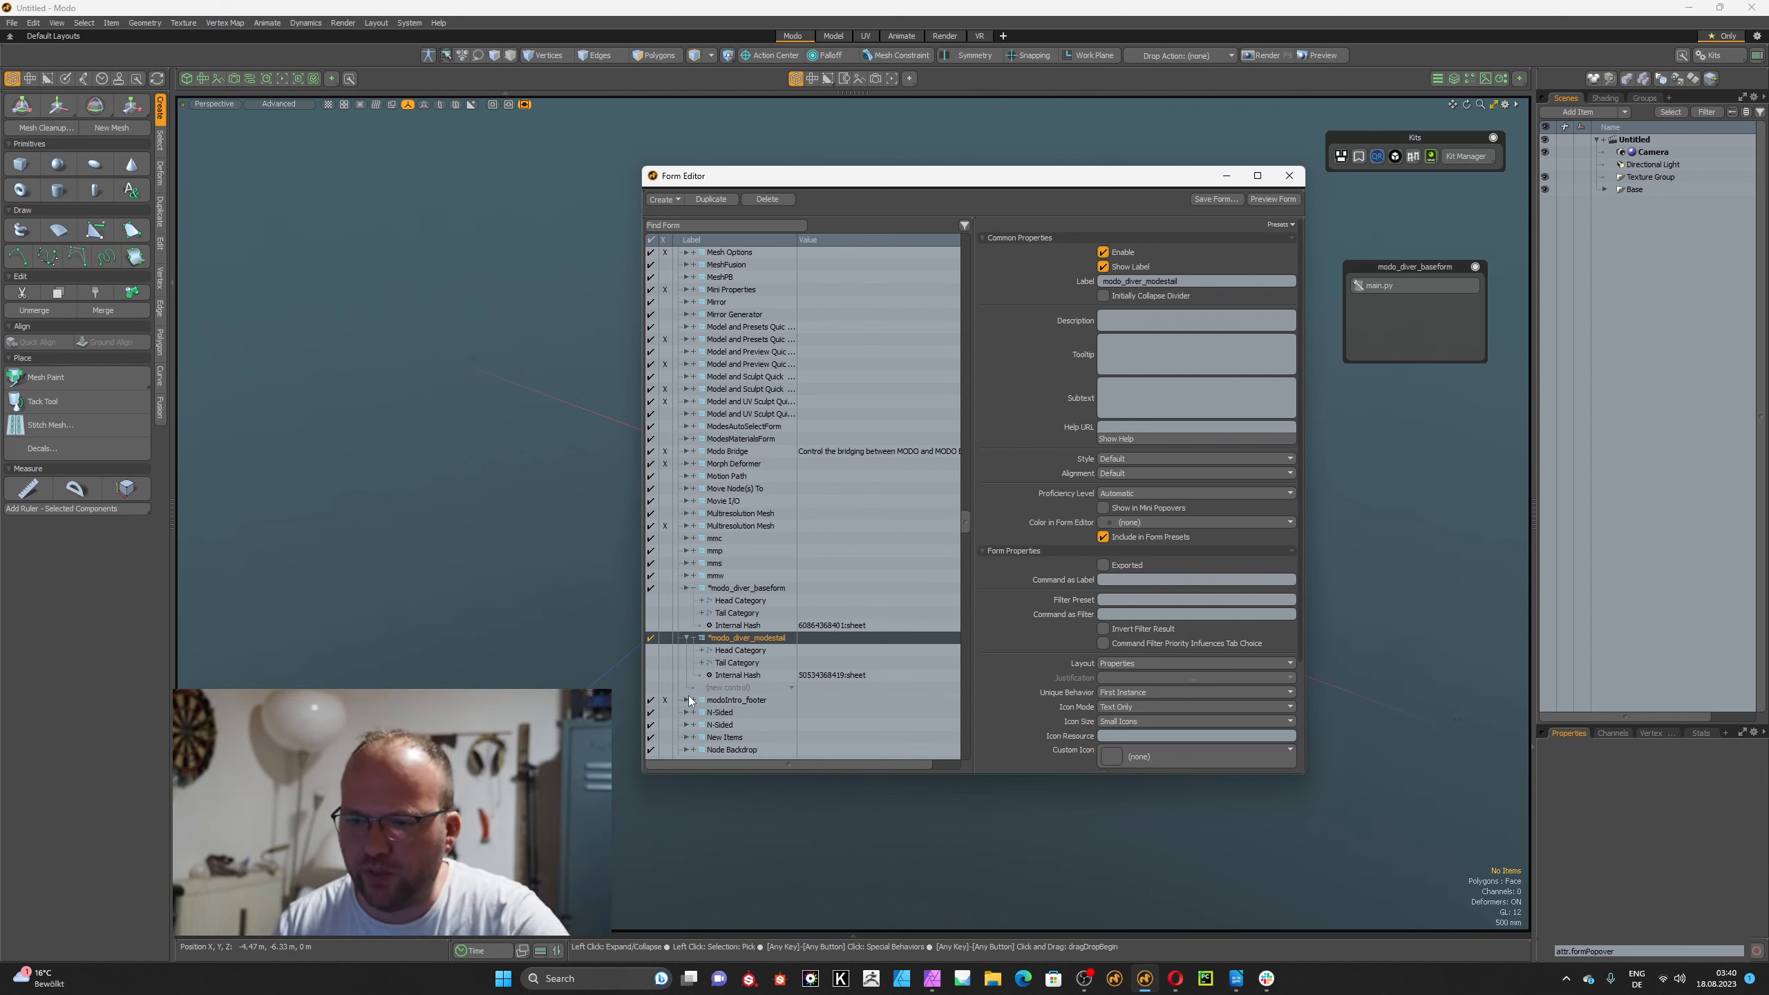
Add the command attr.formPopover {dummy:sheet} as a new control in the modo_diver_modestail form.
click(733, 685)
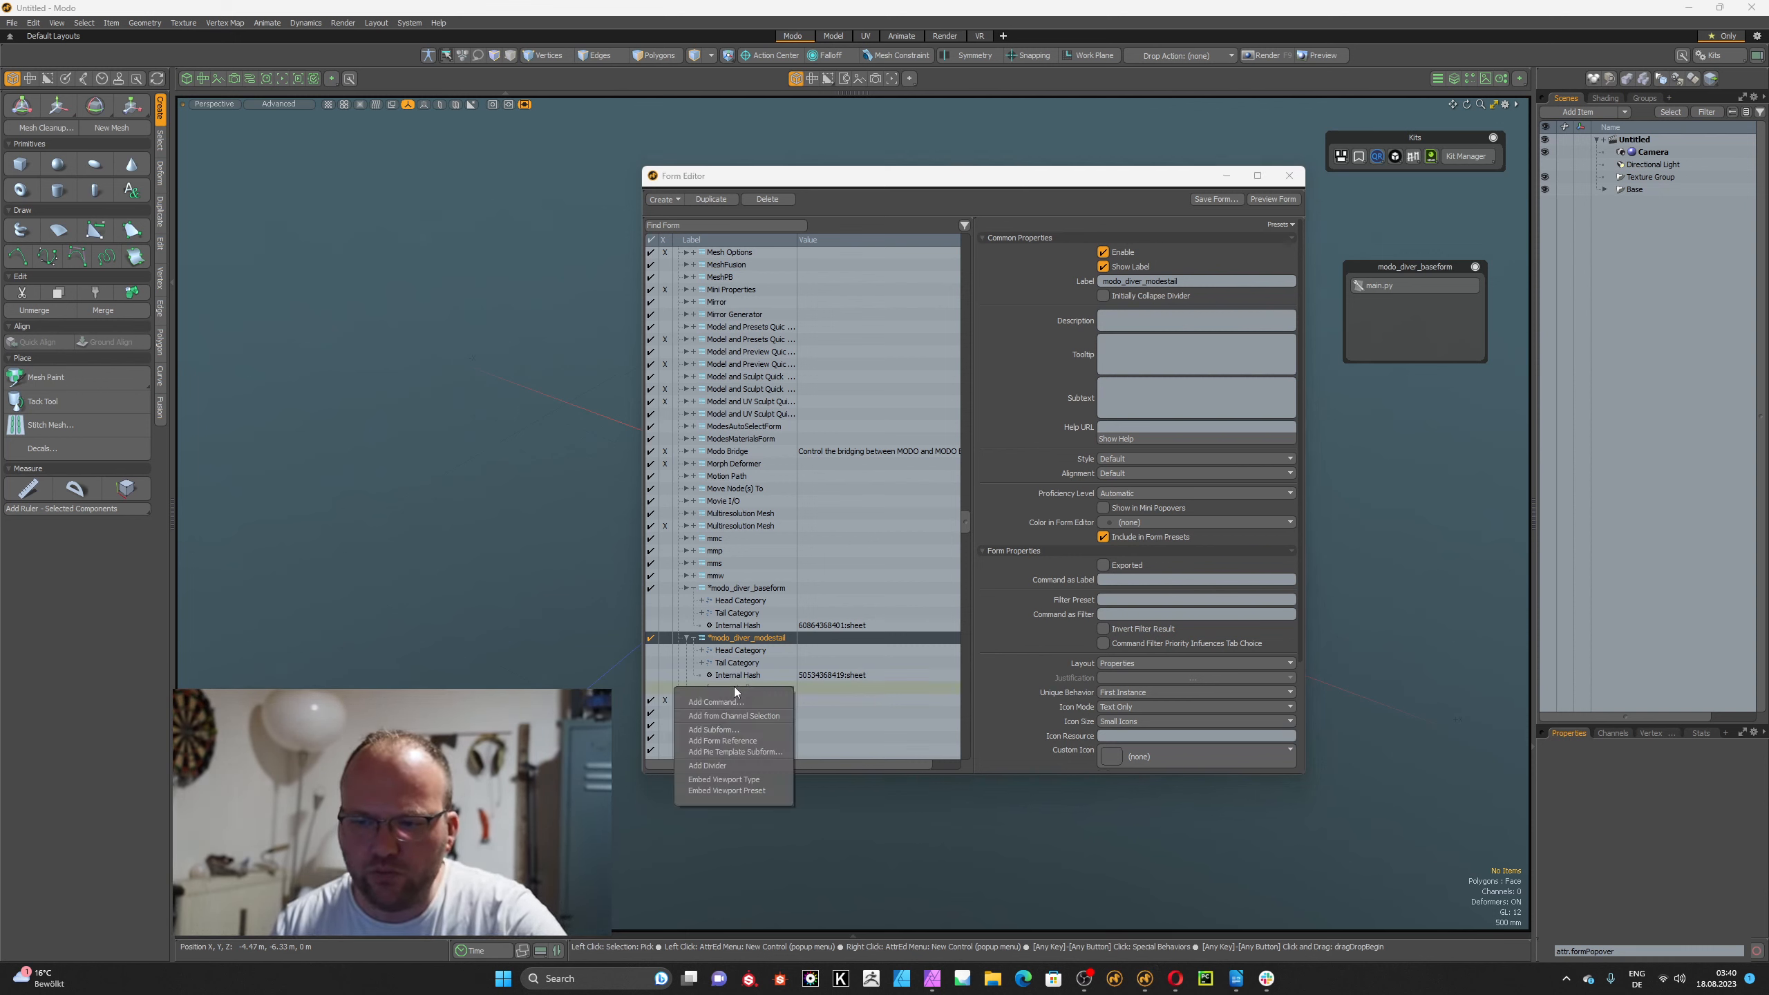
click(739, 700)
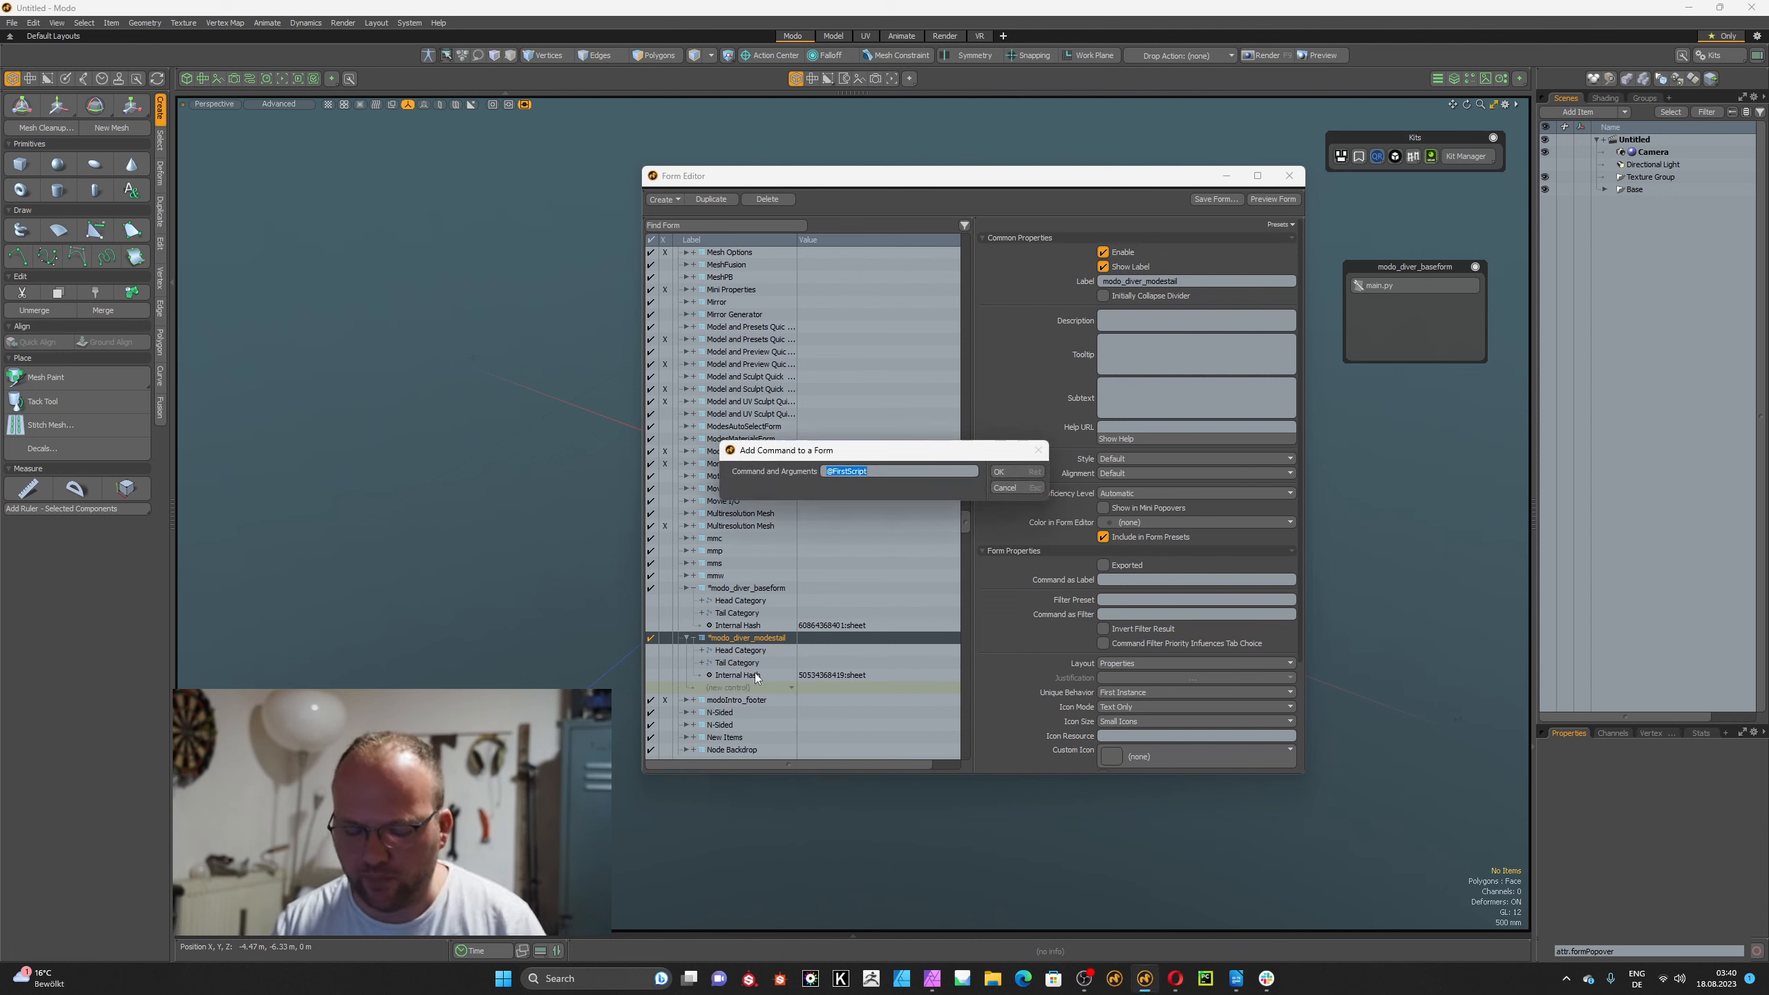
text(attr.formPopover)
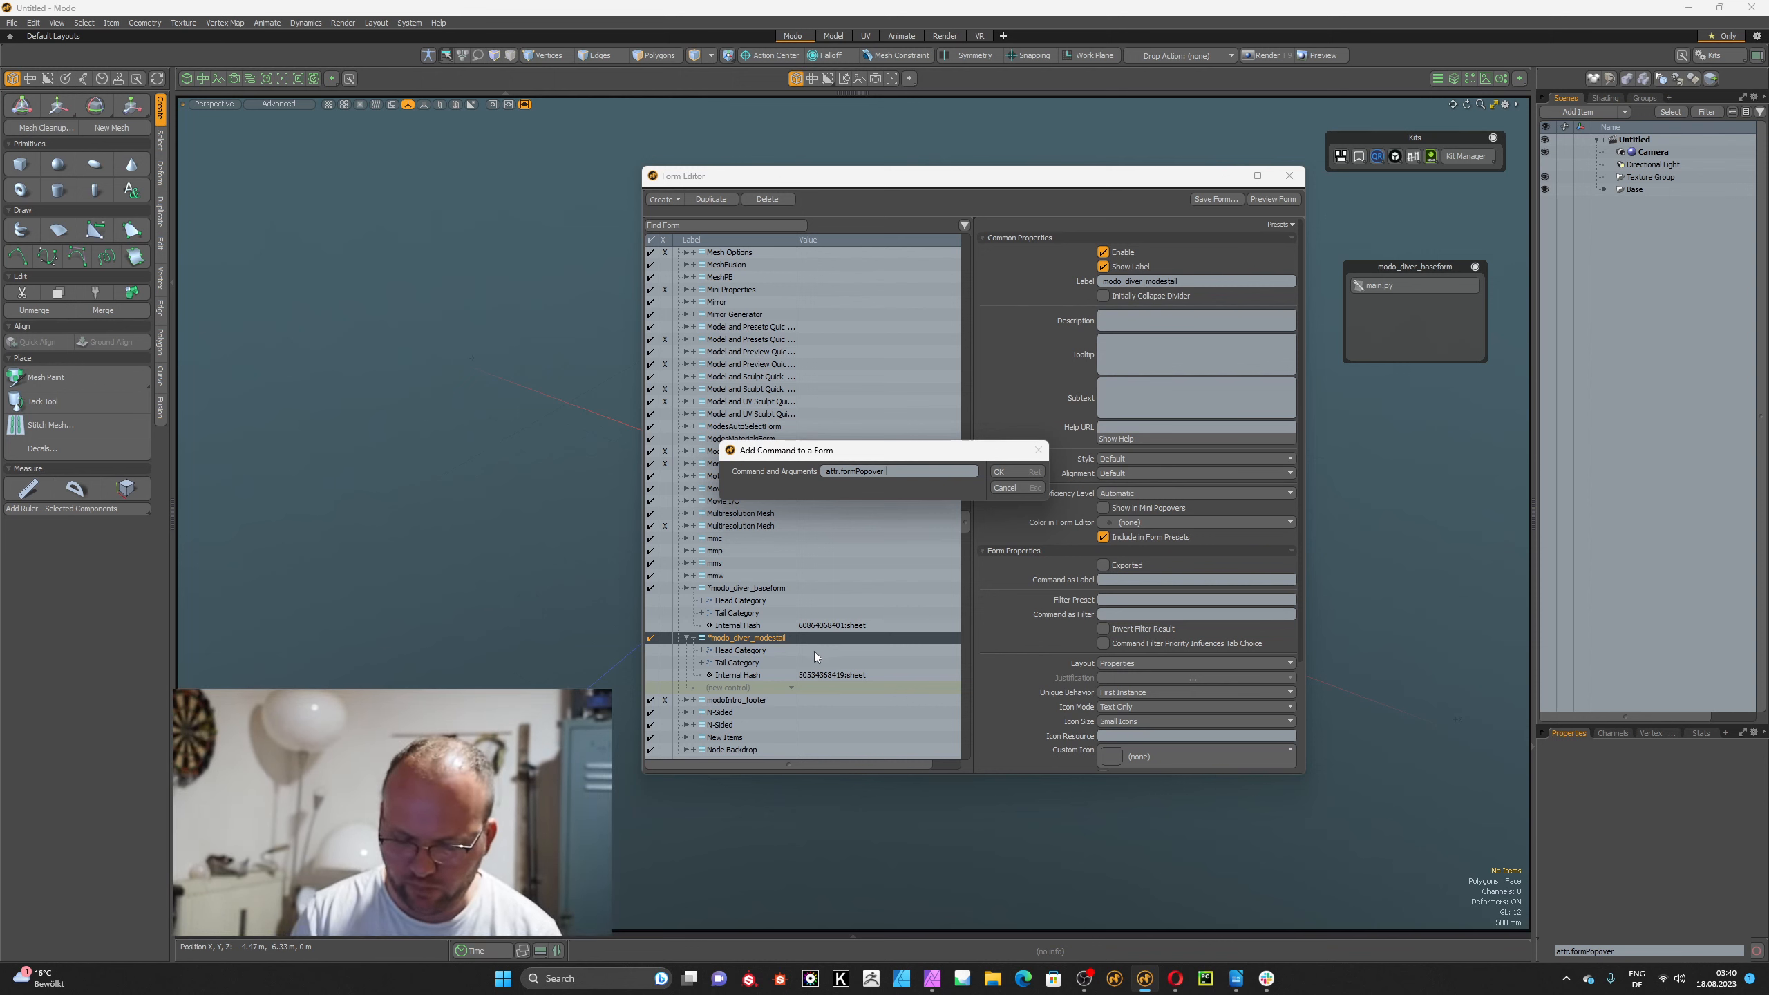
text(()
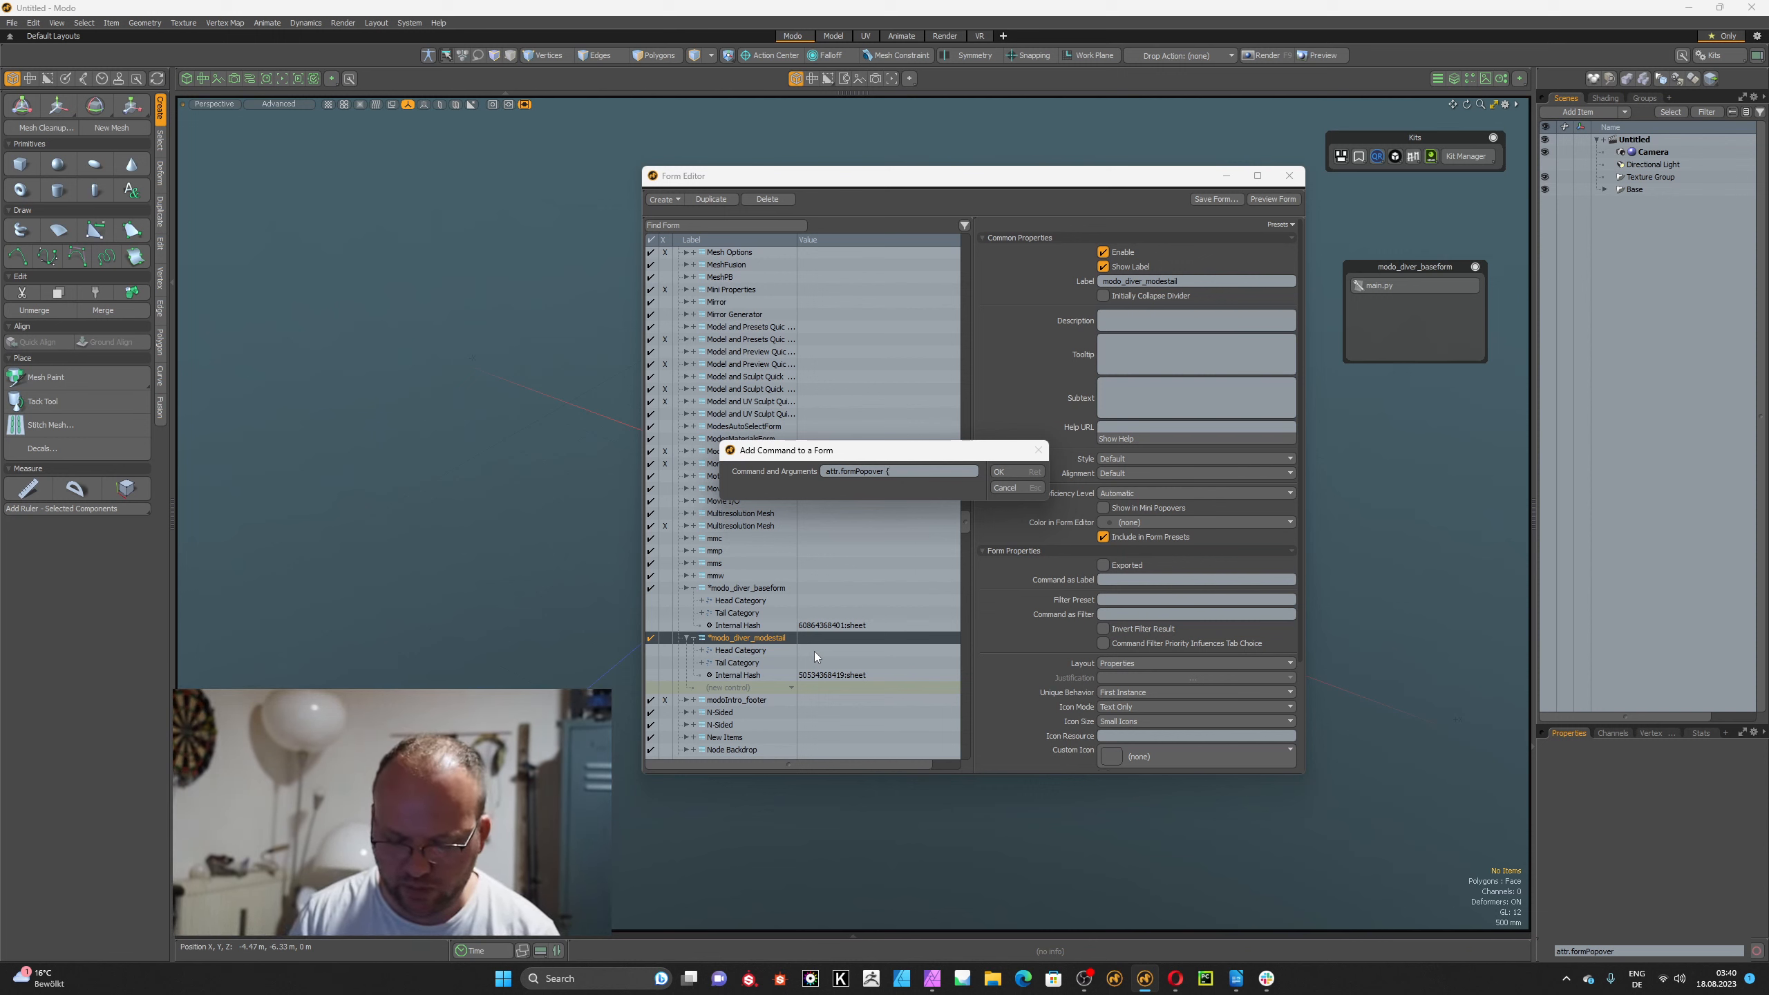
text(d)
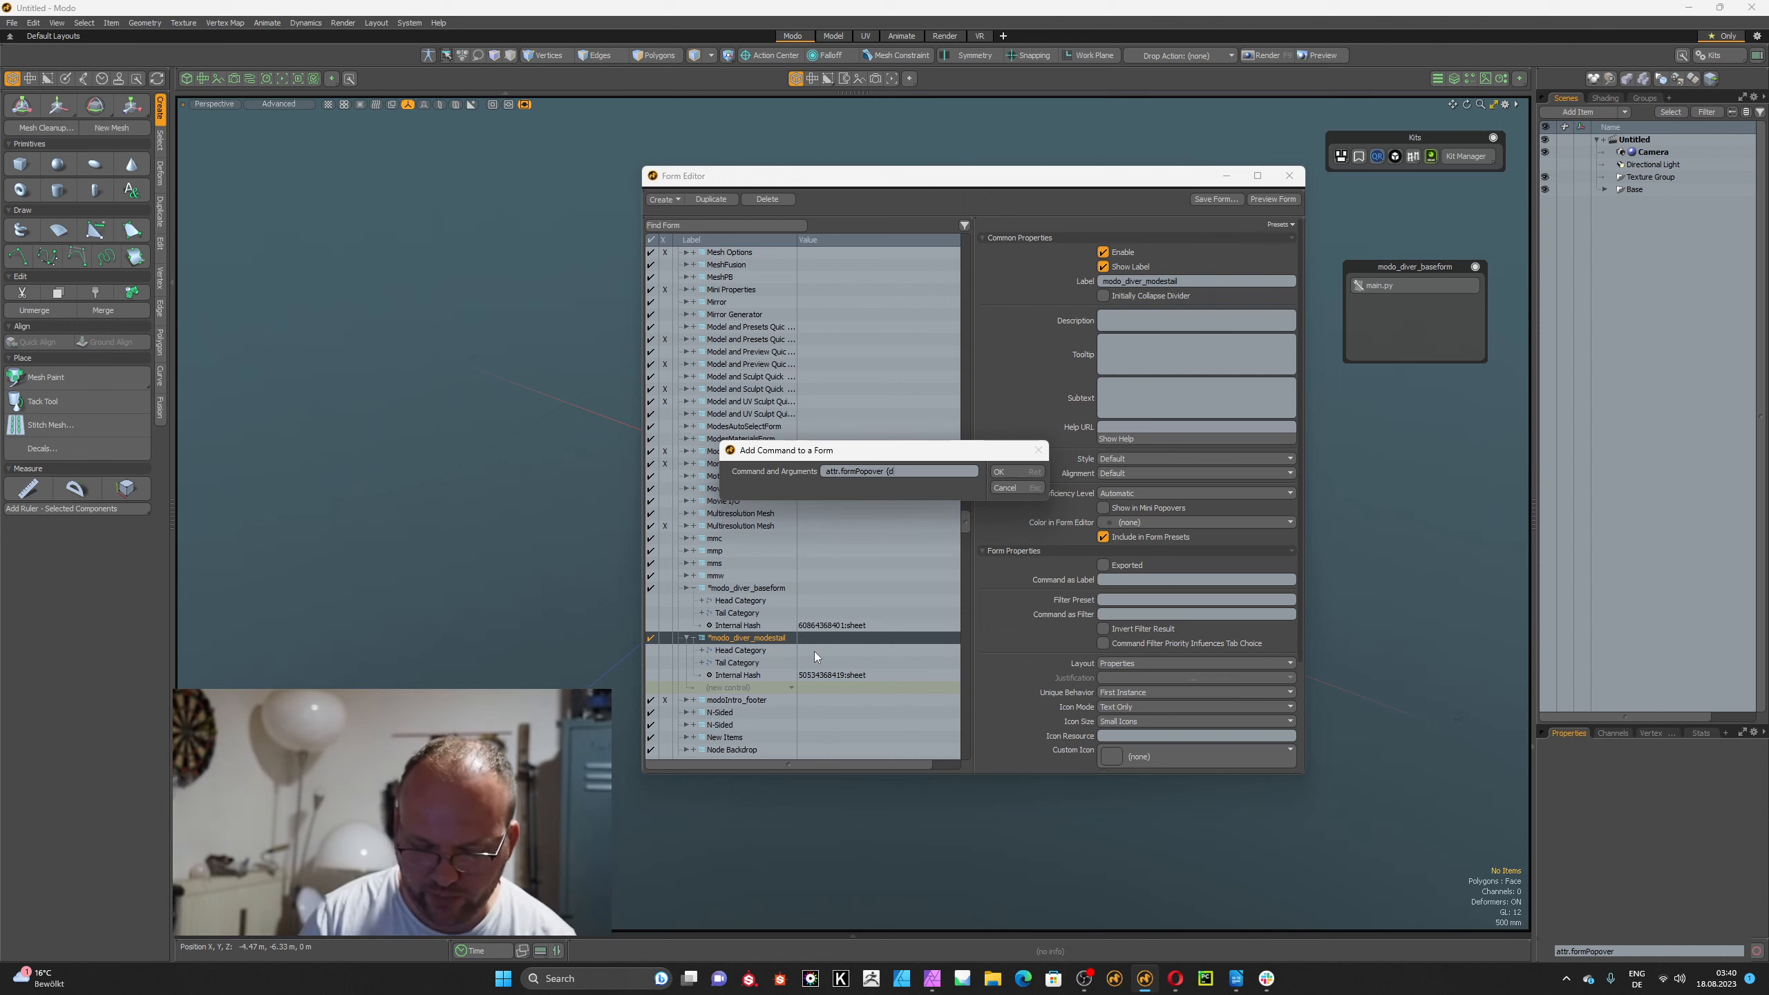
text(ummy:)
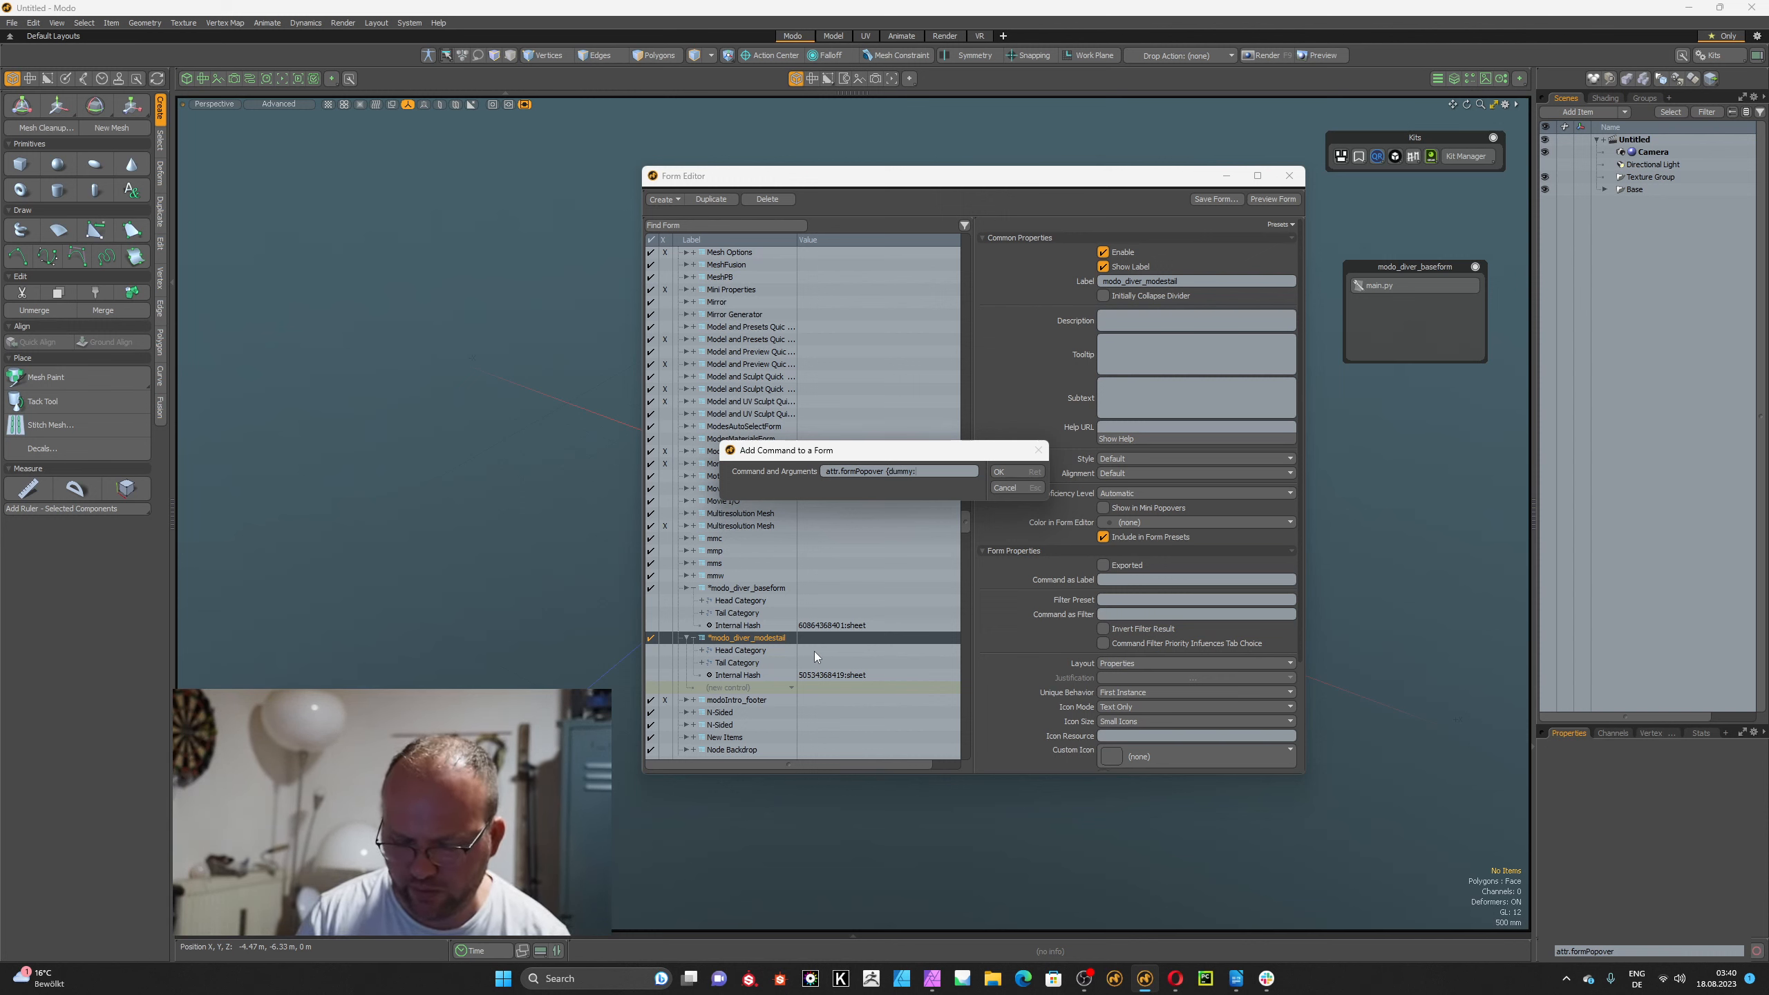
text(sheet)
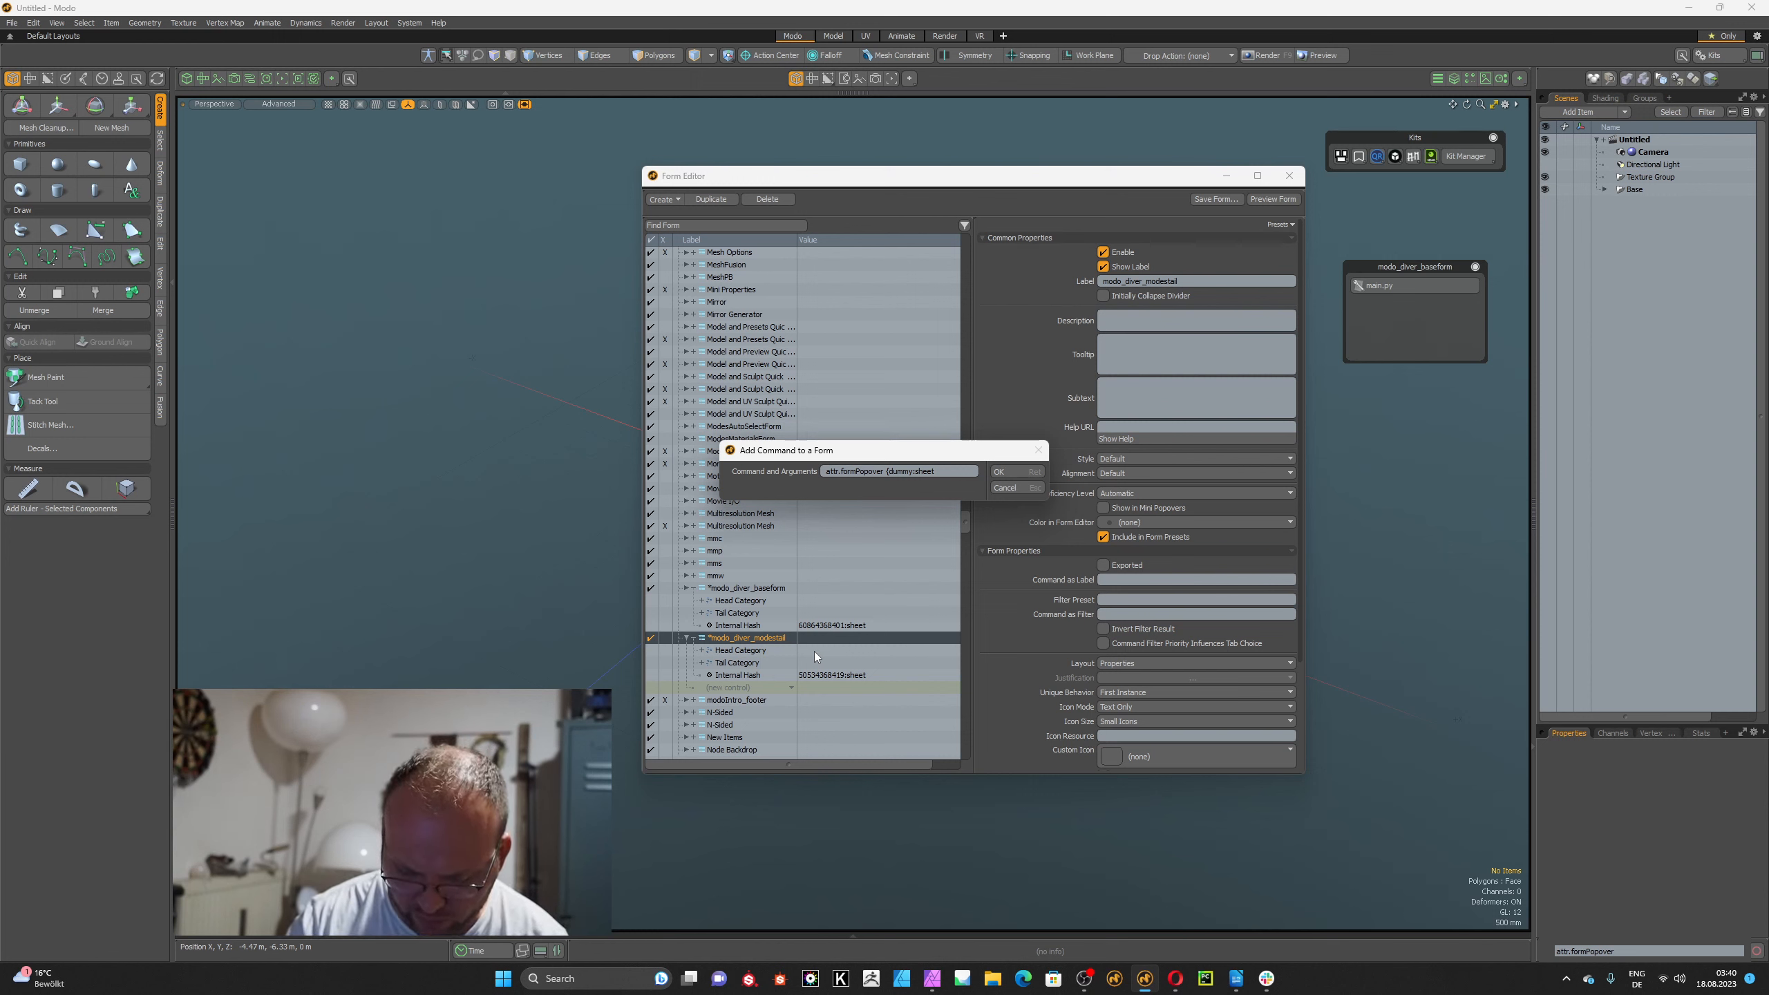
text(})
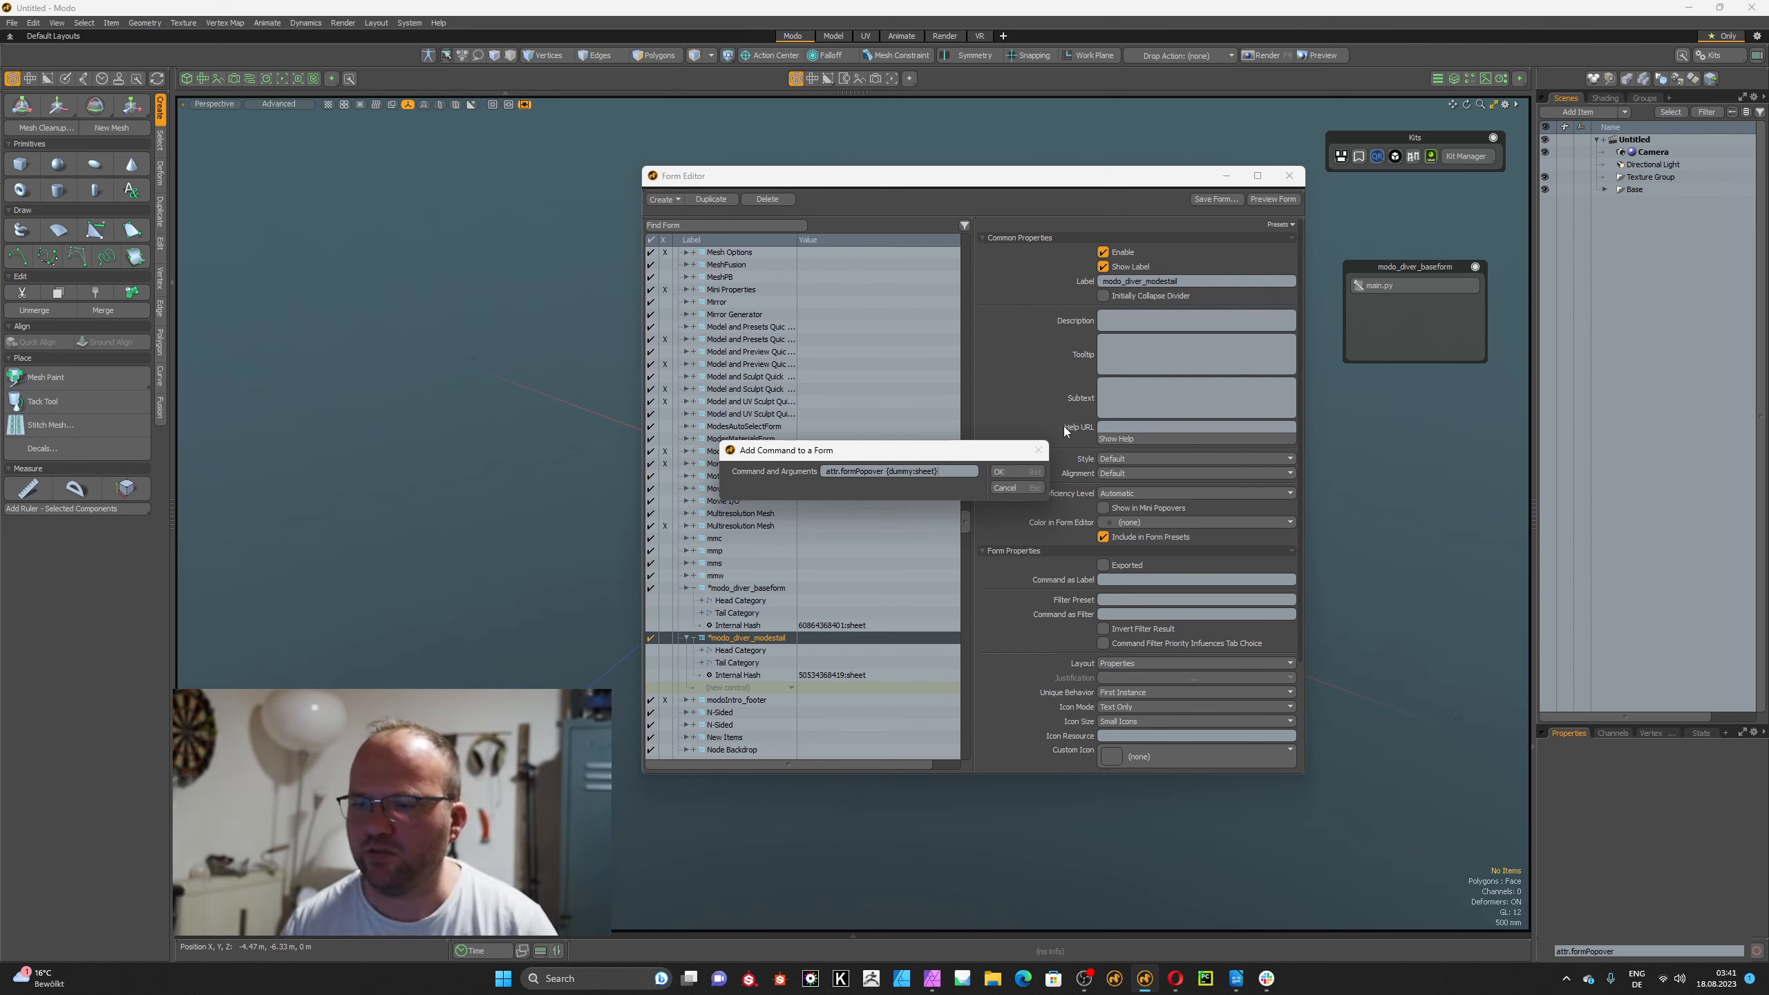
click(1003, 472)
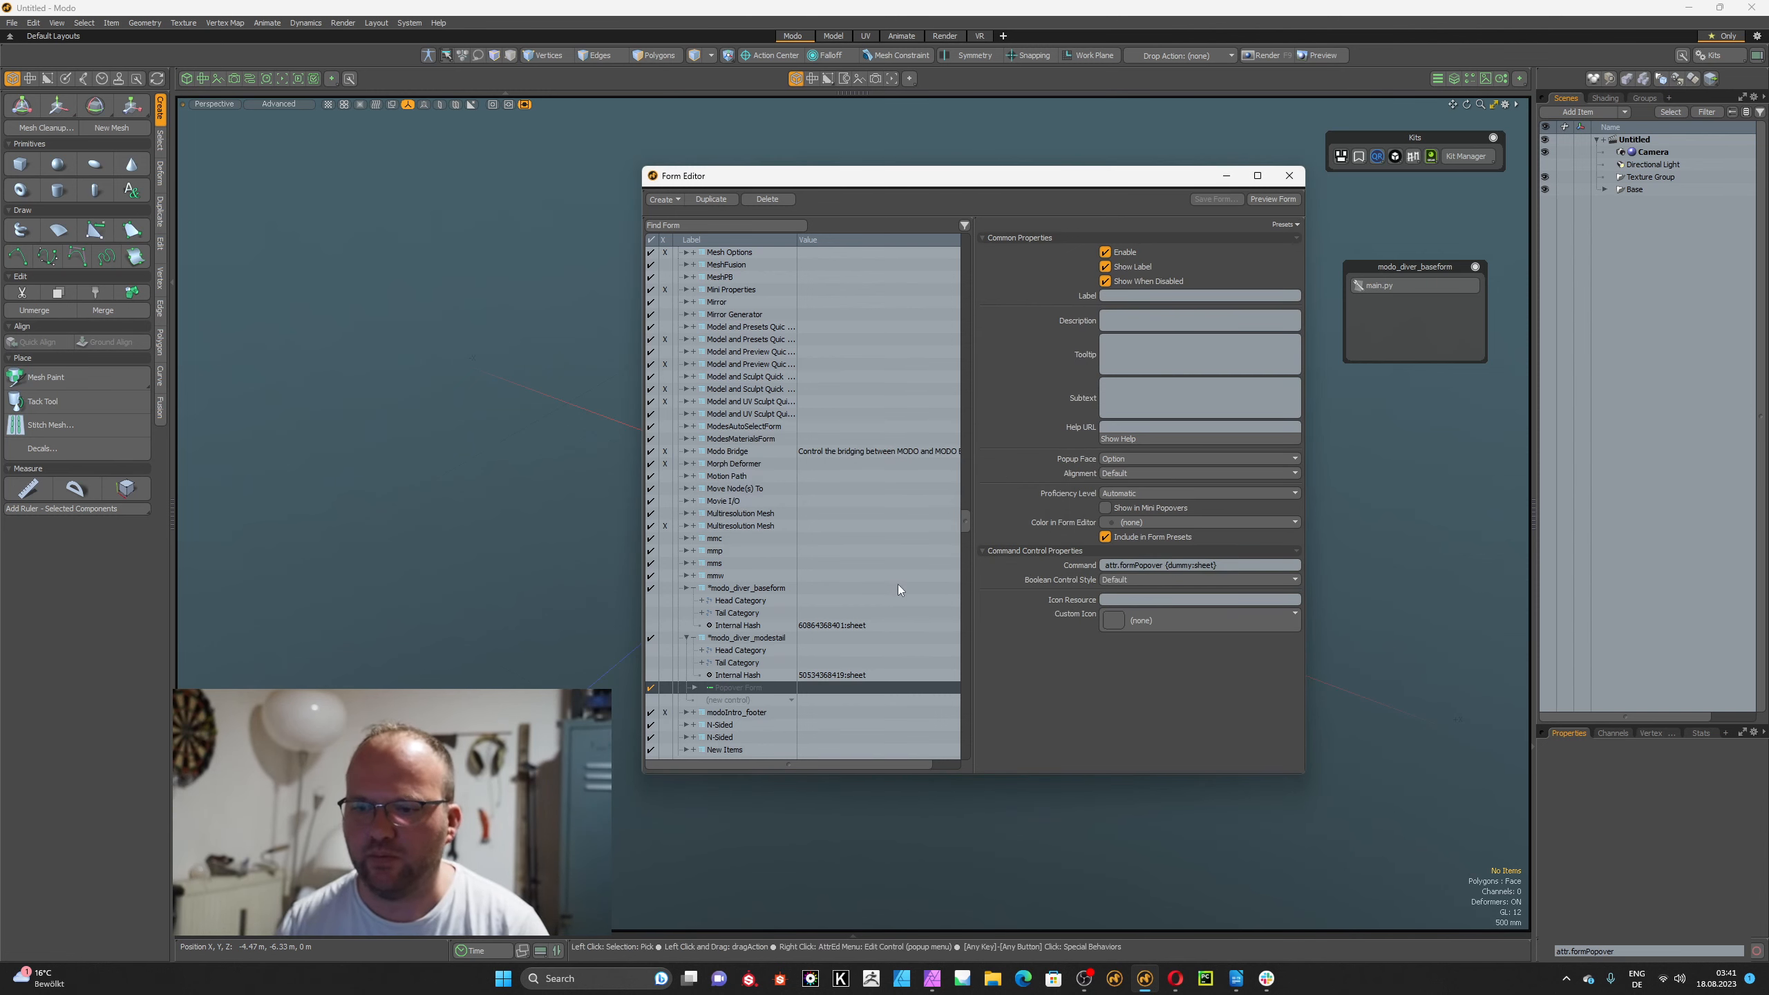
Save the modo_diver_modestail form to the Desktop as a config file named modo_diver_modestail.CFG.
click(728, 638)
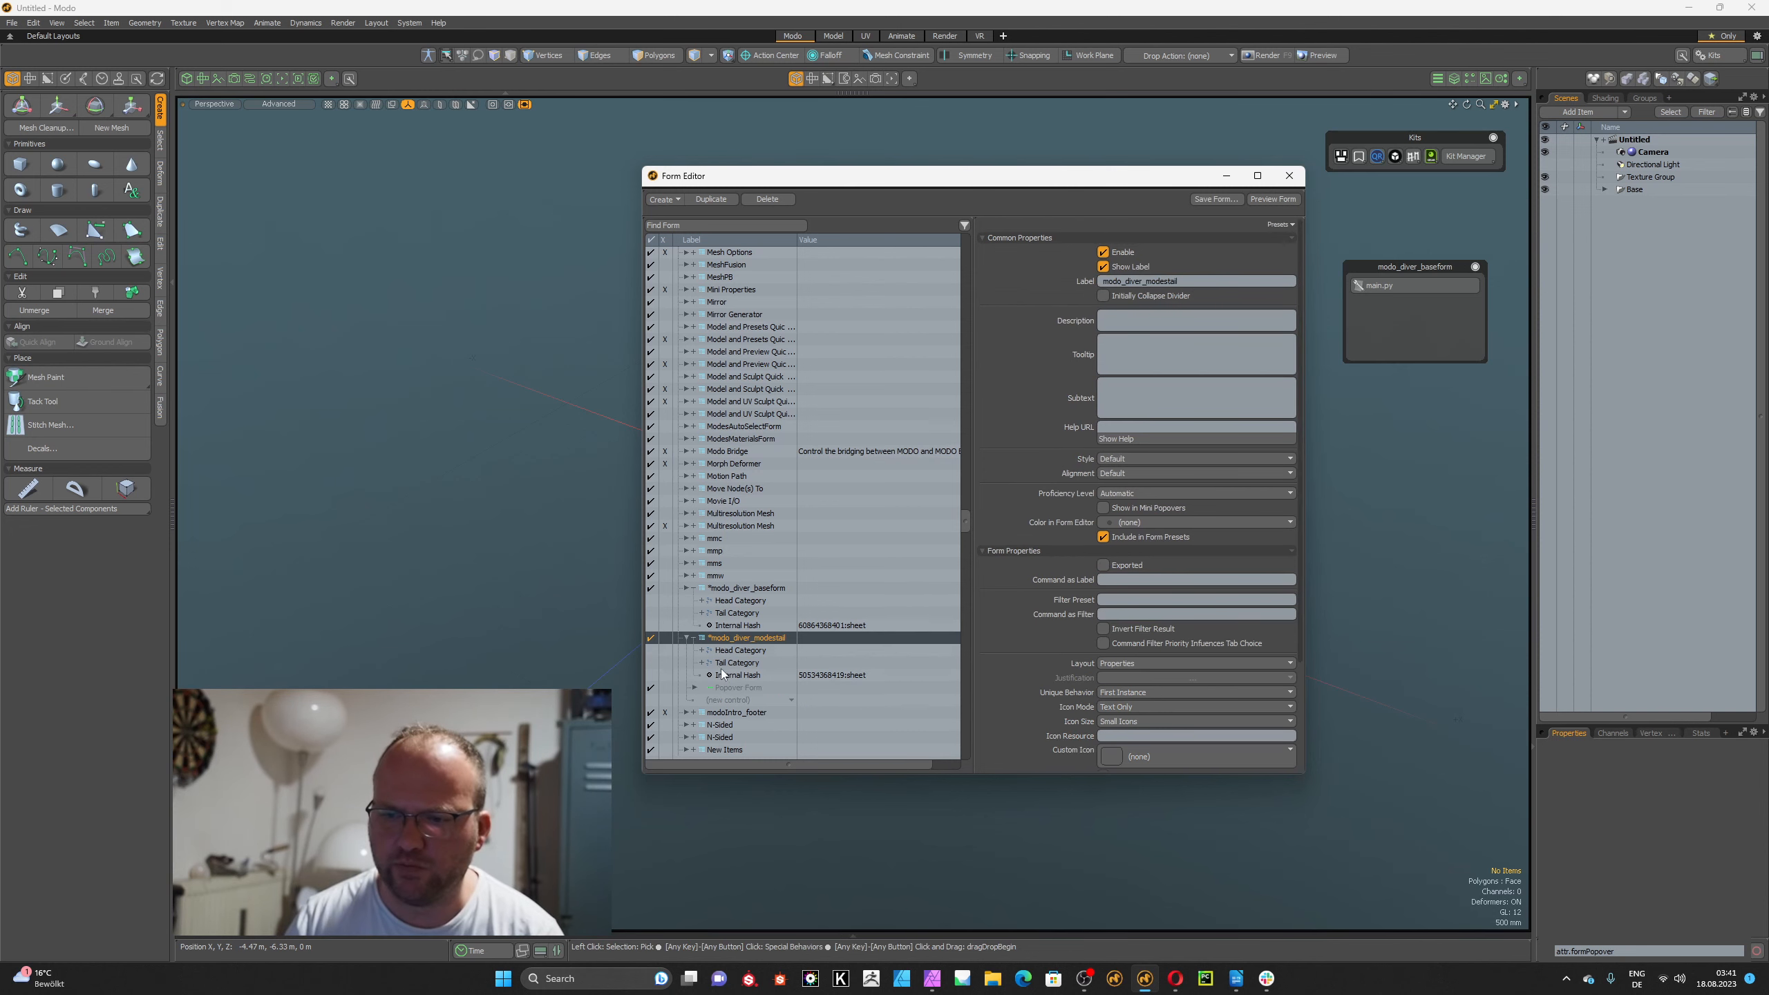
right_click(745, 640)
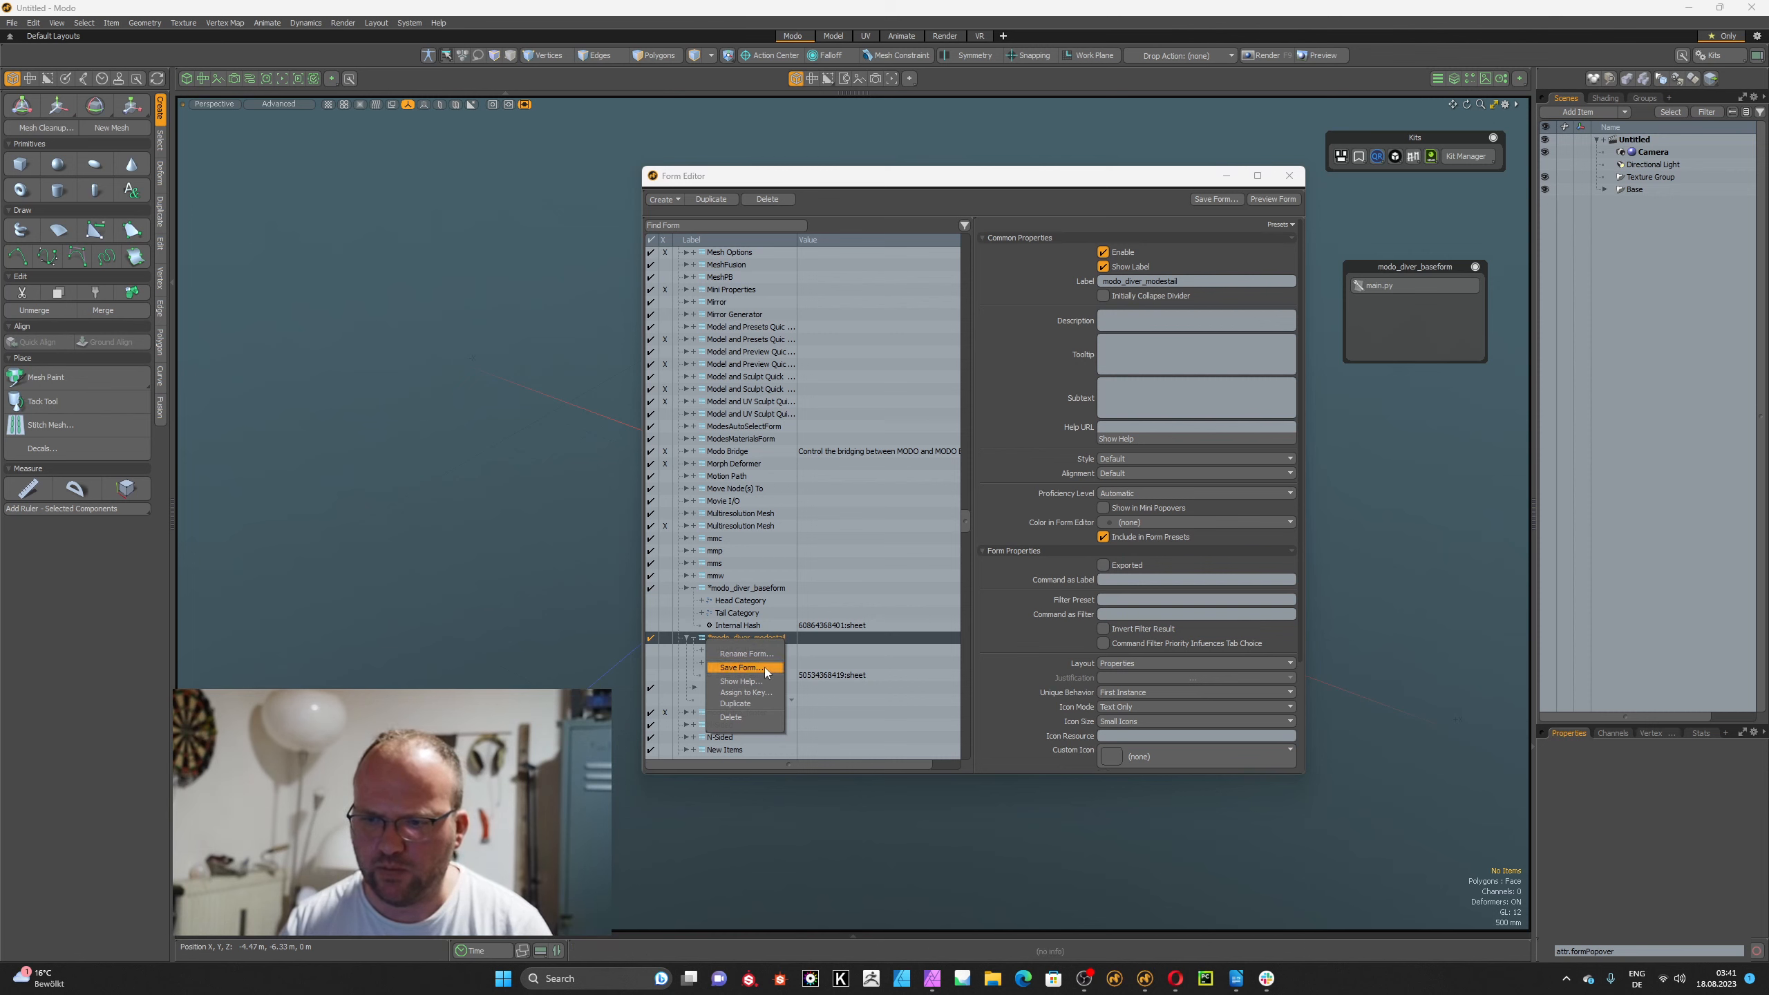
click(741, 667)
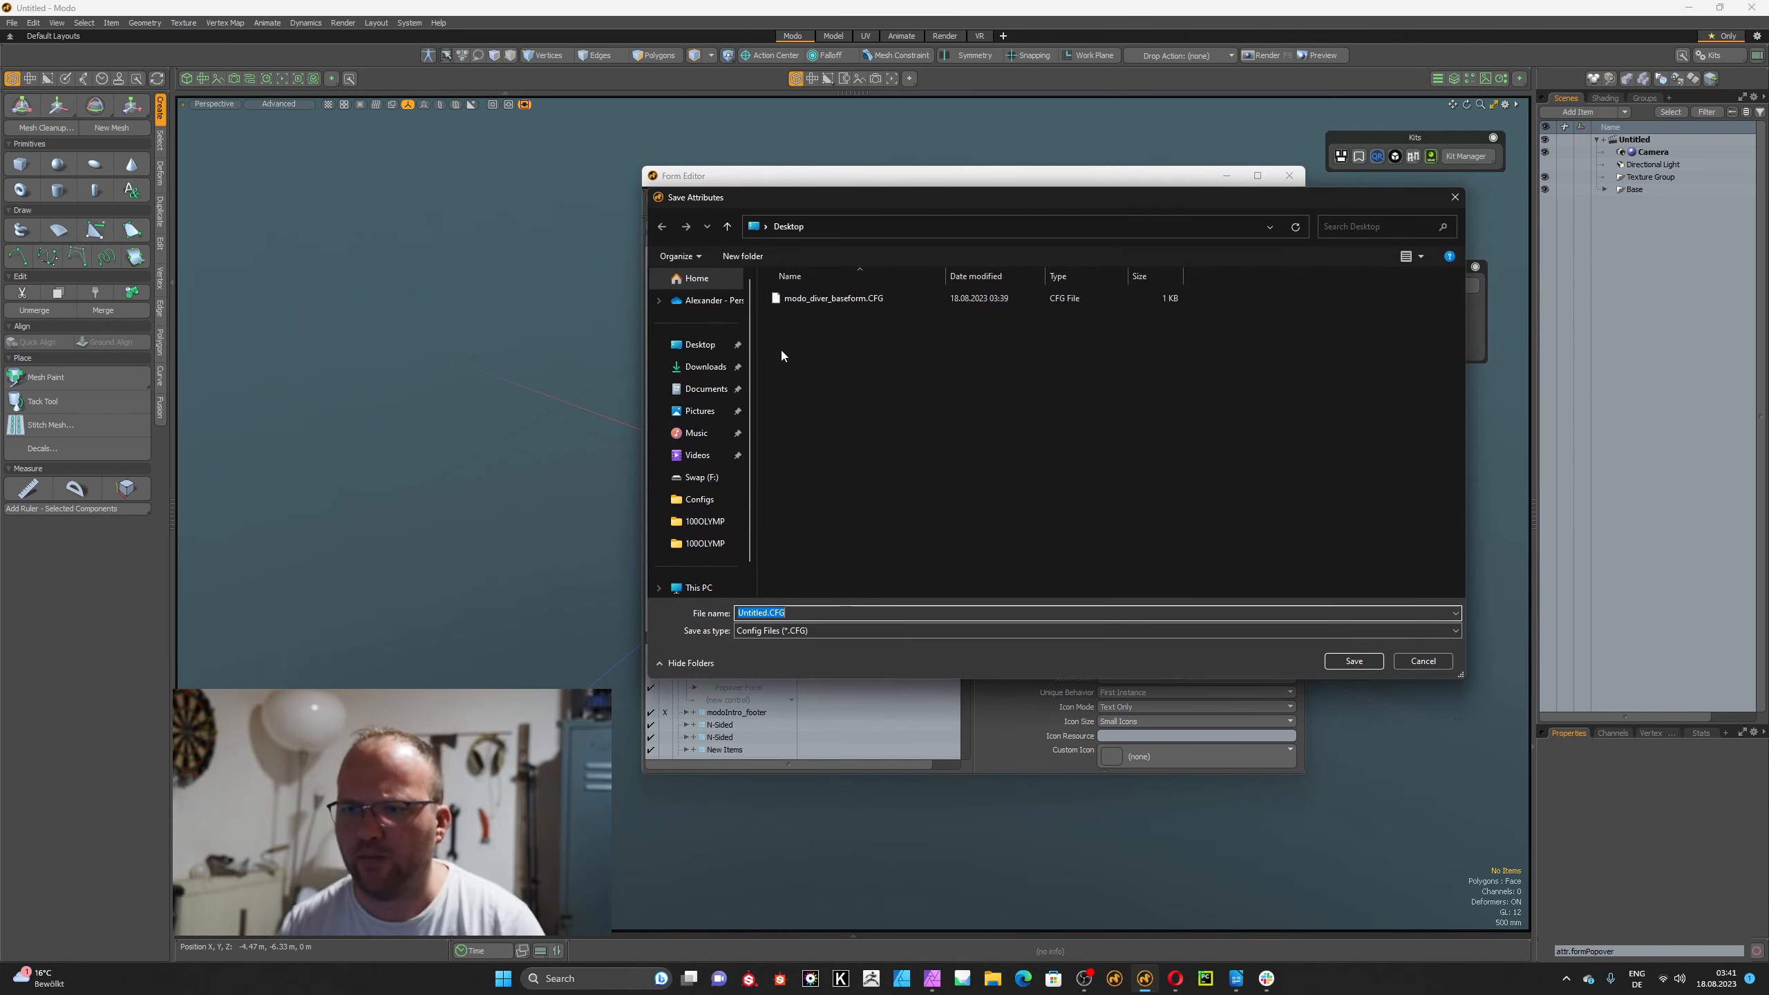
click(810, 301)
click(813, 614)
double_click(812, 614)
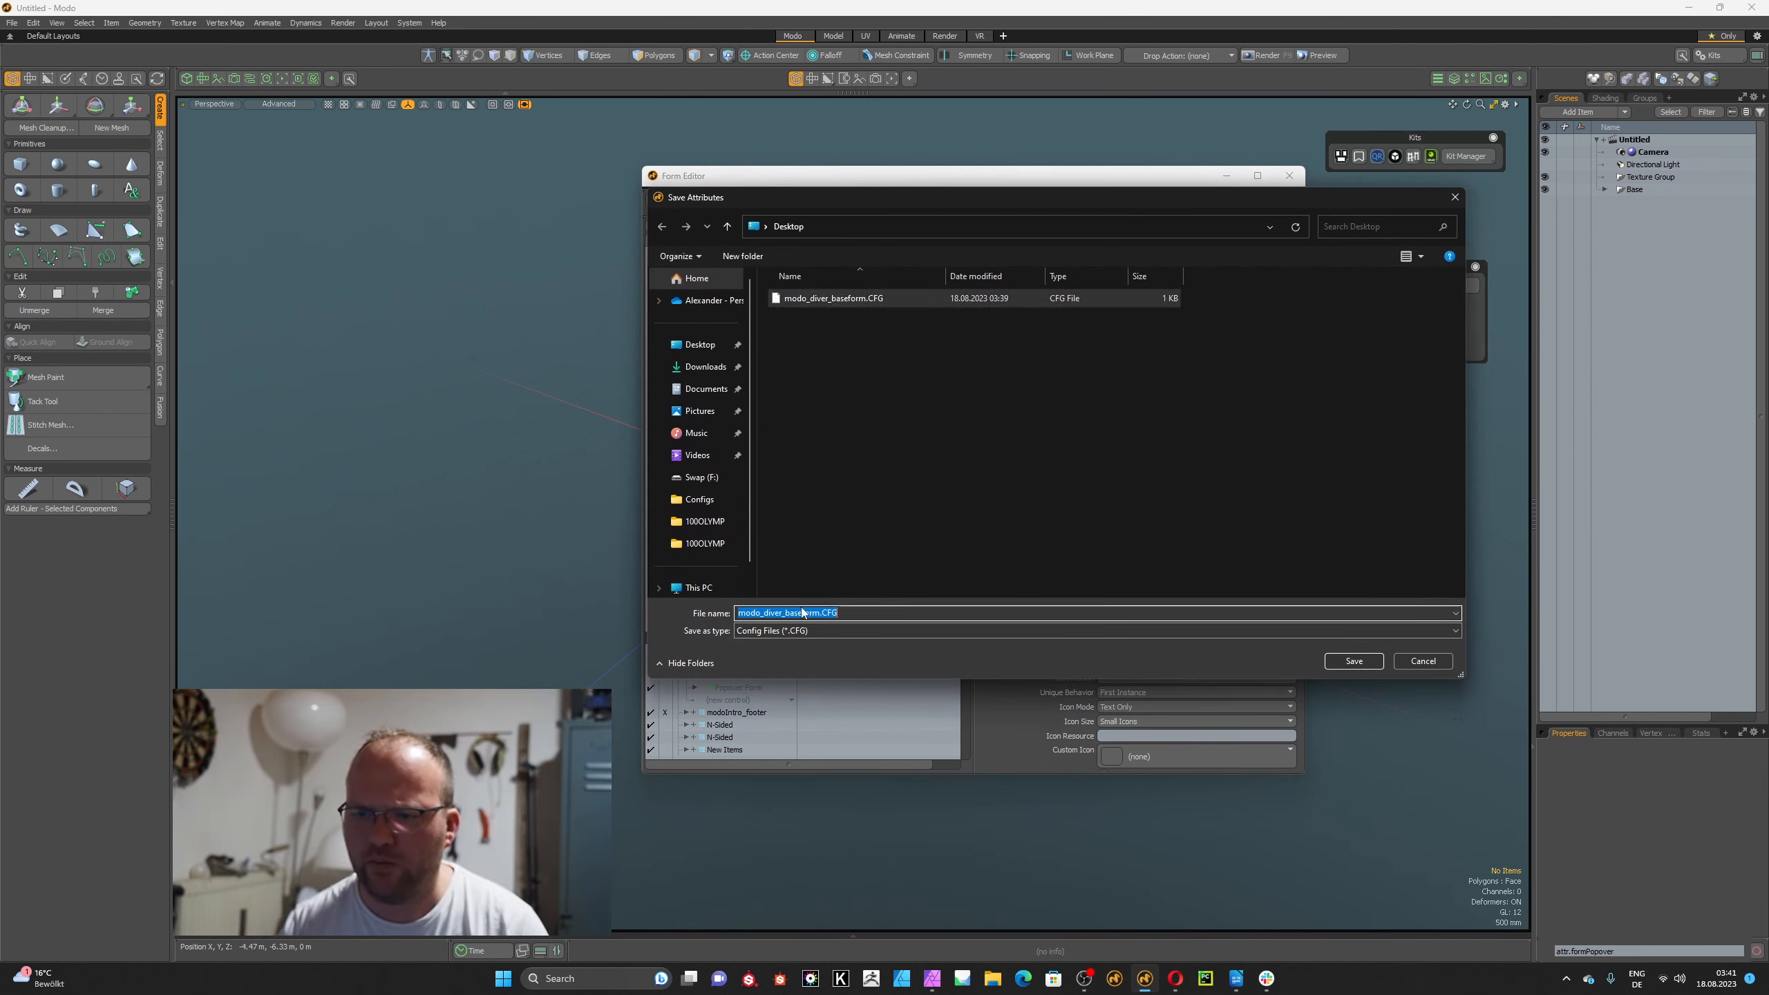
drag(785, 613, 819, 613)
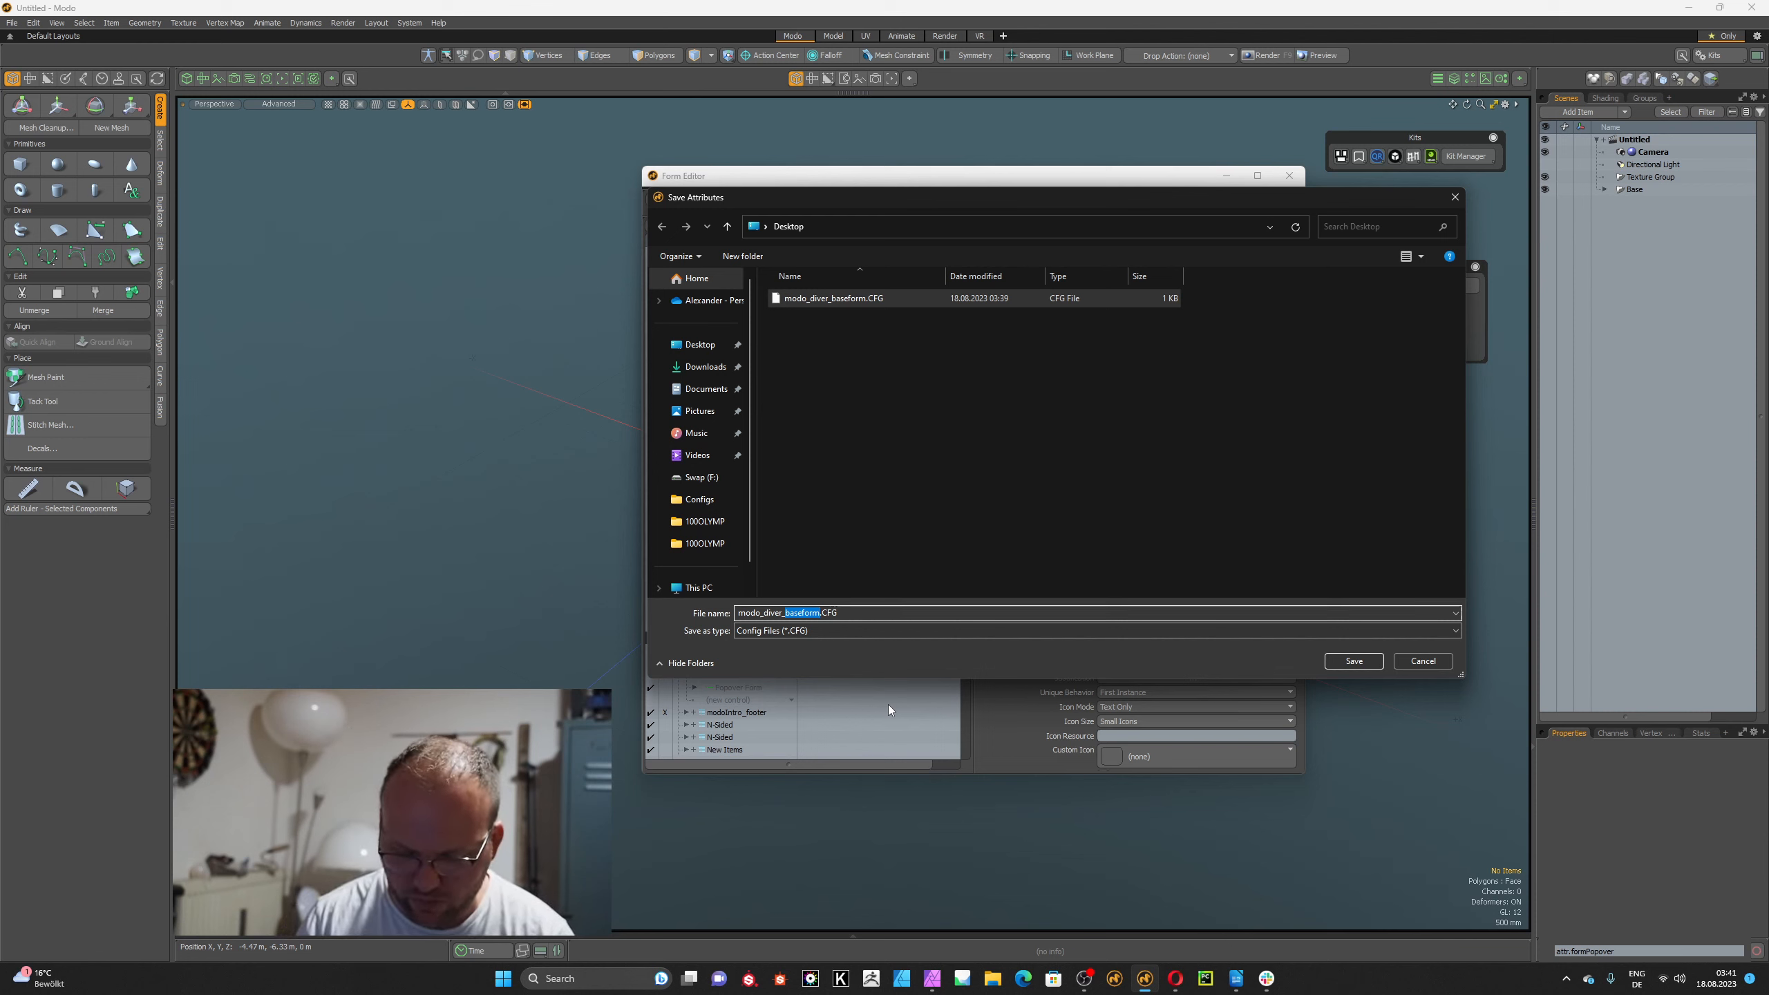
text(modest)
text(ail)
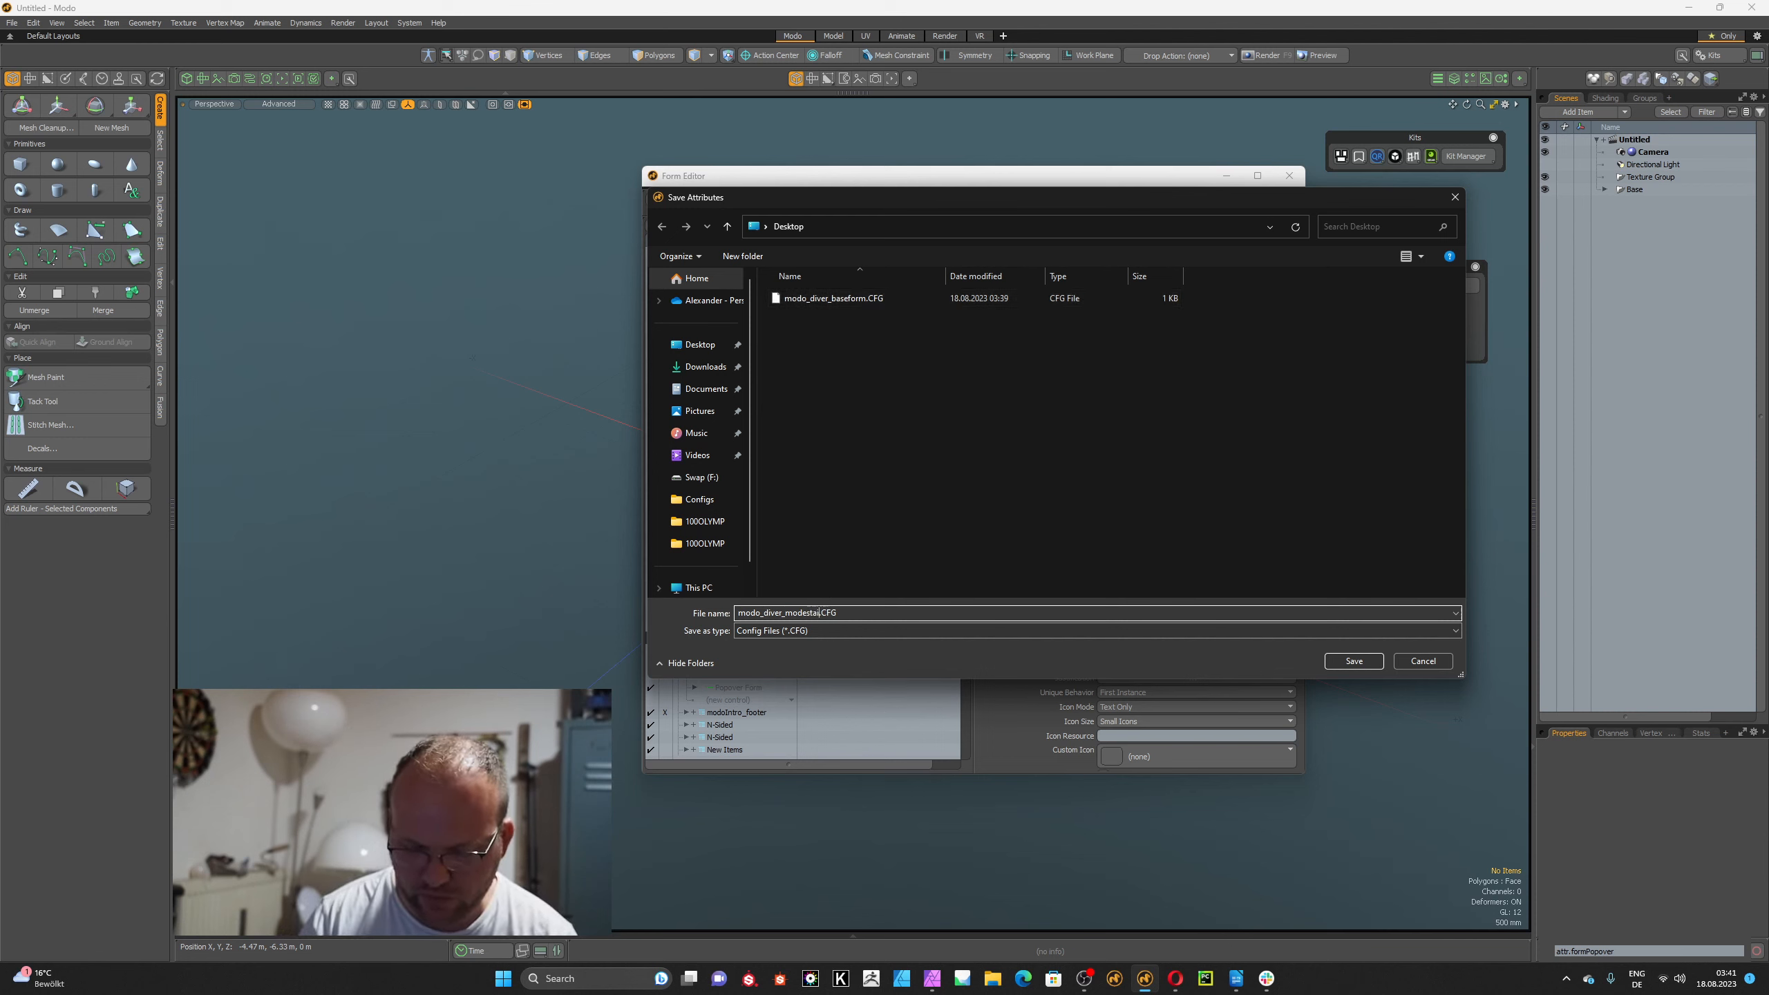
key(Return)
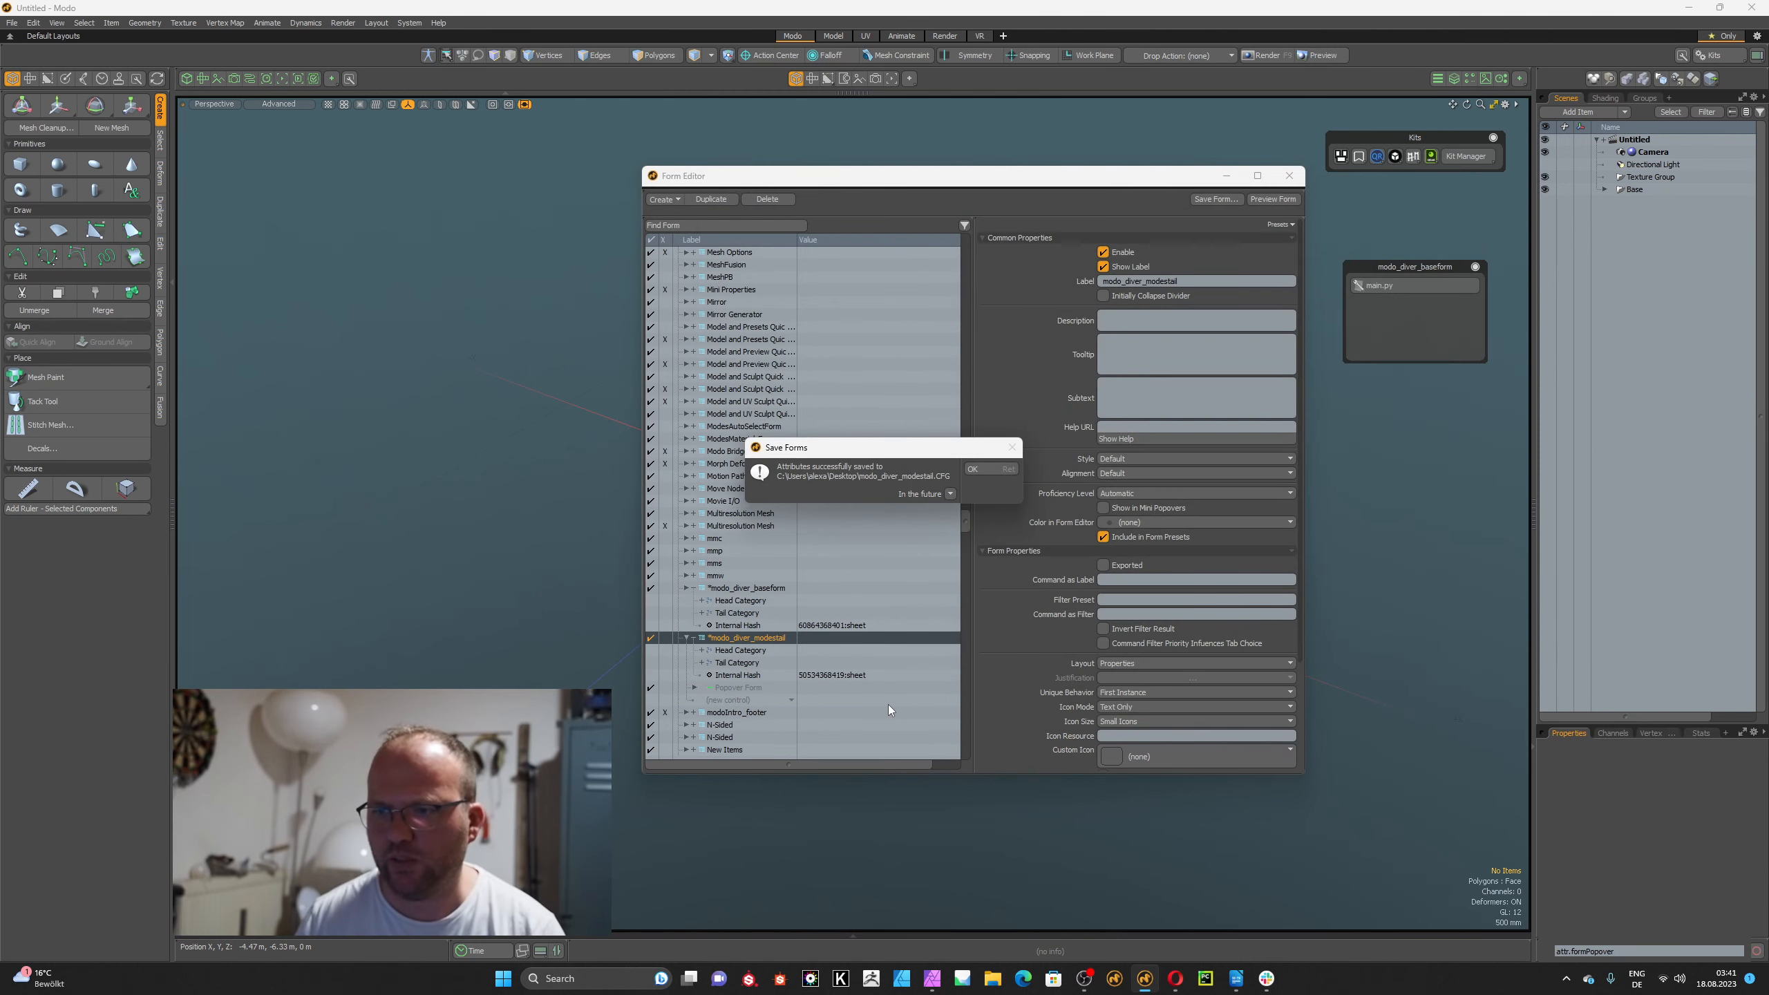
click(974, 466)
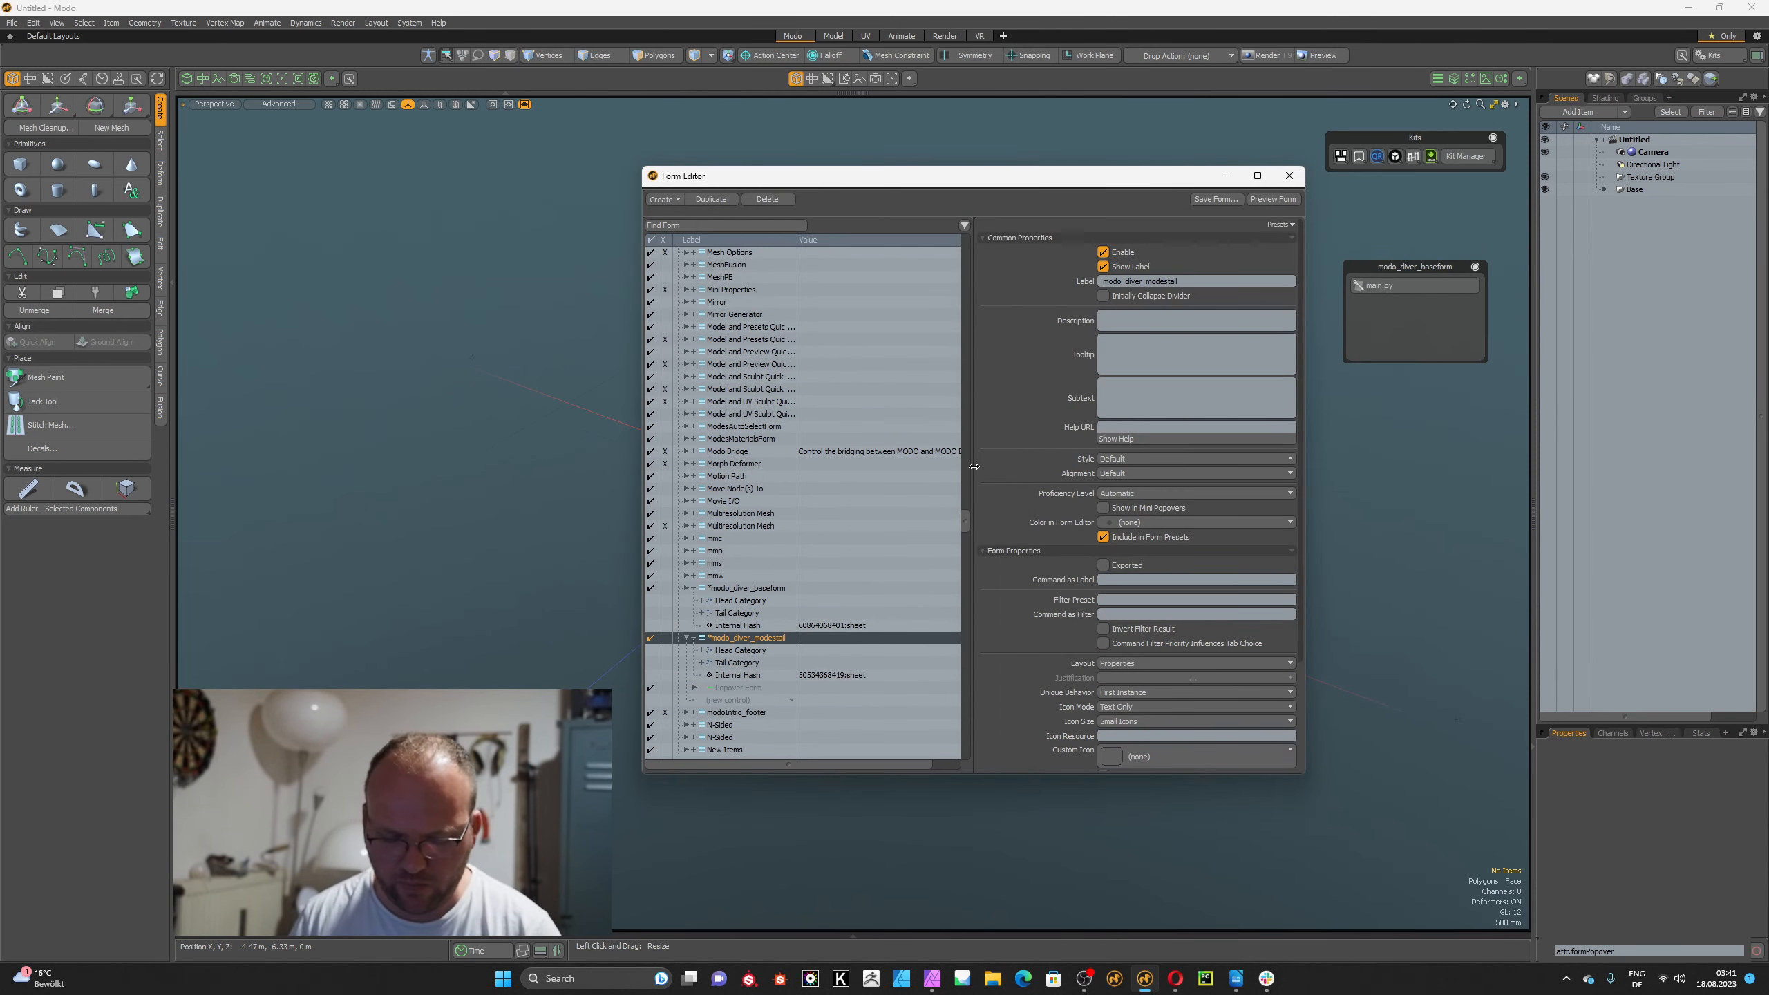
Switch to Task Manager, end the MODO task, and close Task Manager.
key(alt)
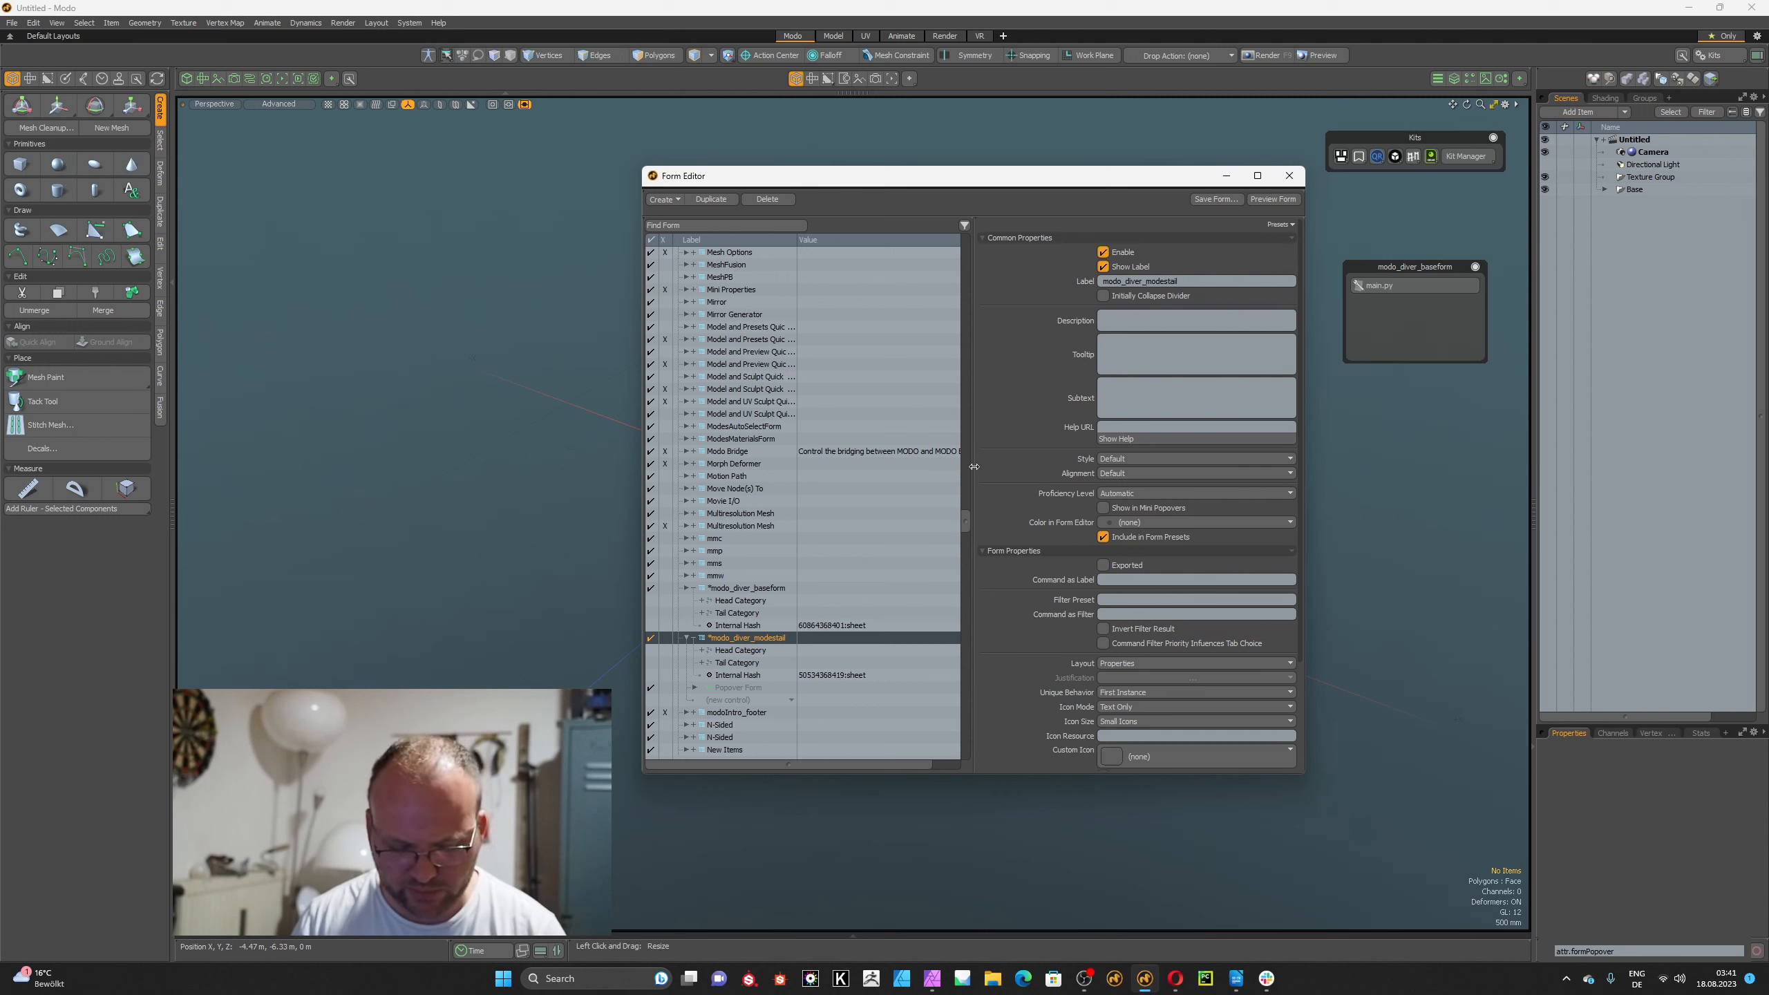
key(ctrl)
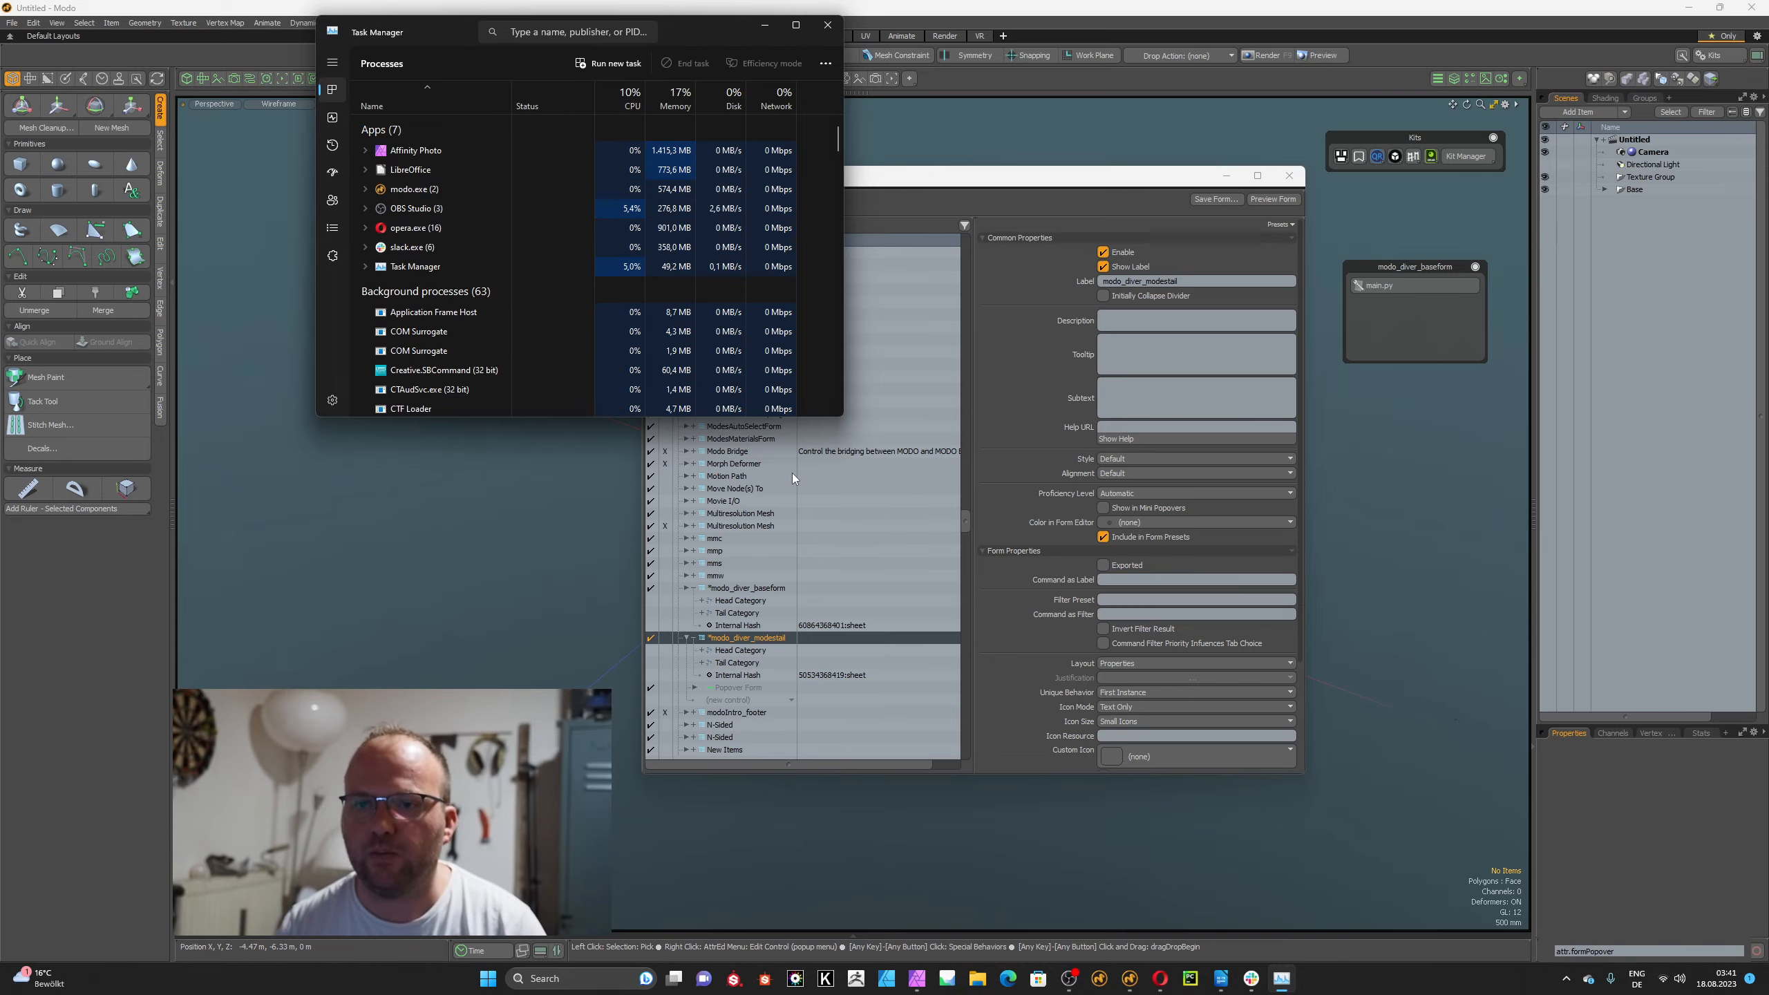
right_click(419, 192)
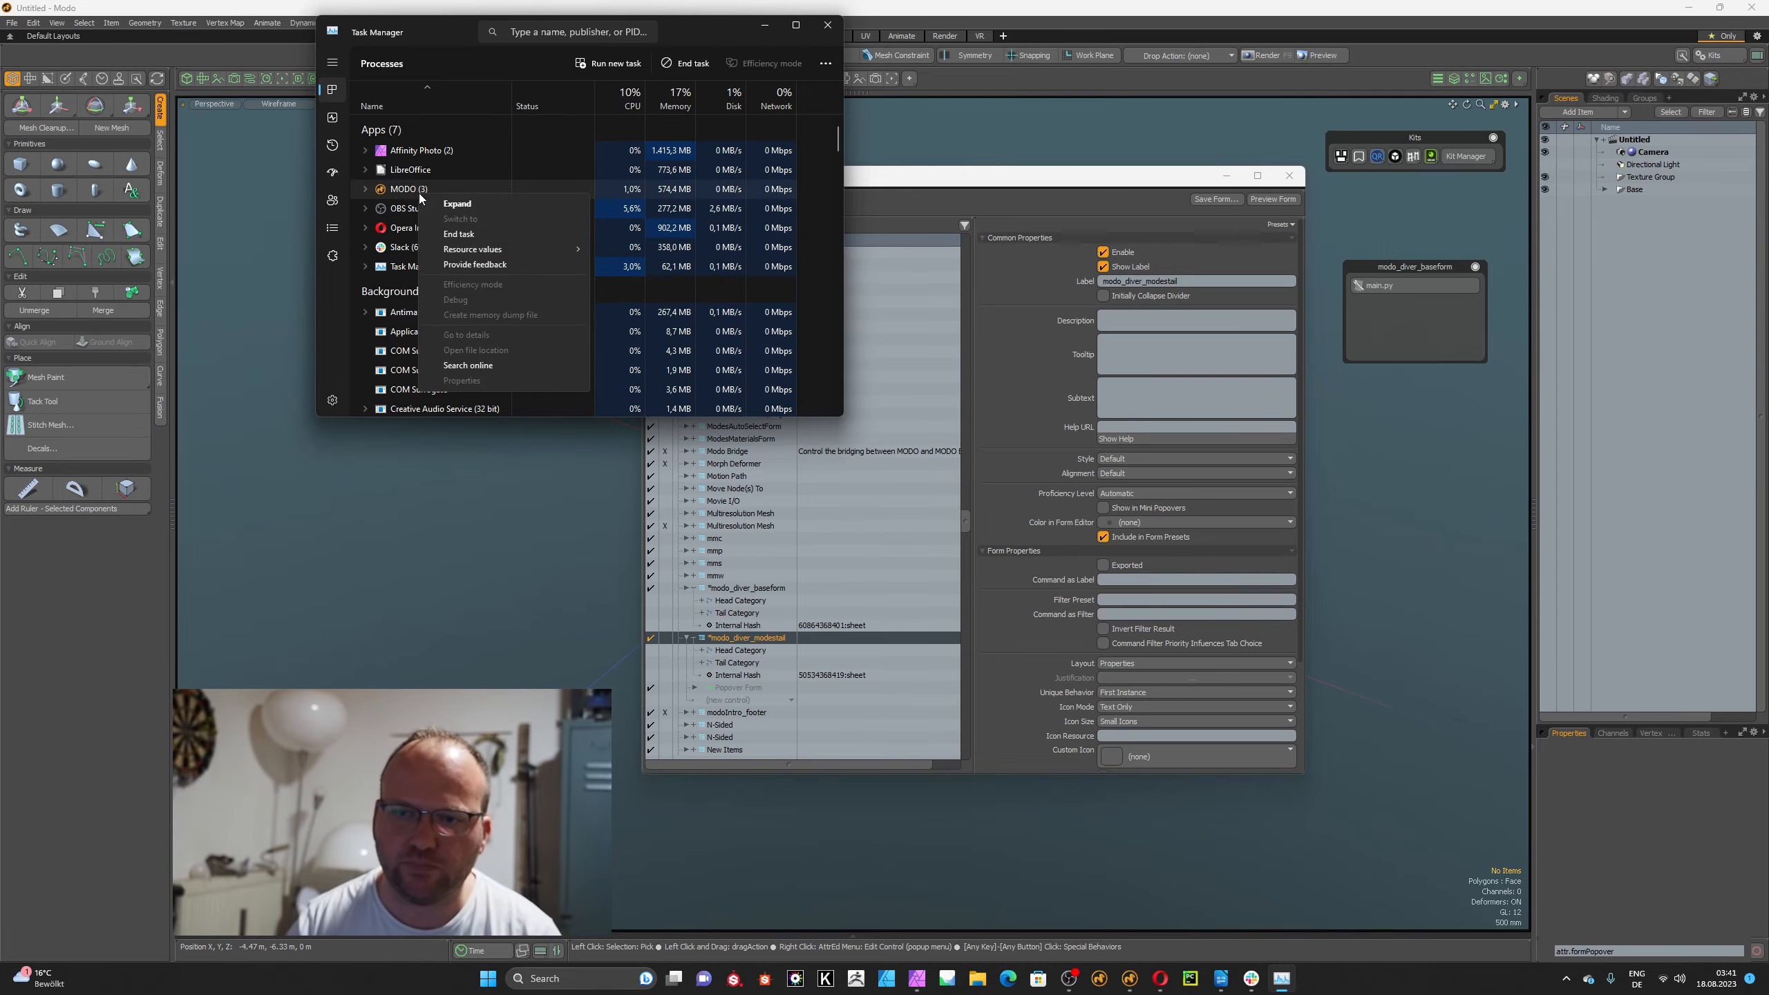
click(471, 232)
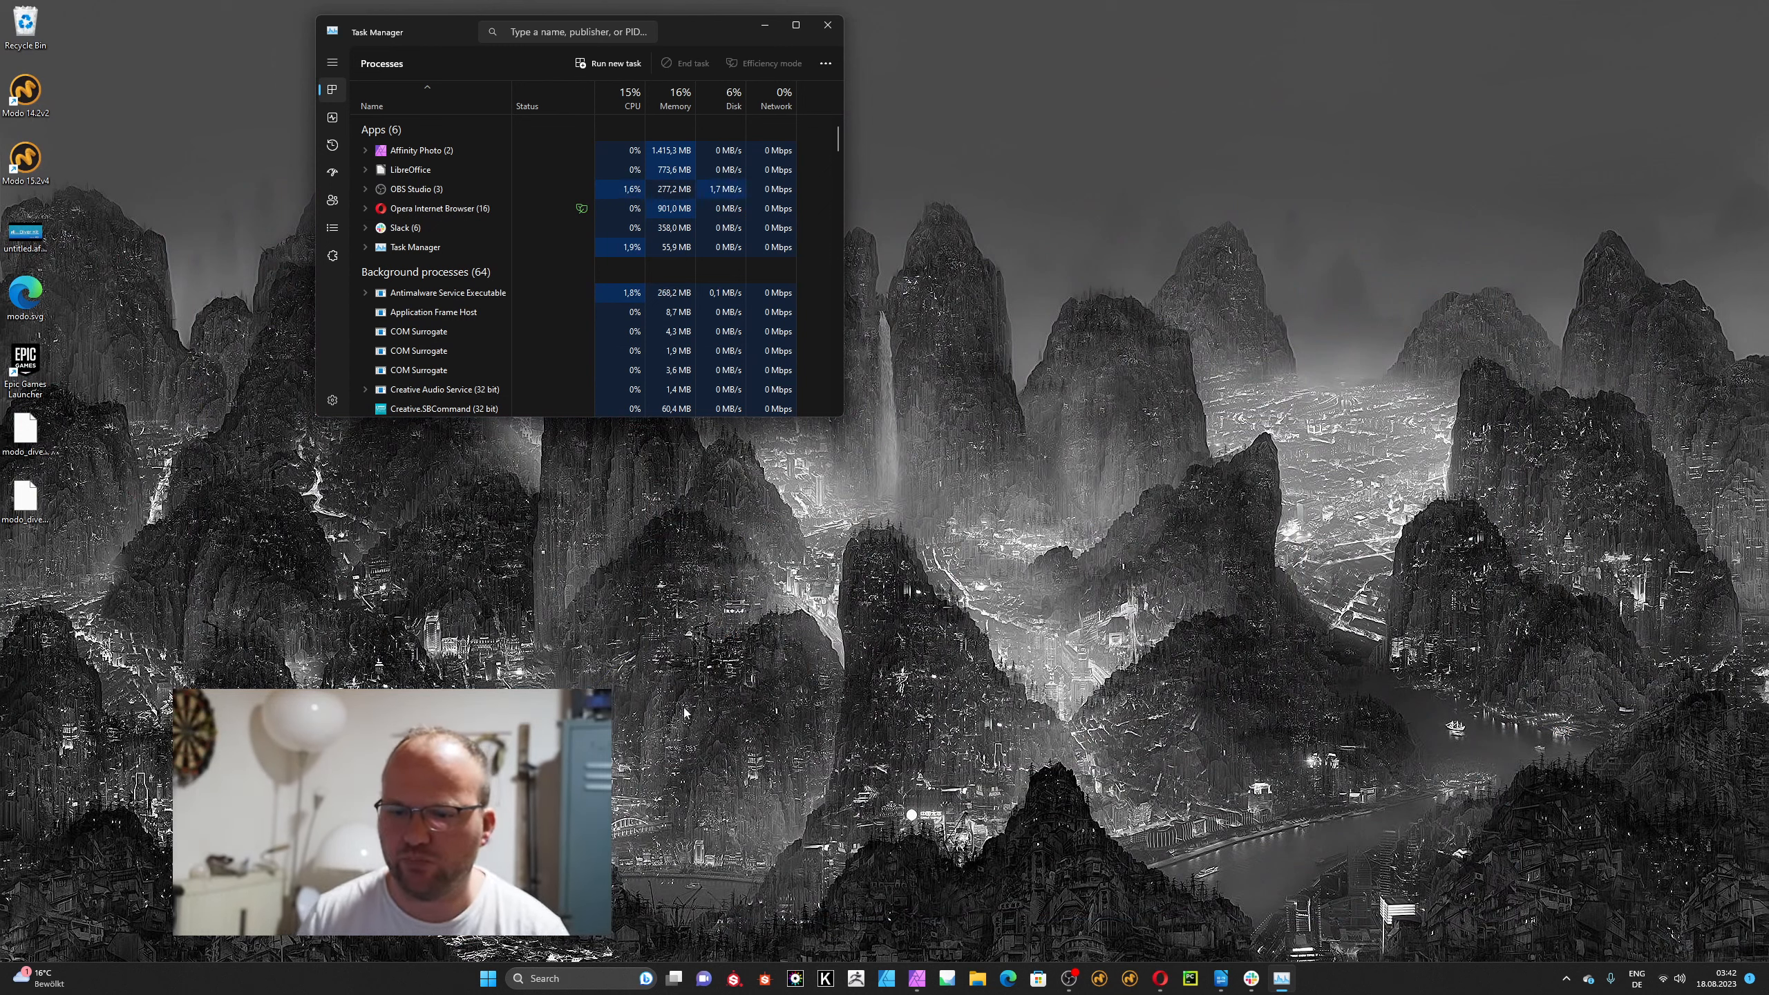
click(827, 25)
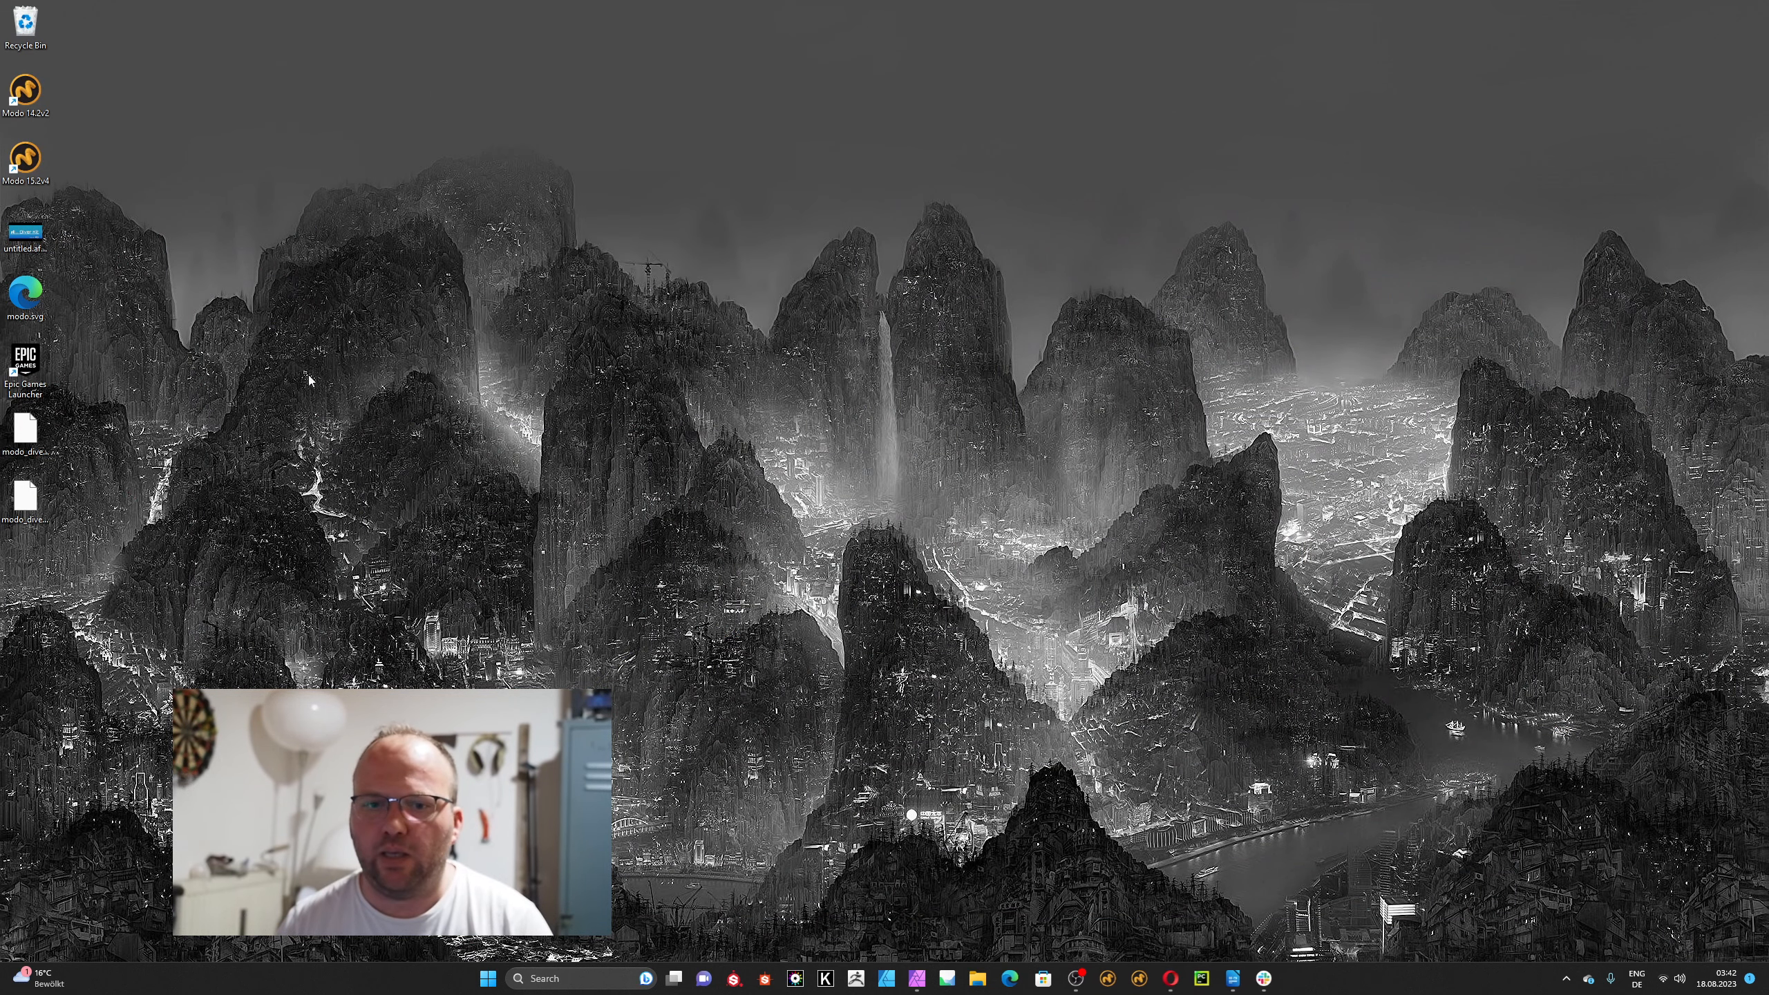
Relaunch Modo, dismiss its intro window, and reposition the modo_diver_baseform popover over the edge of the Form Editor.
click(1146, 981)
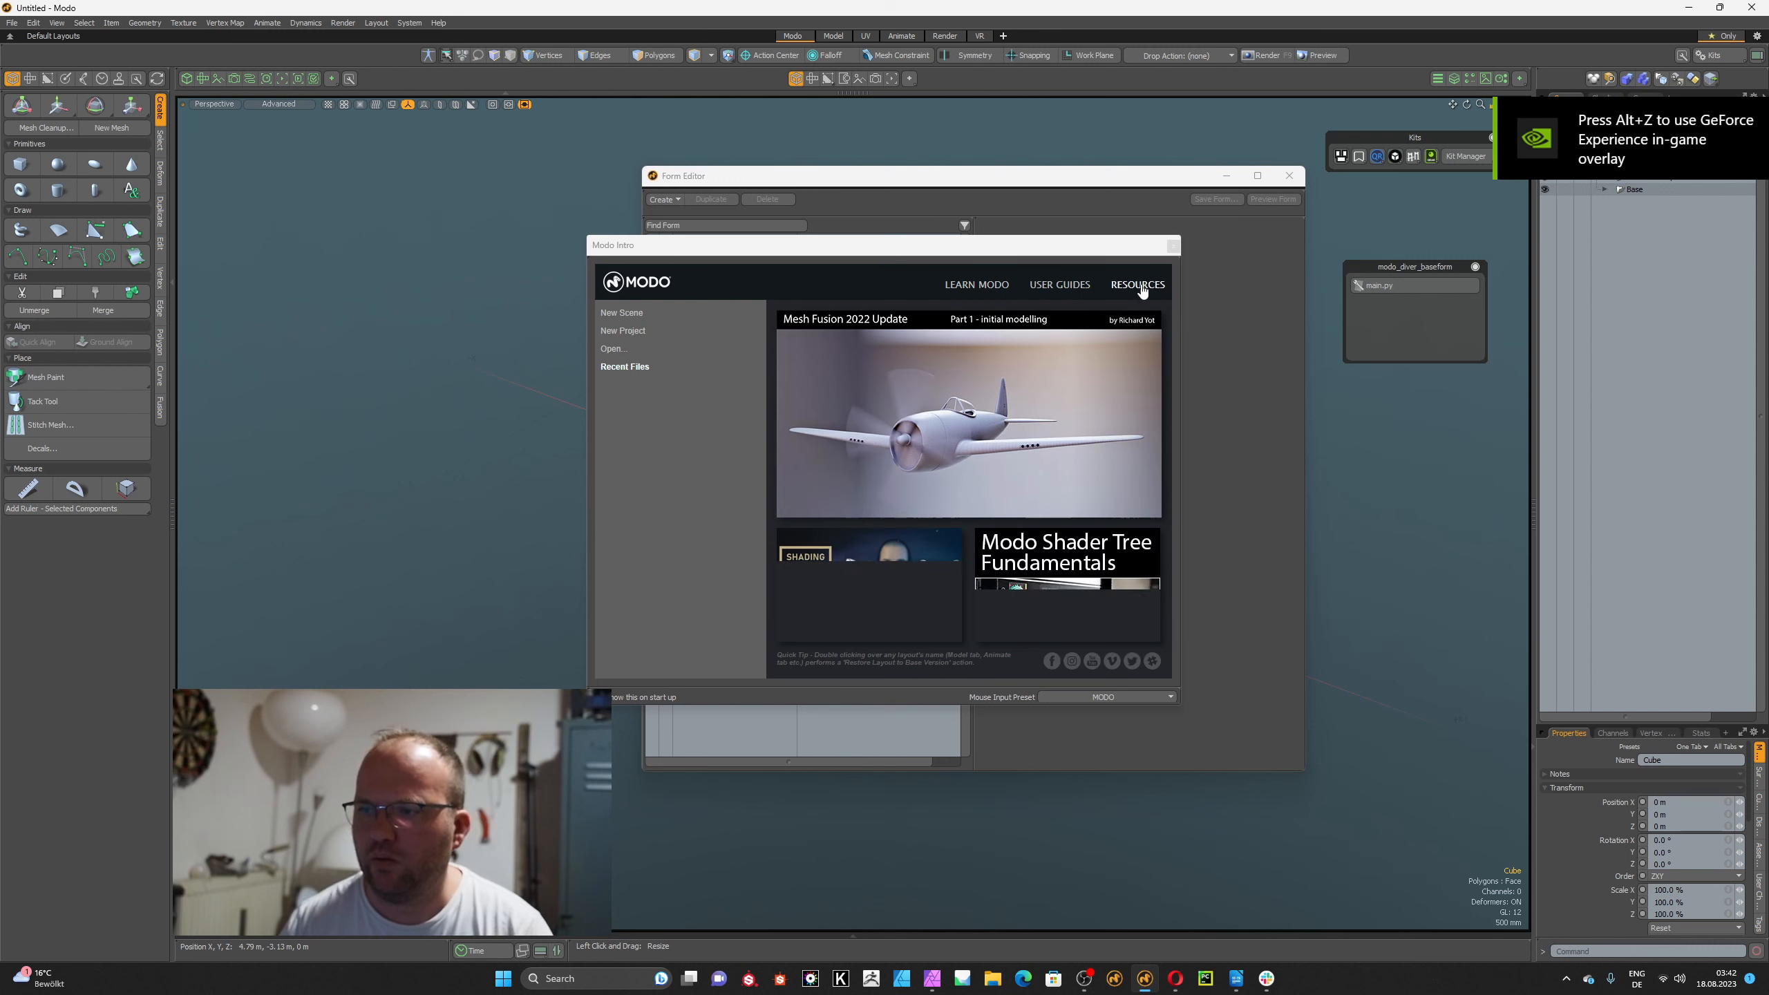
click(1172, 246)
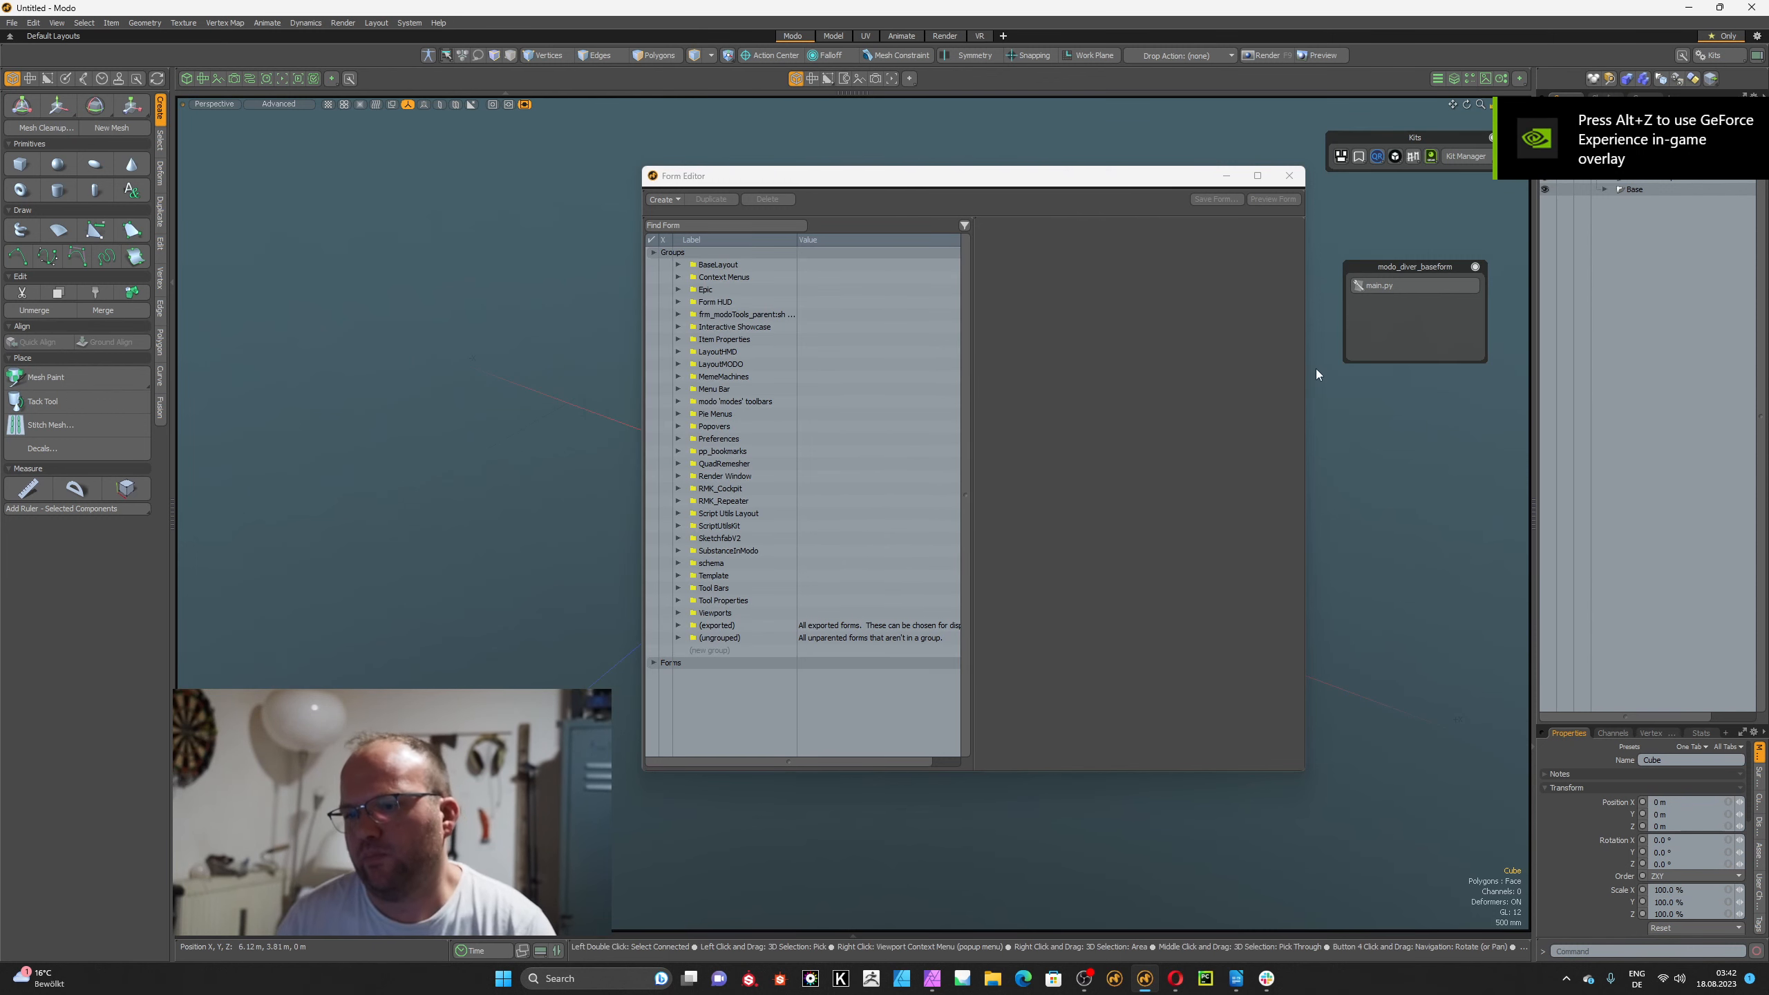
drag(1404, 334, 1399, 375)
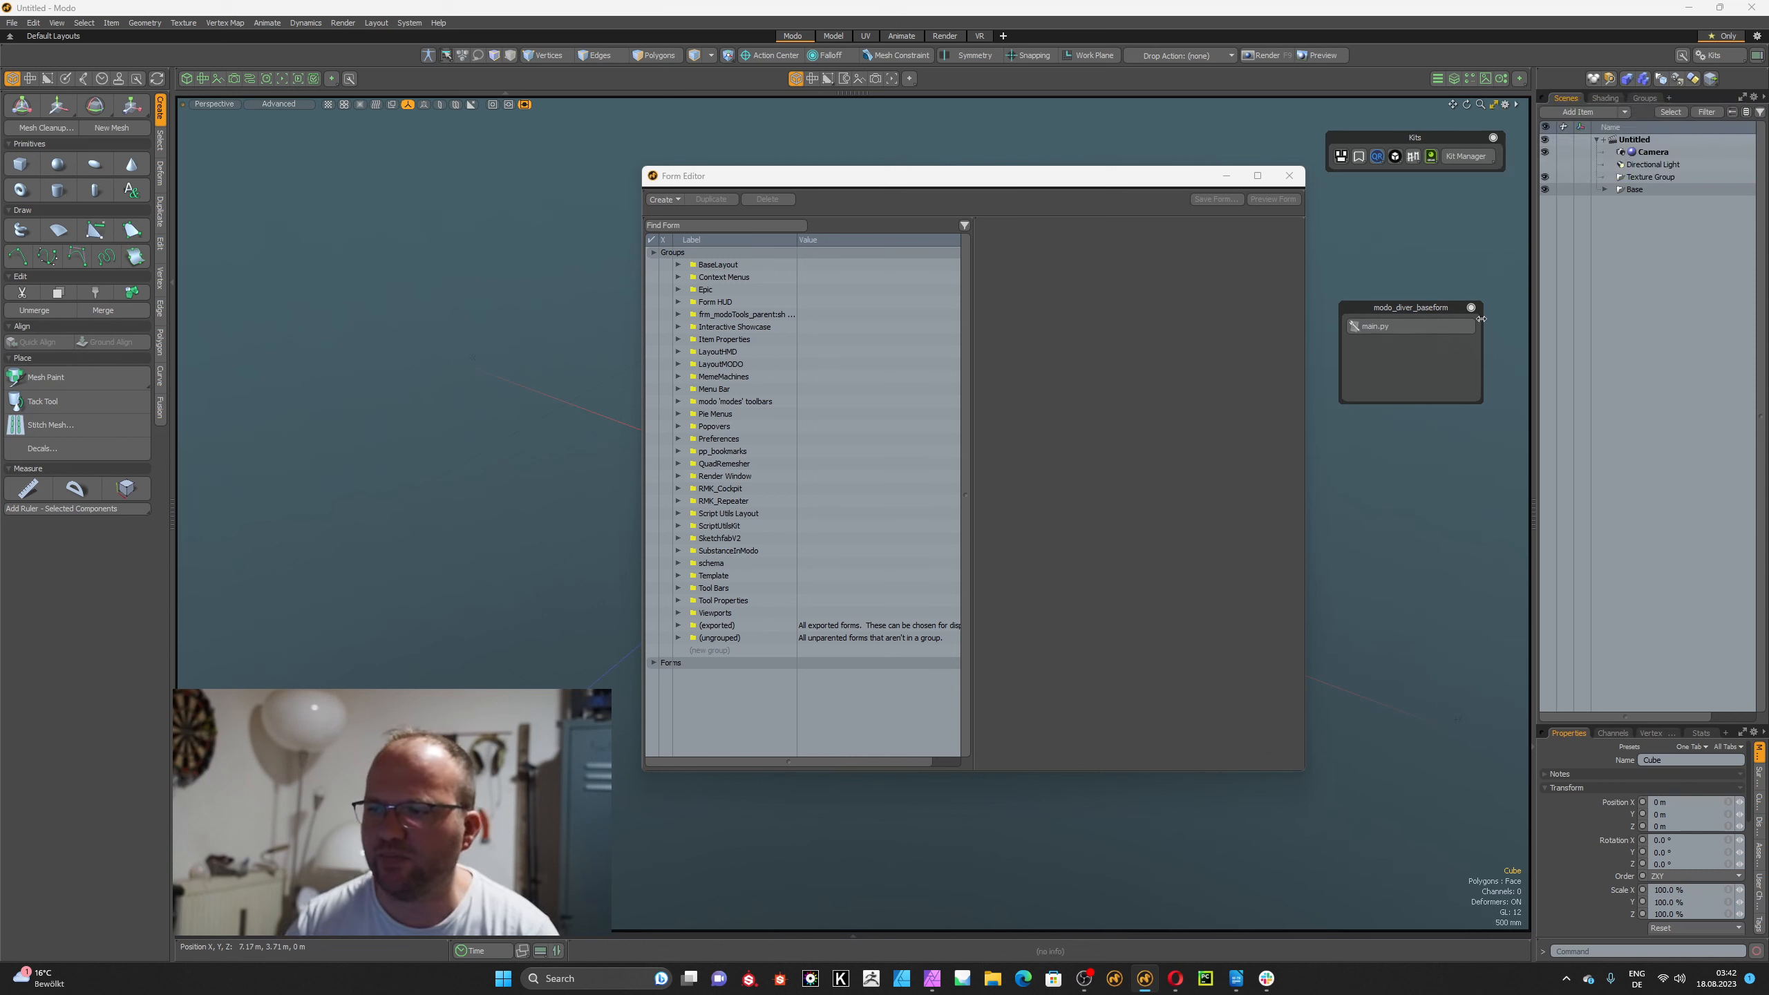
drag(1395, 307, 1300, 292)
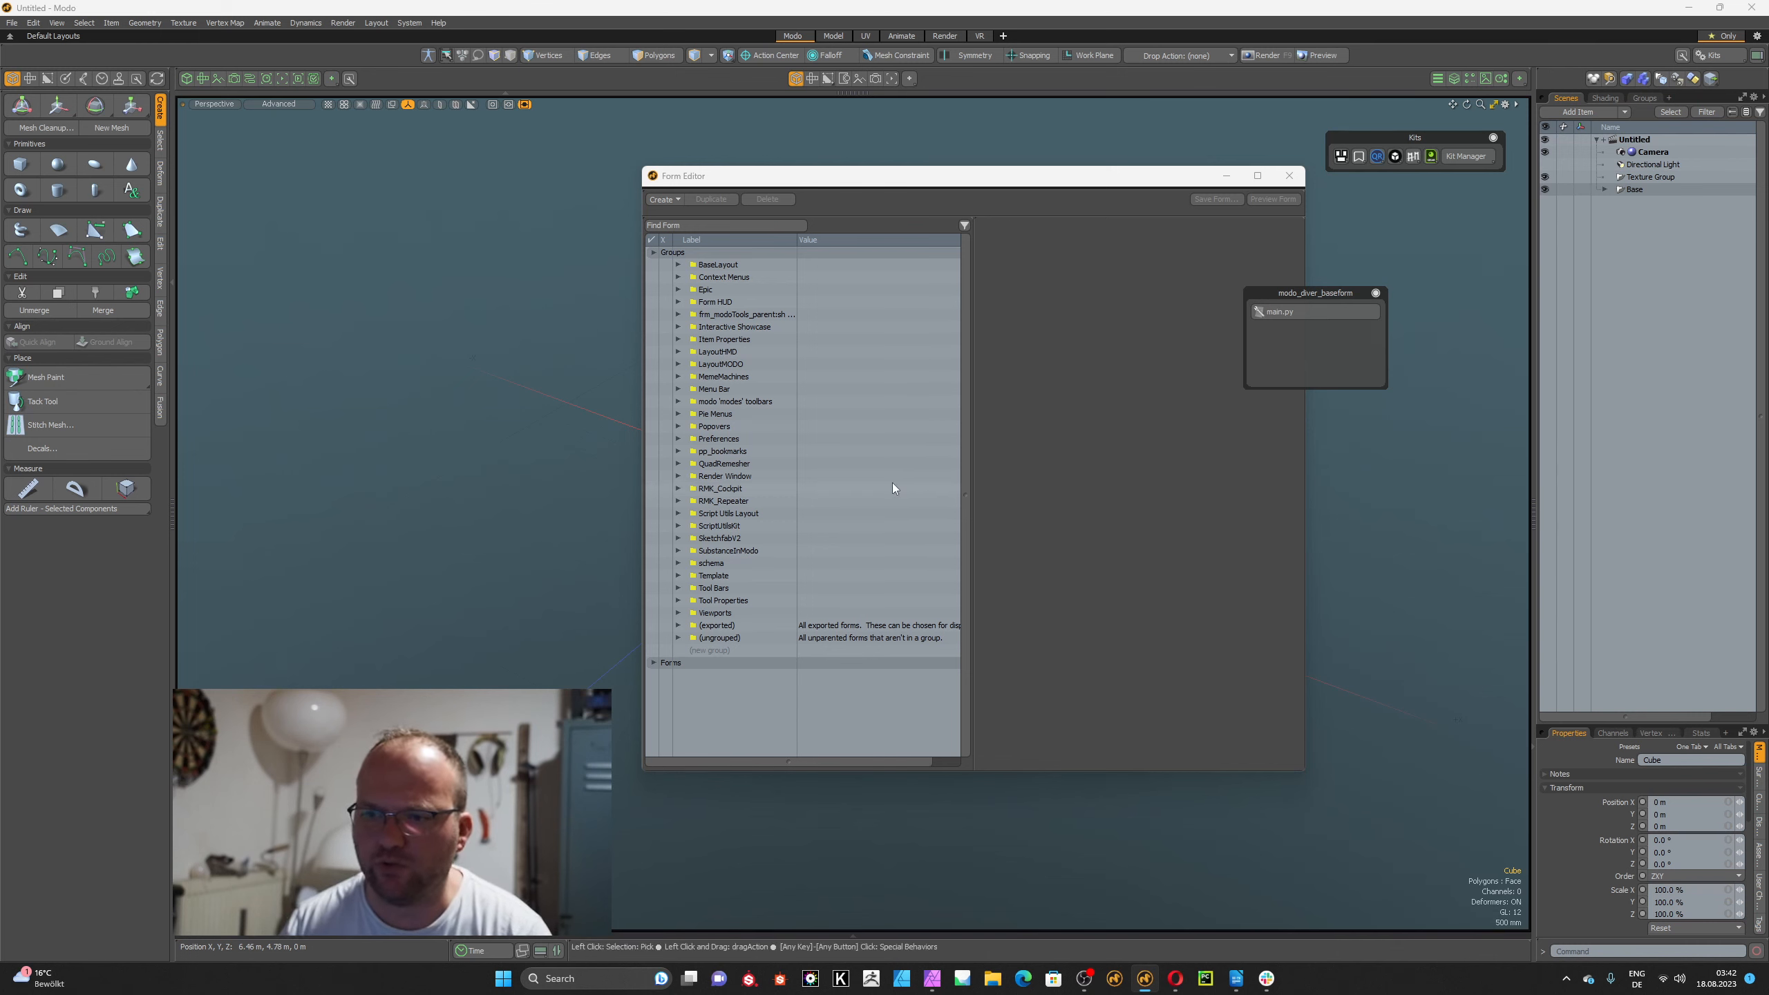
Expand the Forms list and filter the Form Editor entries by modo_diver.
click(653, 662)
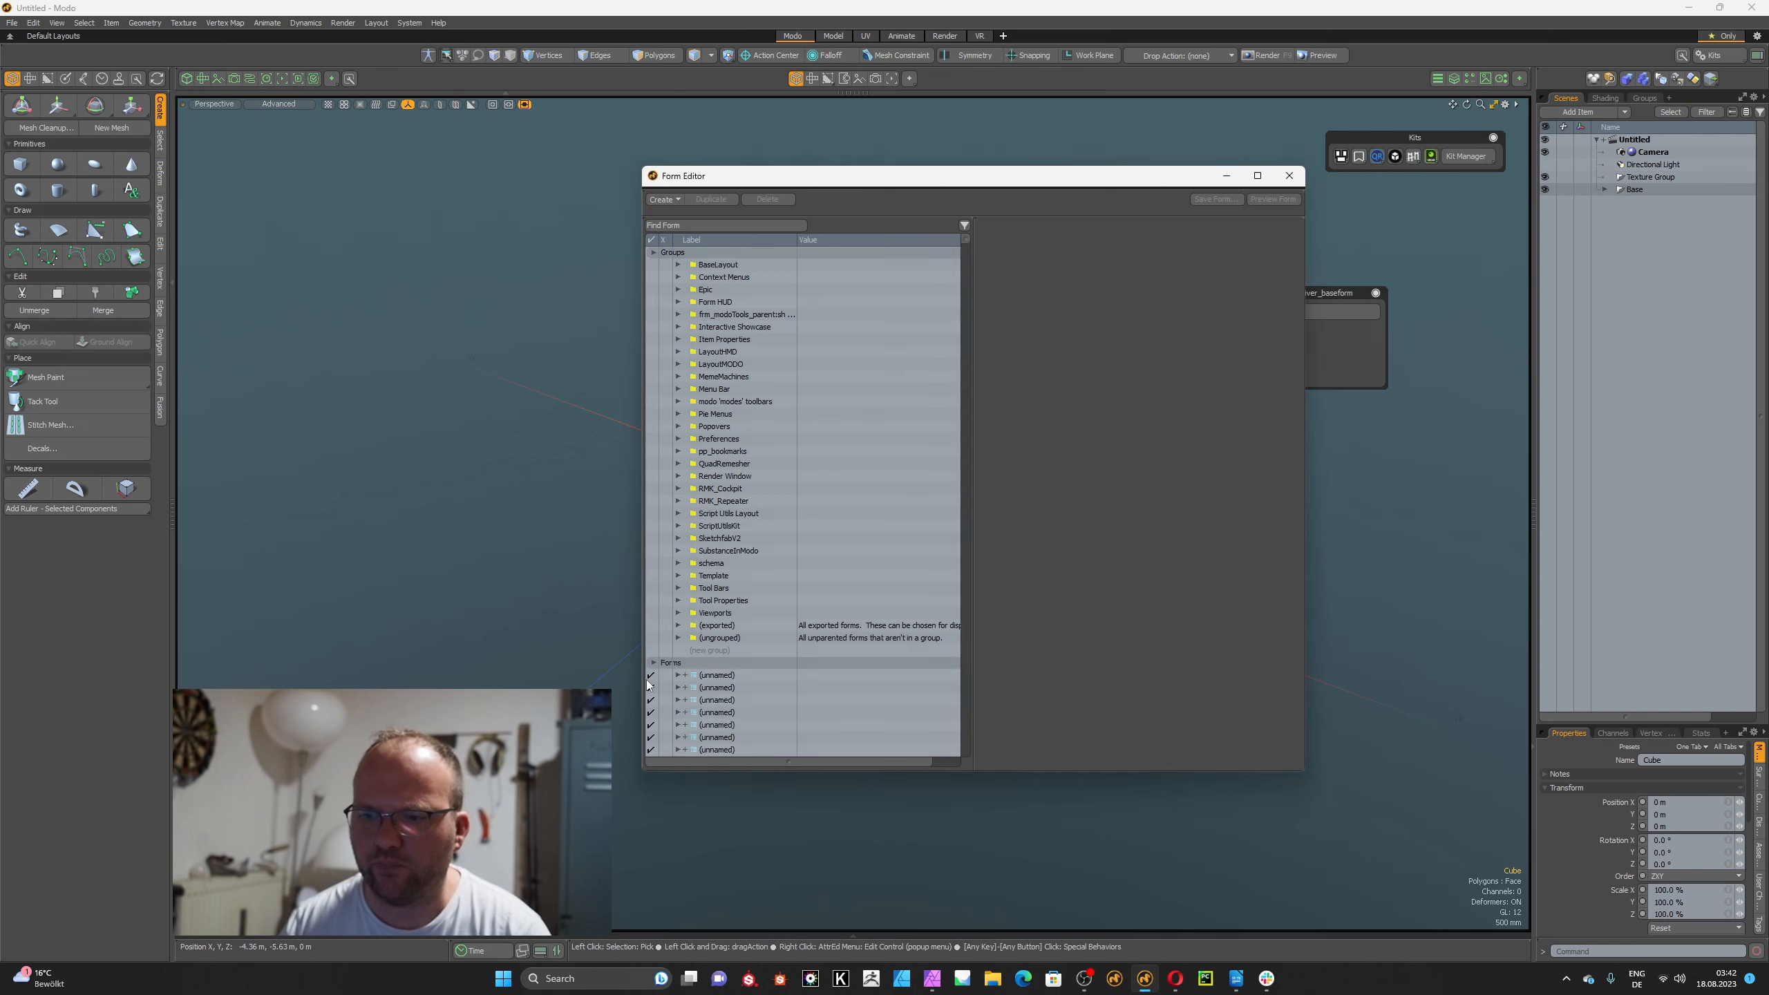
click(963, 224)
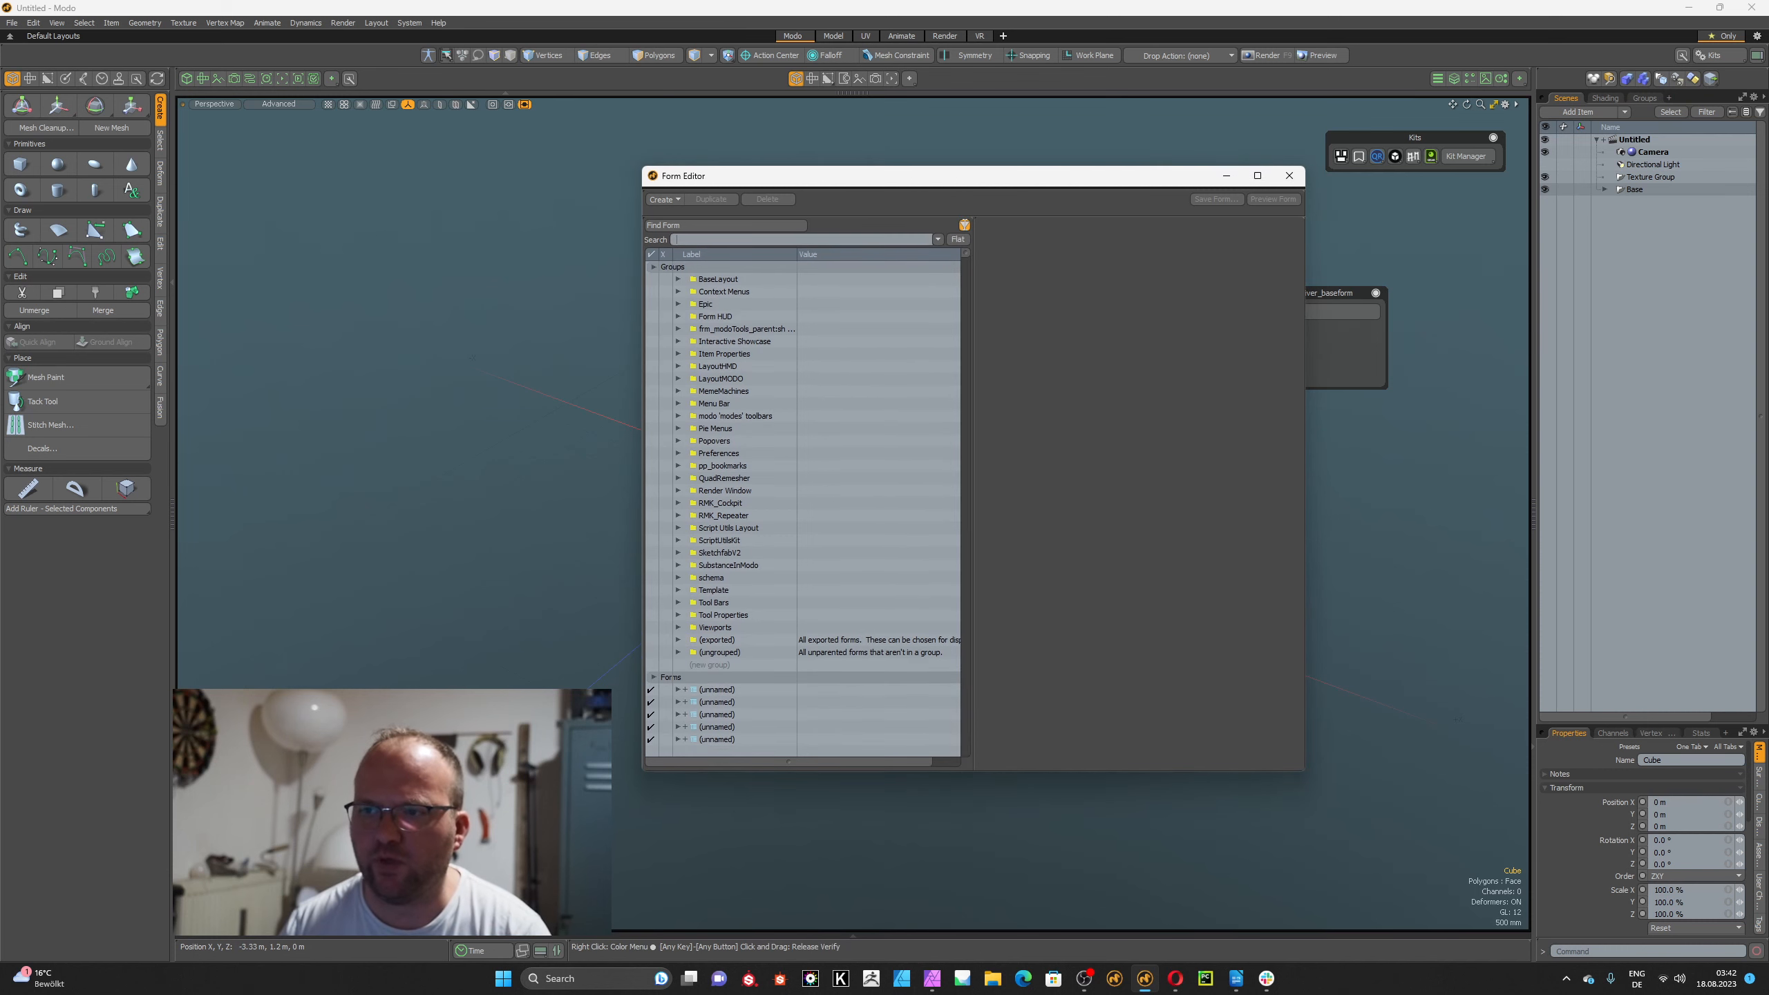
text(modo_diver)
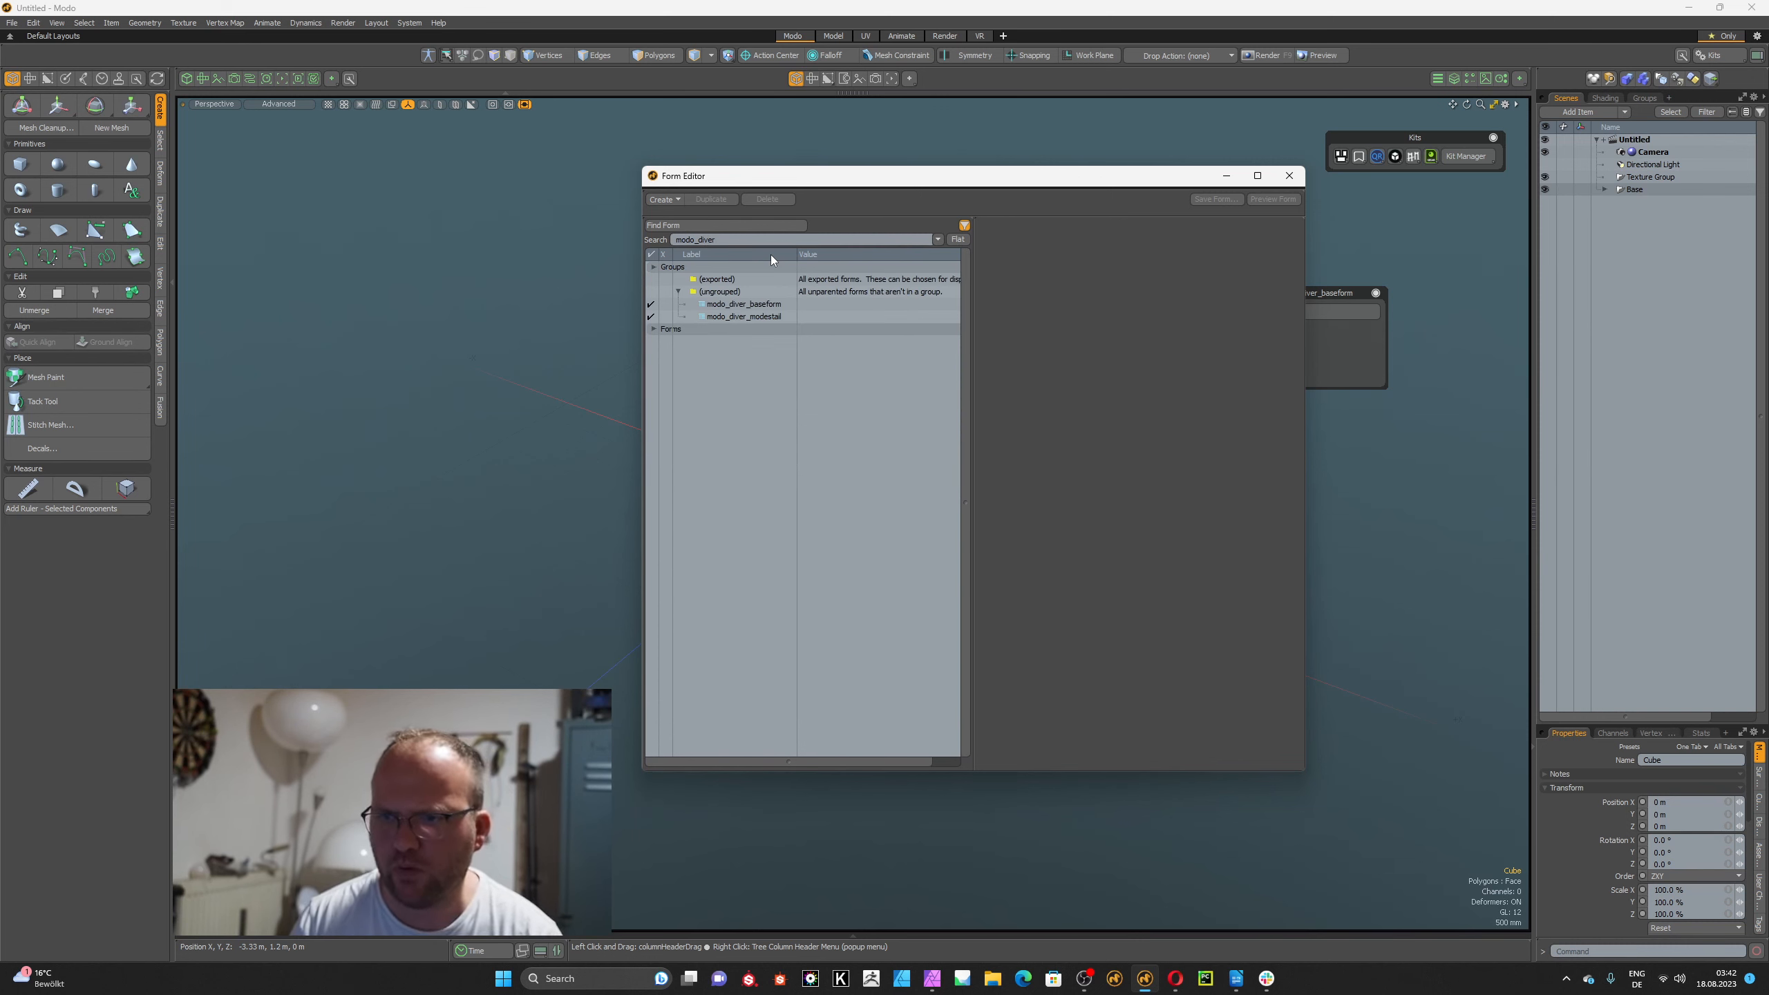
Delete the modo_diver_baseform and modo_diver_modestail forms from the Form Editor.
right_click(745, 305)
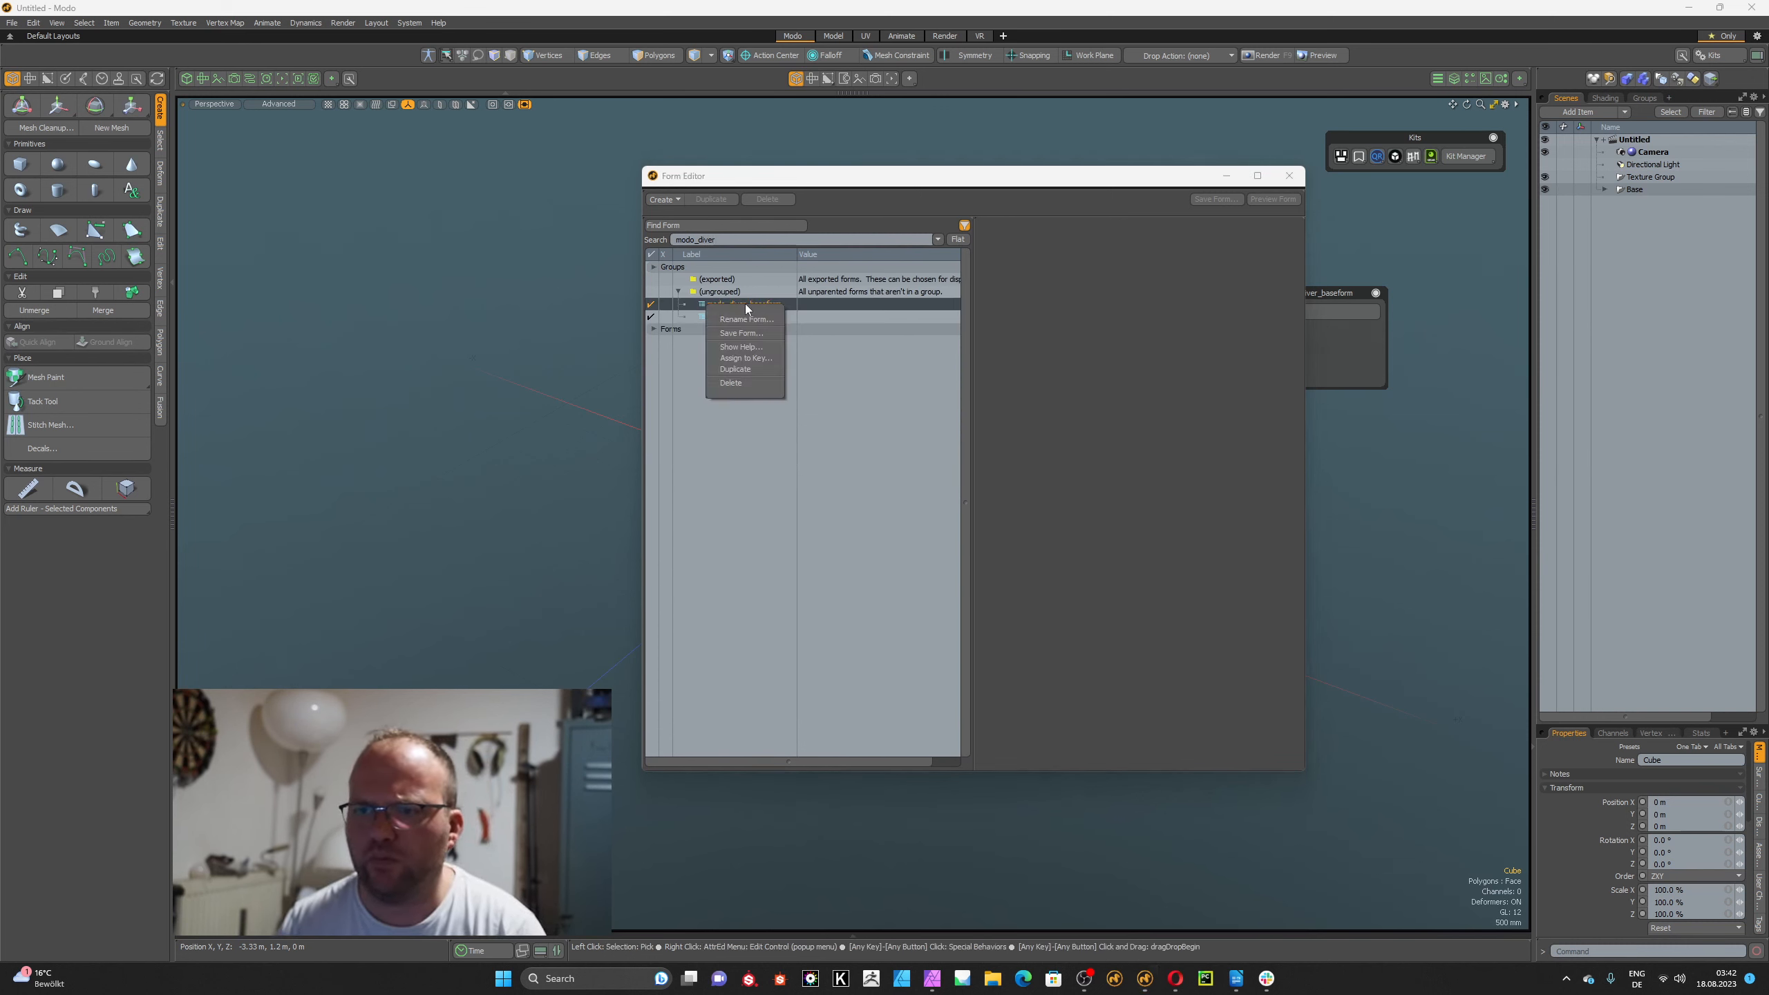
click(747, 380)
click(951, 472)
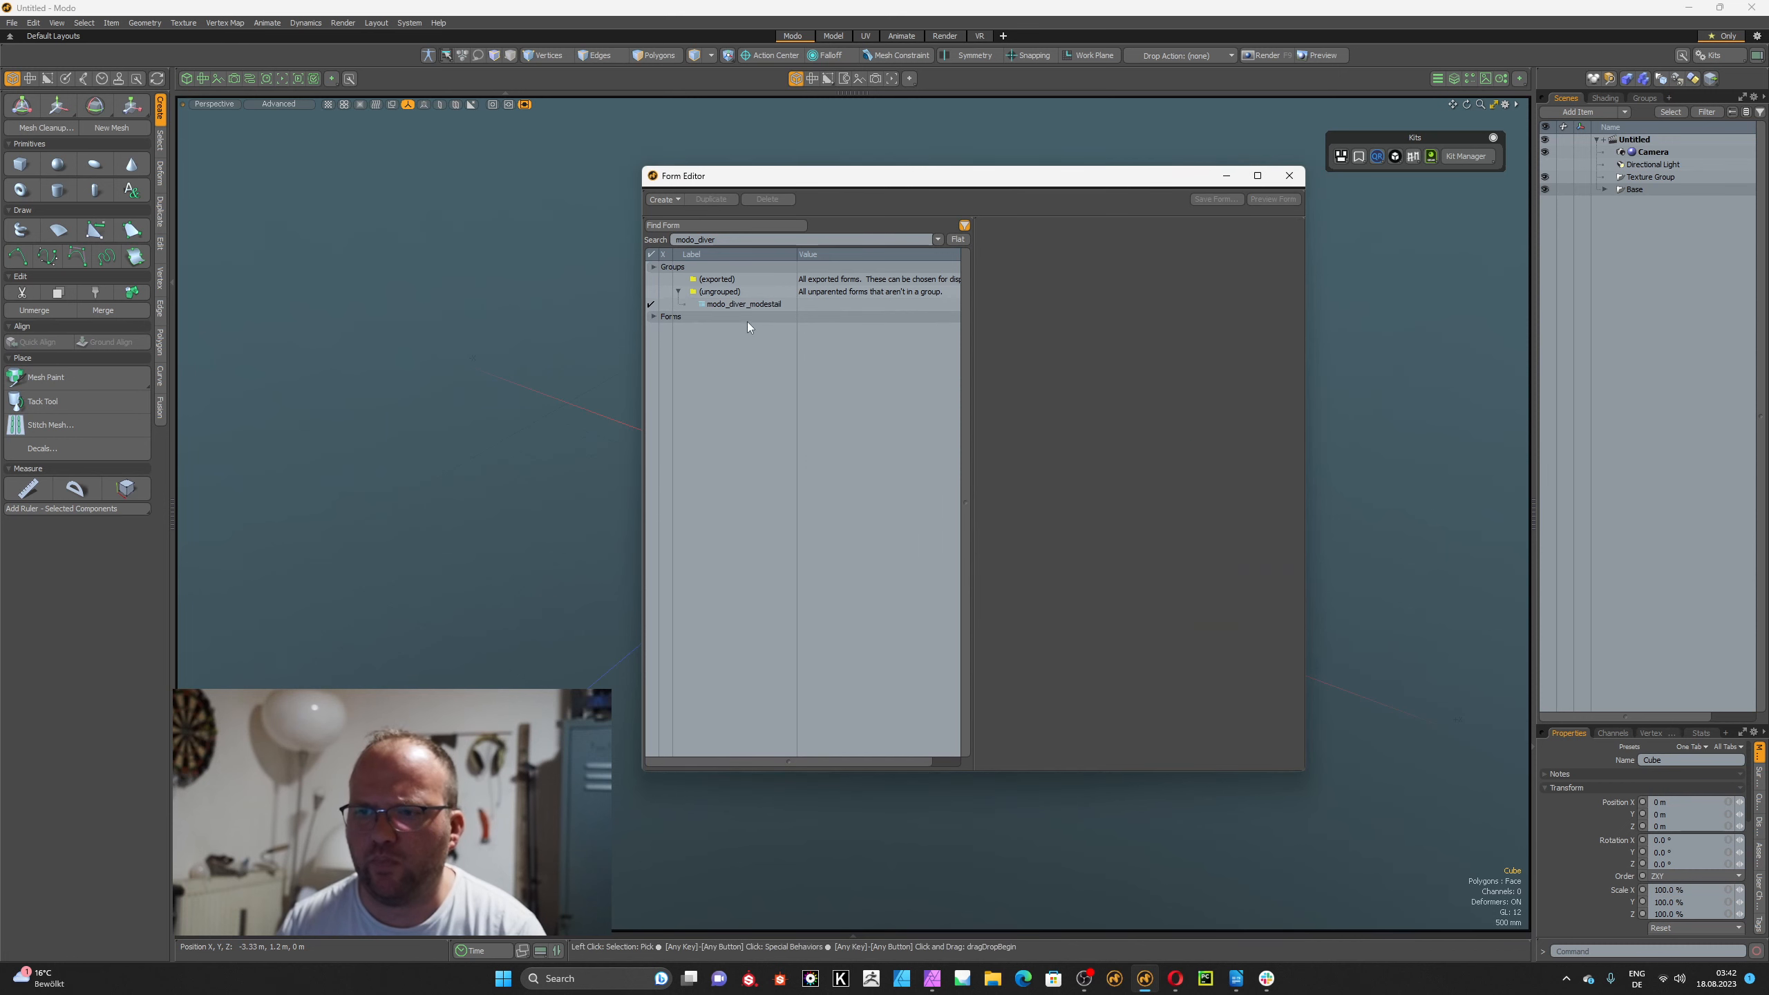
right_click(745, 307)
click(759, 383)
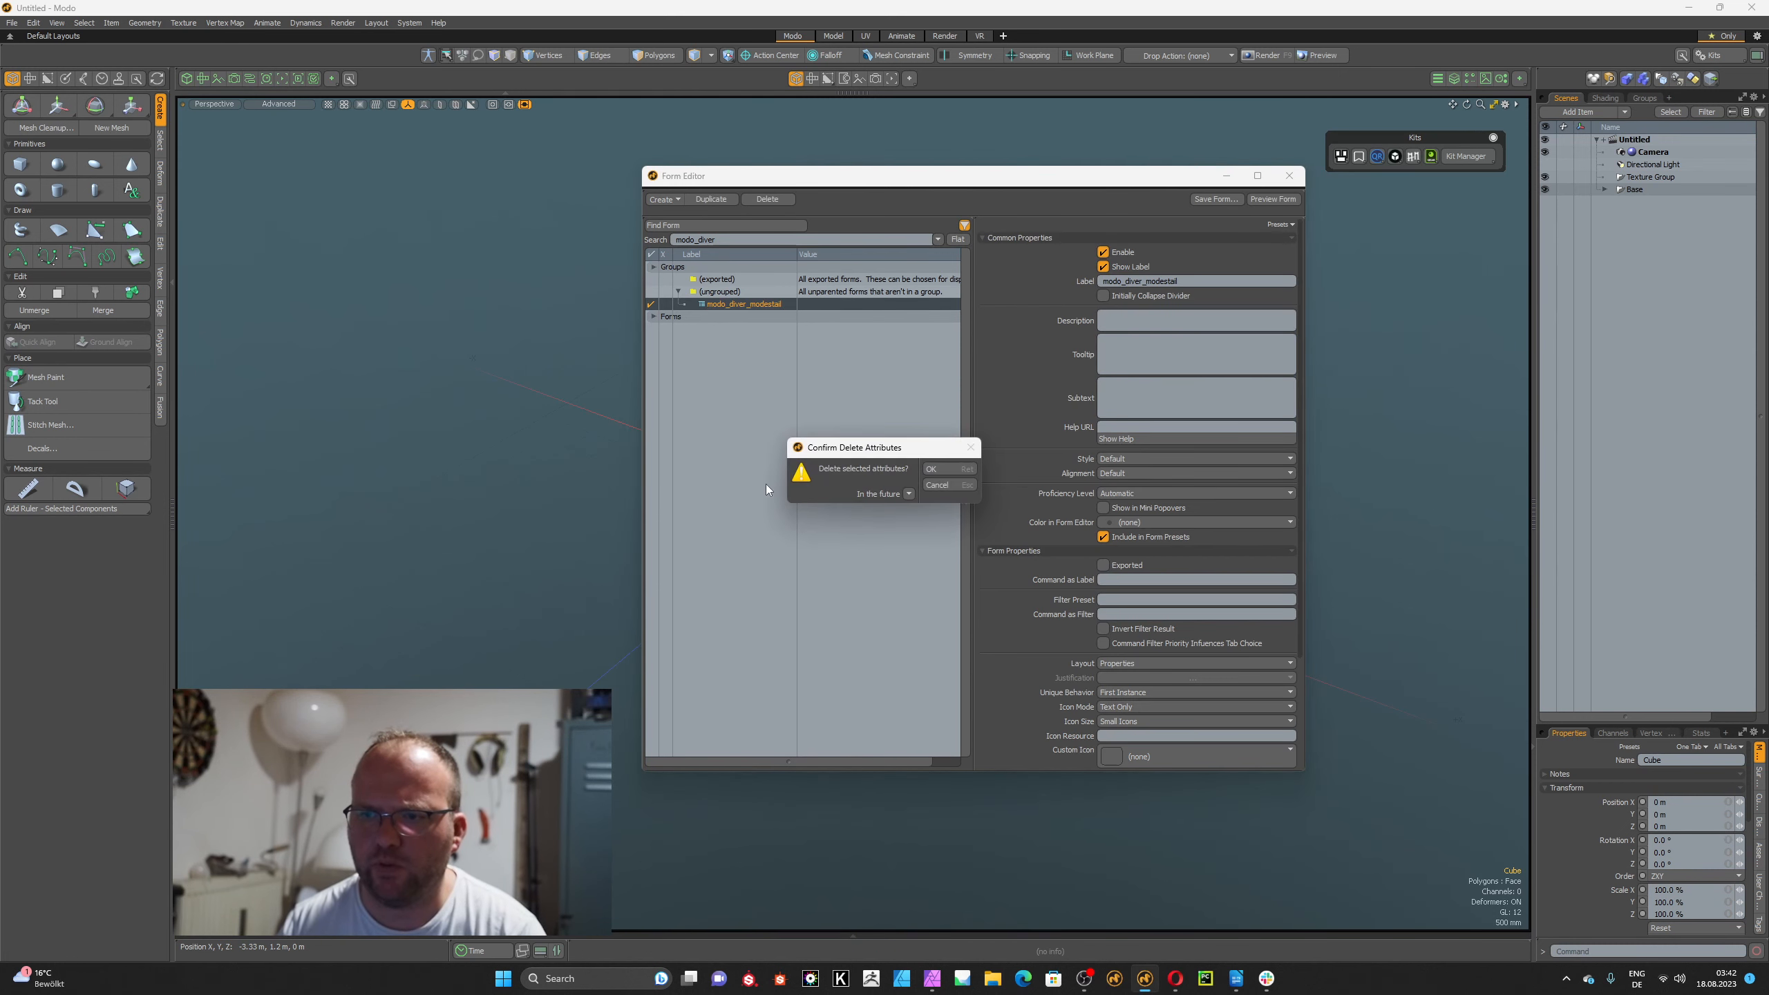
click(951, 471)
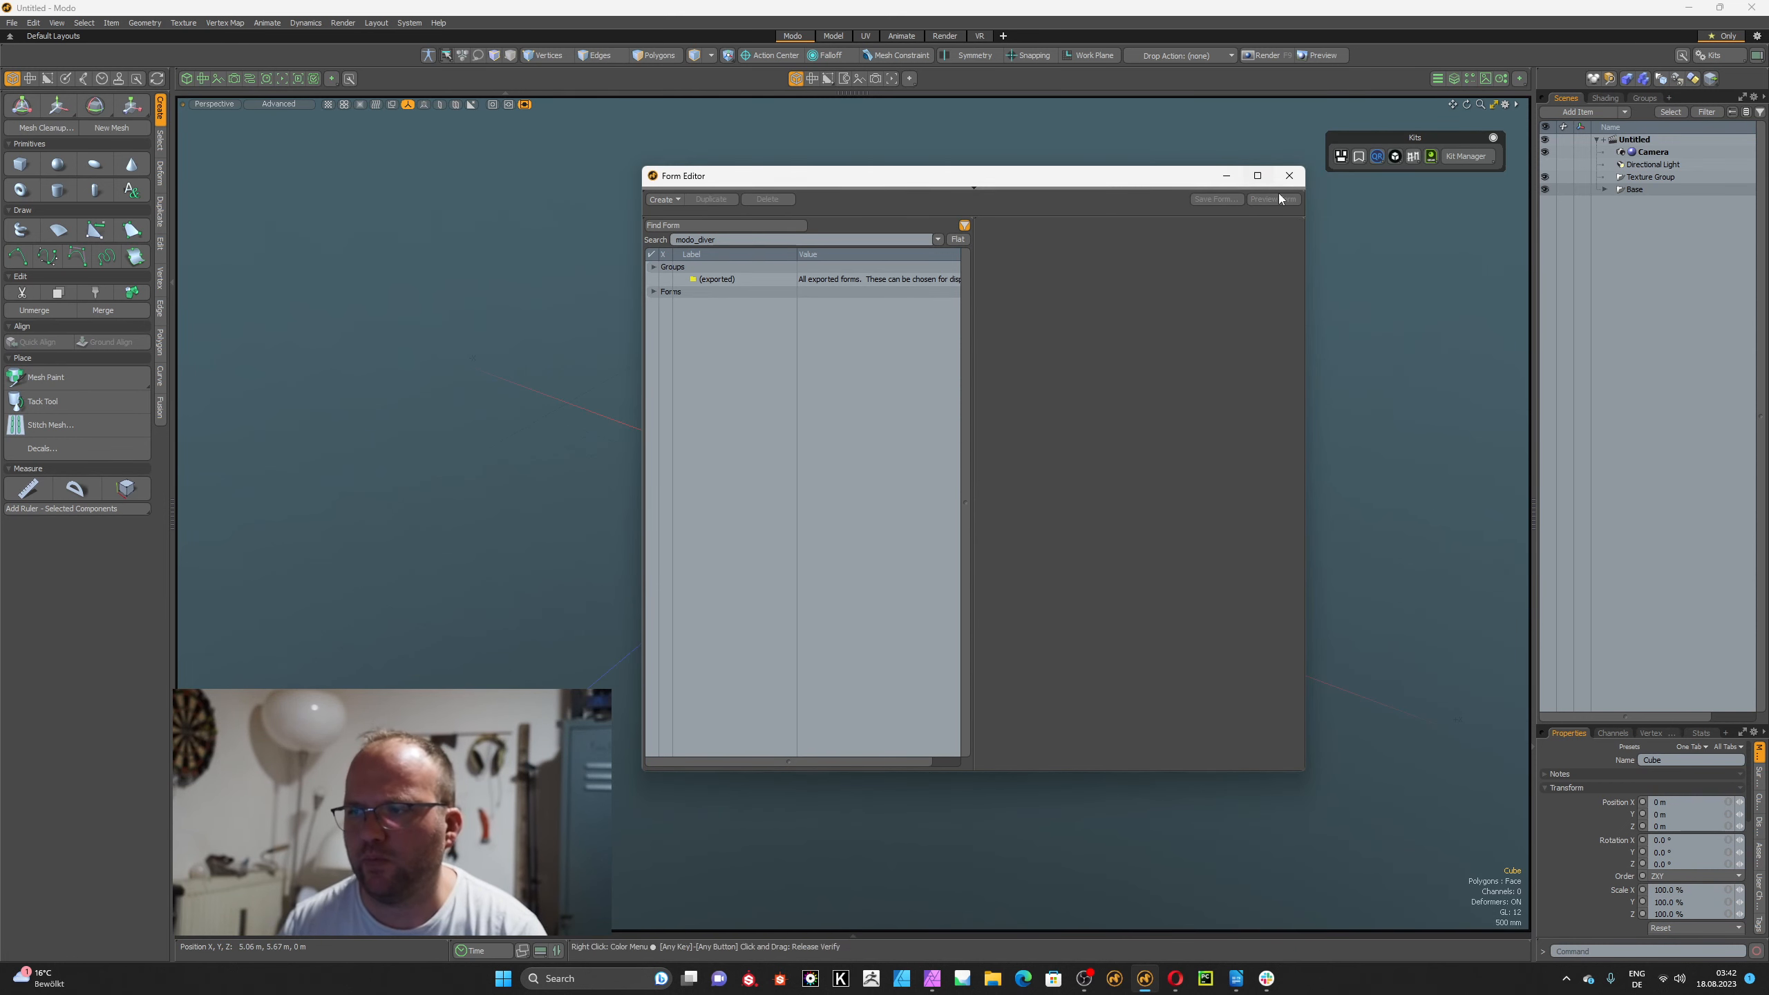